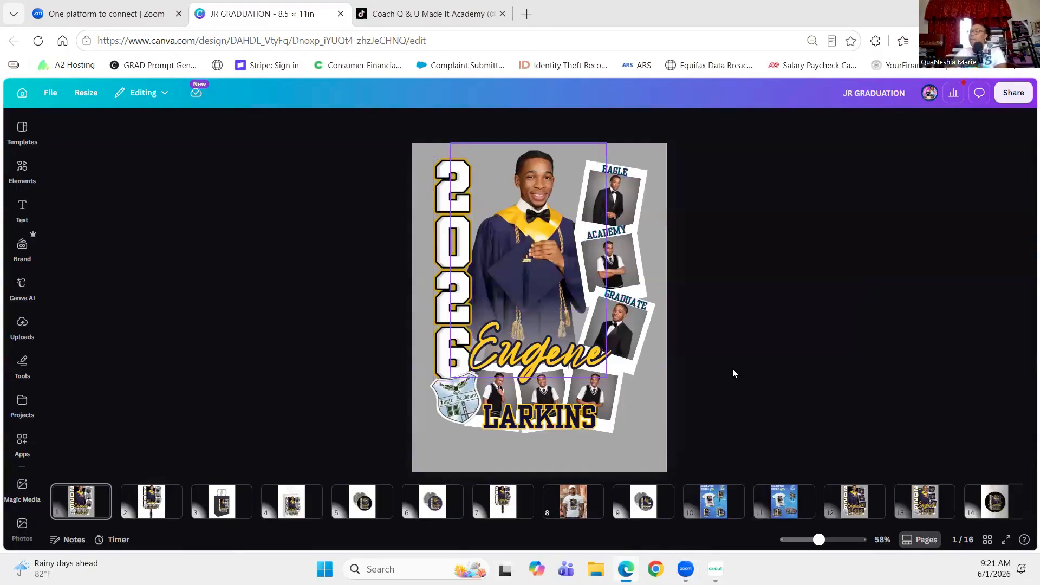
Duplicate the graduation design on page 1 from its page menu
click(163, 500)
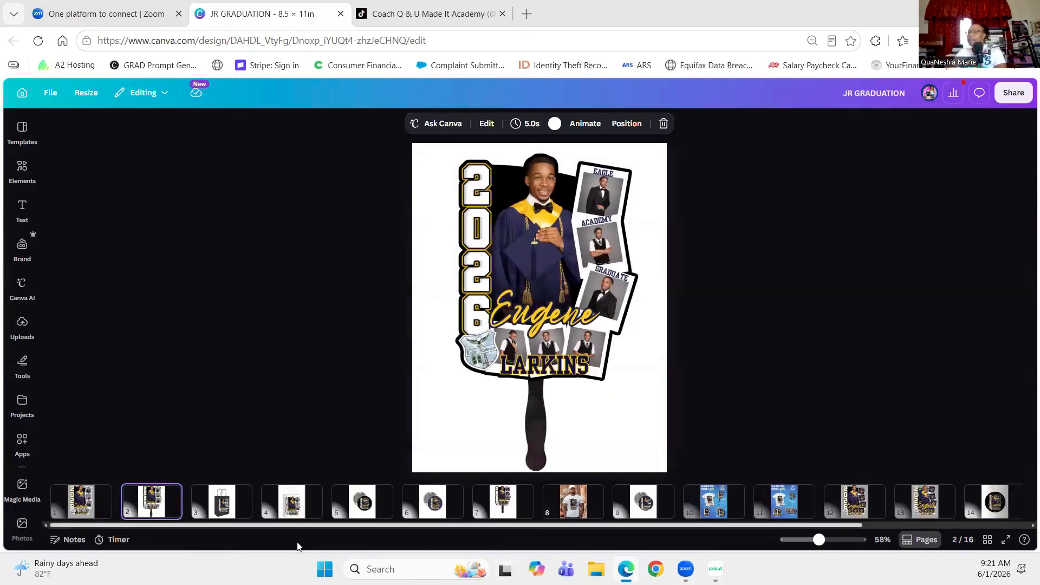
scroll(906, 435, up, 1)
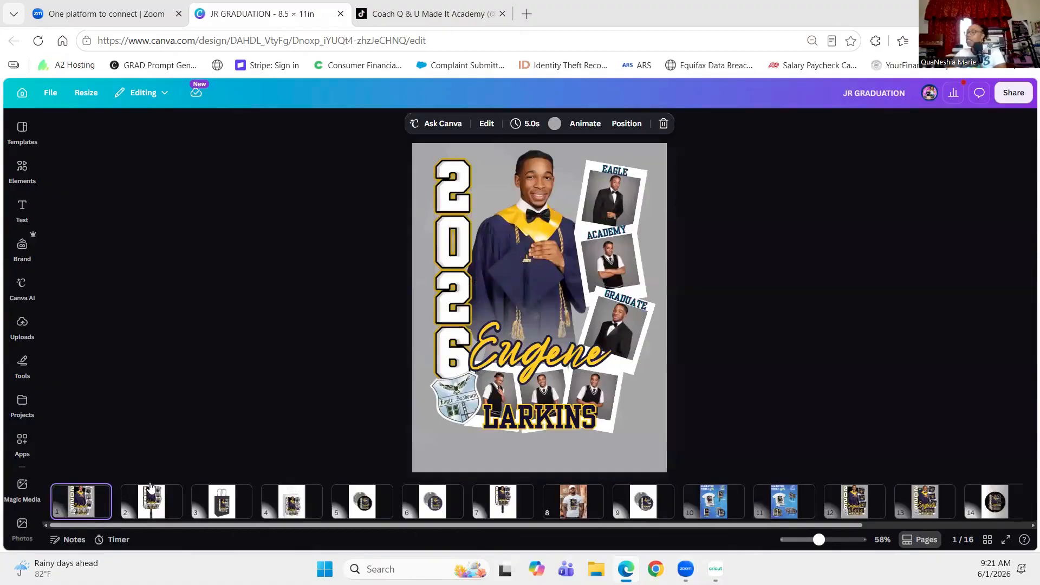
click(100, 493)
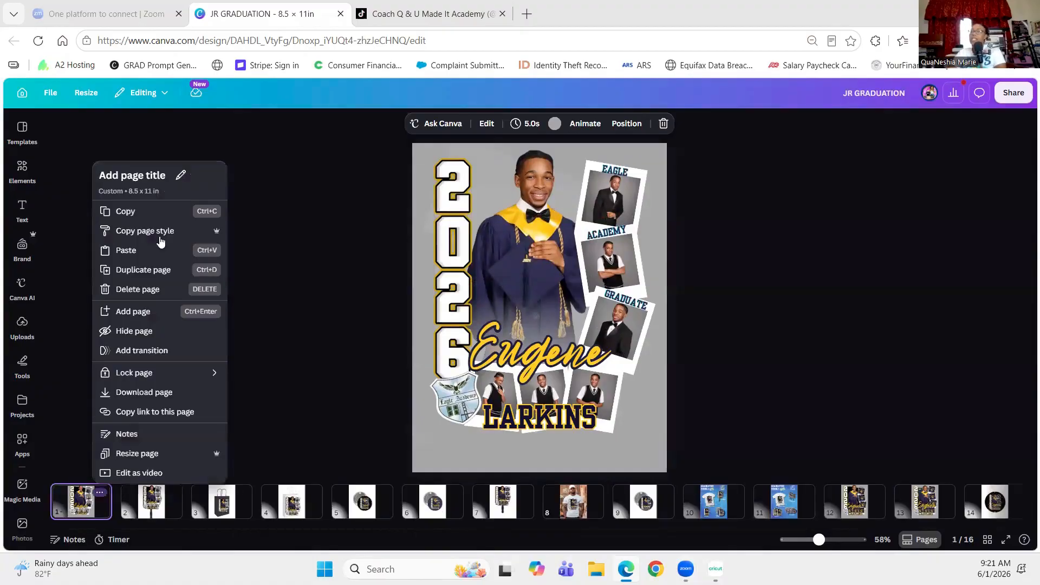
click(157, 276)
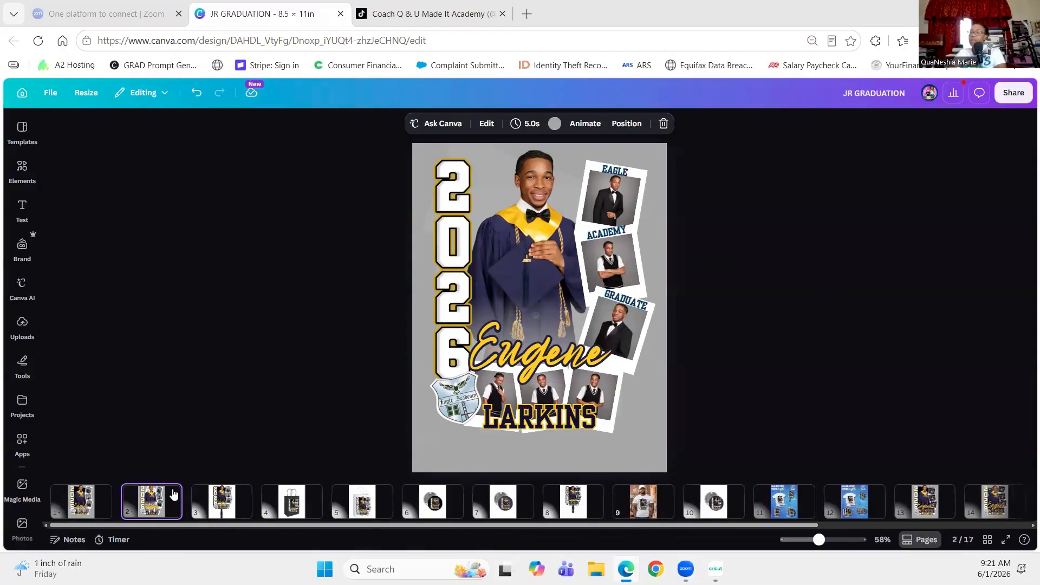
Delete the duplicated page and insert a blank page 2 after the graduation design
right_click(231, 469)
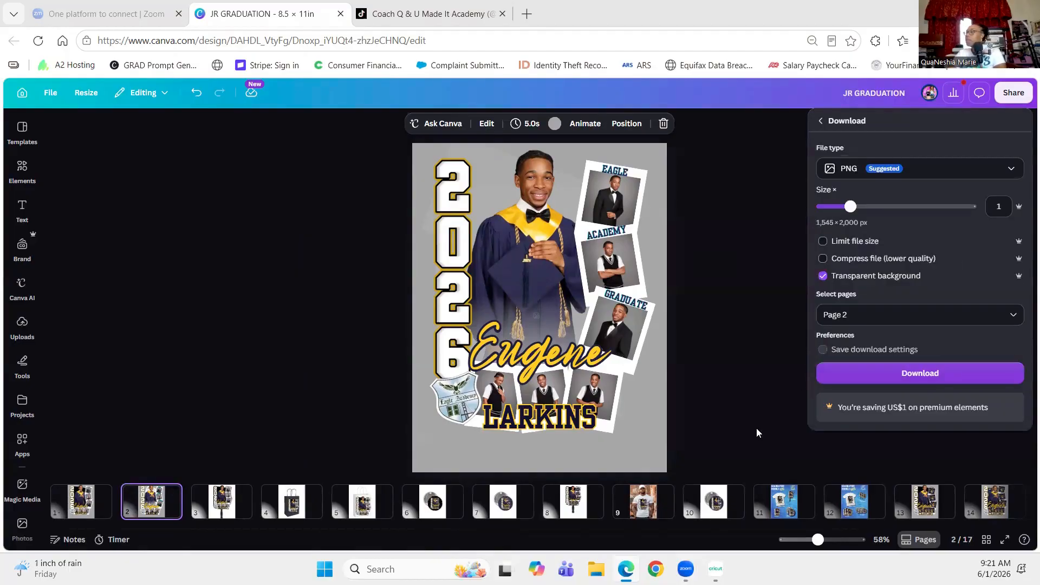
click(745, 362)
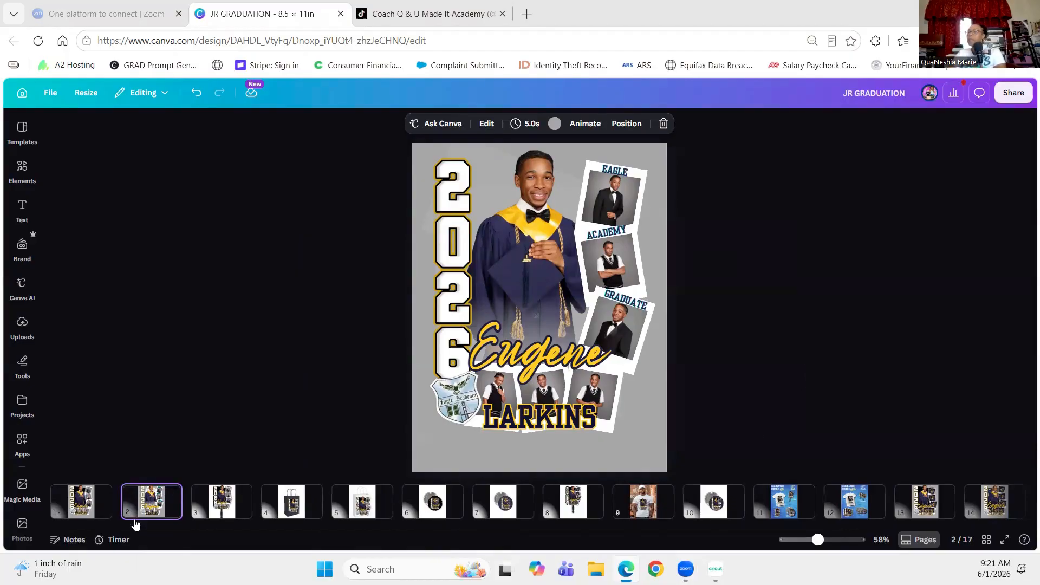
click(89, 510)
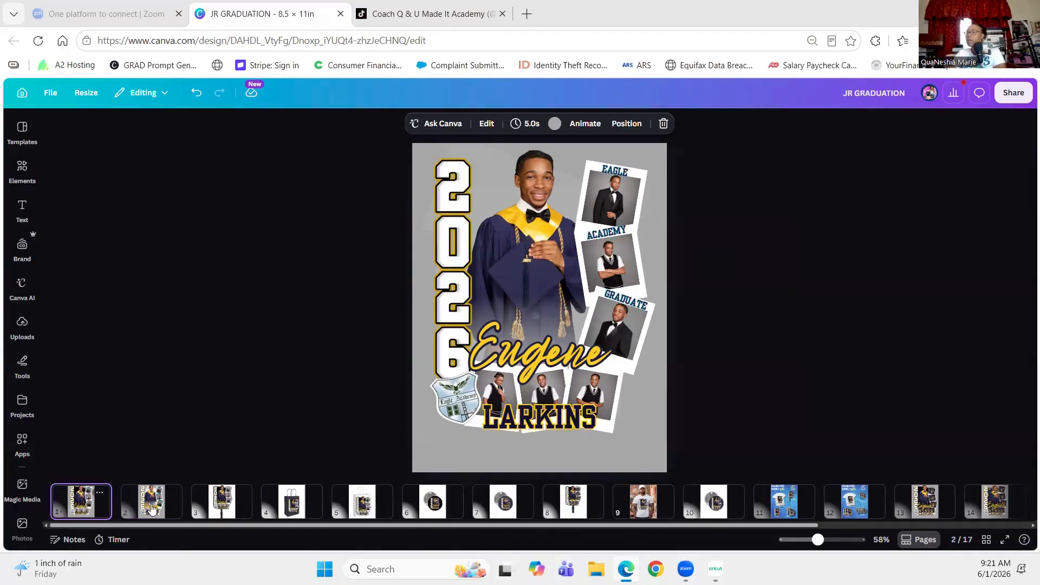
right_click(181, 497)
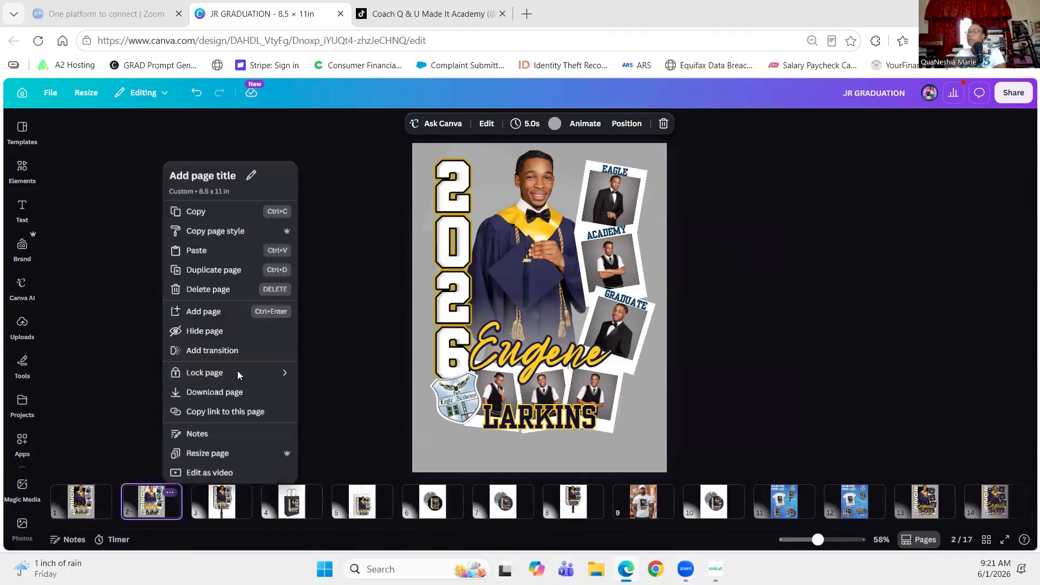
click(208, 290)
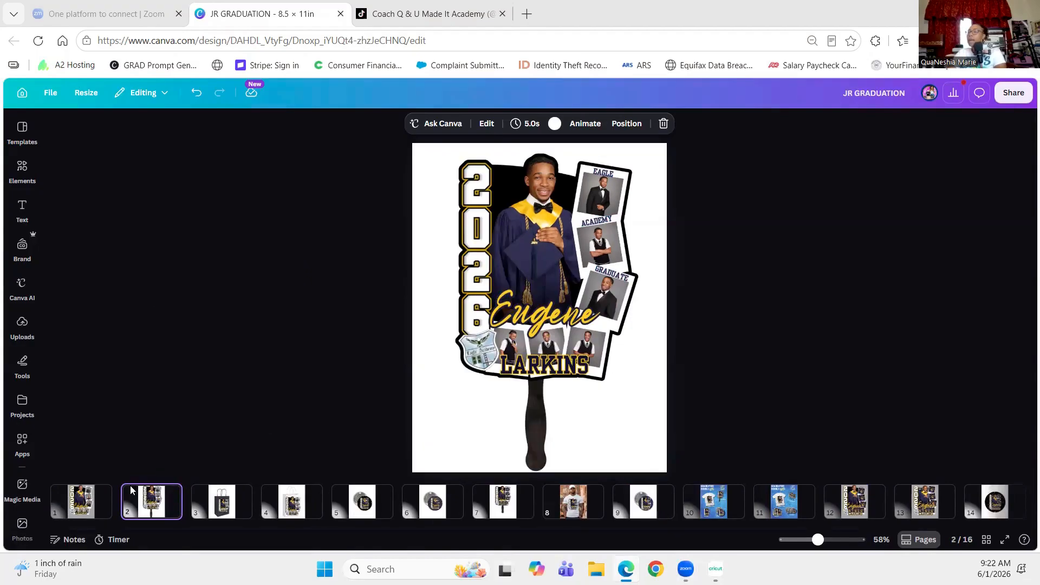
click(121, 494)
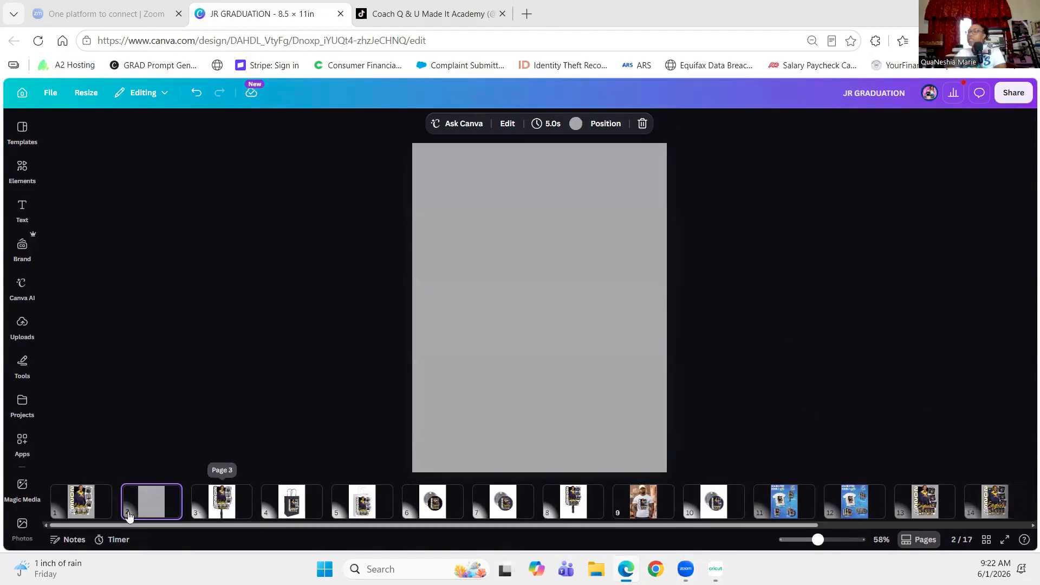
click(100, 514)
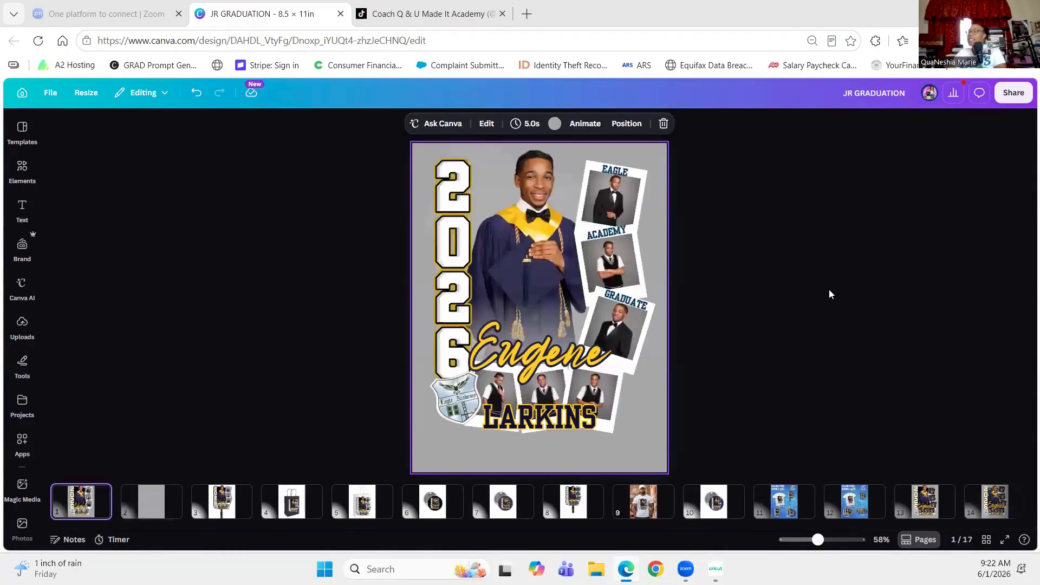
Export only page 1 as a transparent PNG at size 1.5 (2,318 × 3,000 px)
click(1014, 97)
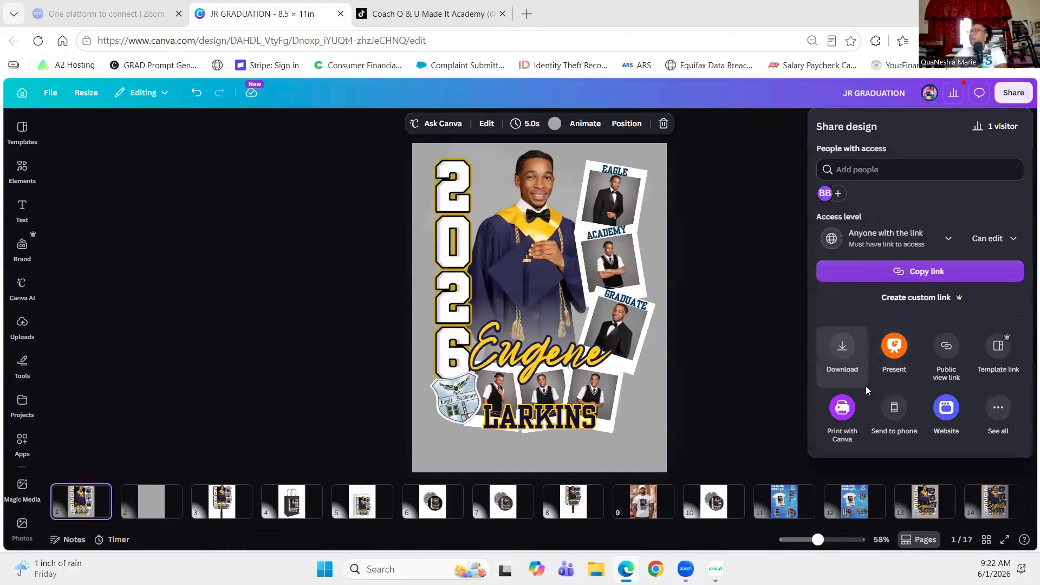
click(854, 373)
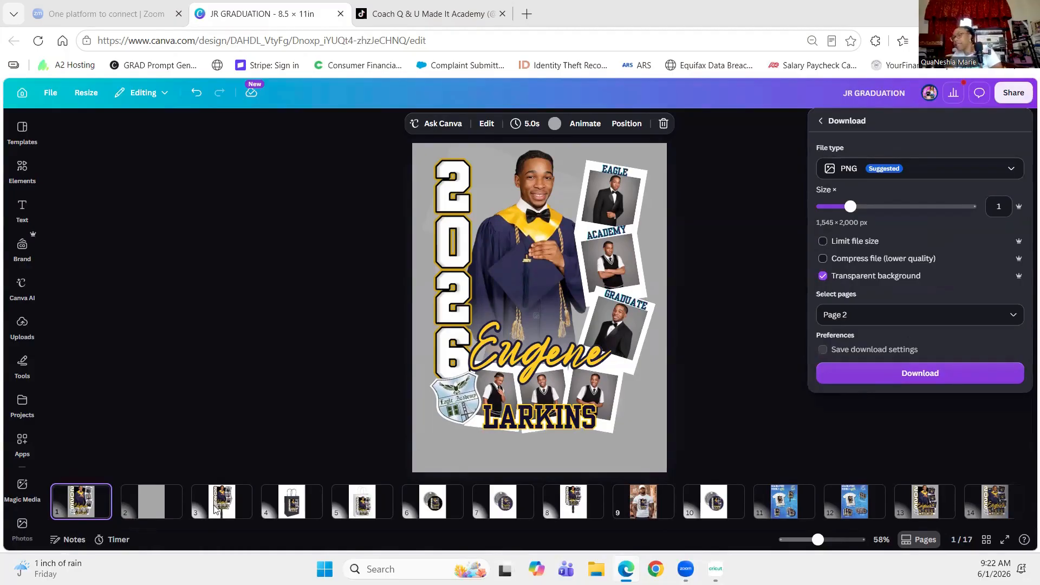
click(835, 307)
click(832, 416)
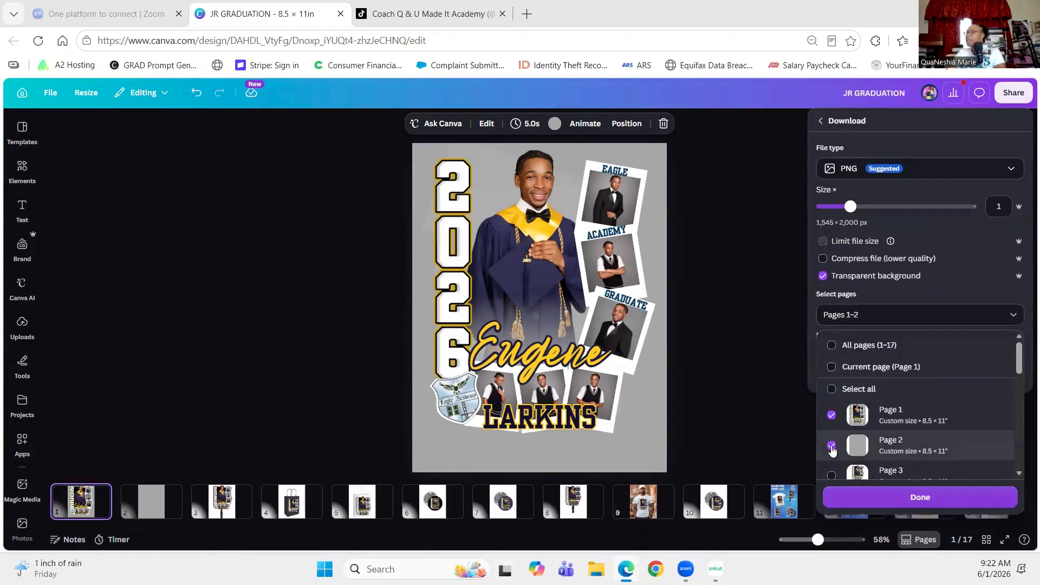
click(831, 447)
click(755, 398)
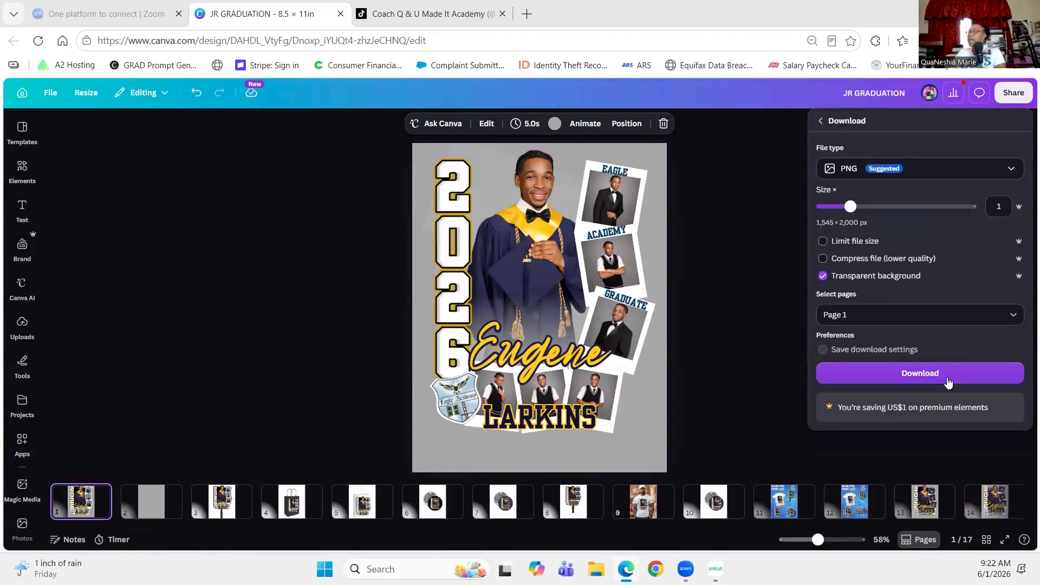
drag(850, 206, 879, 207)
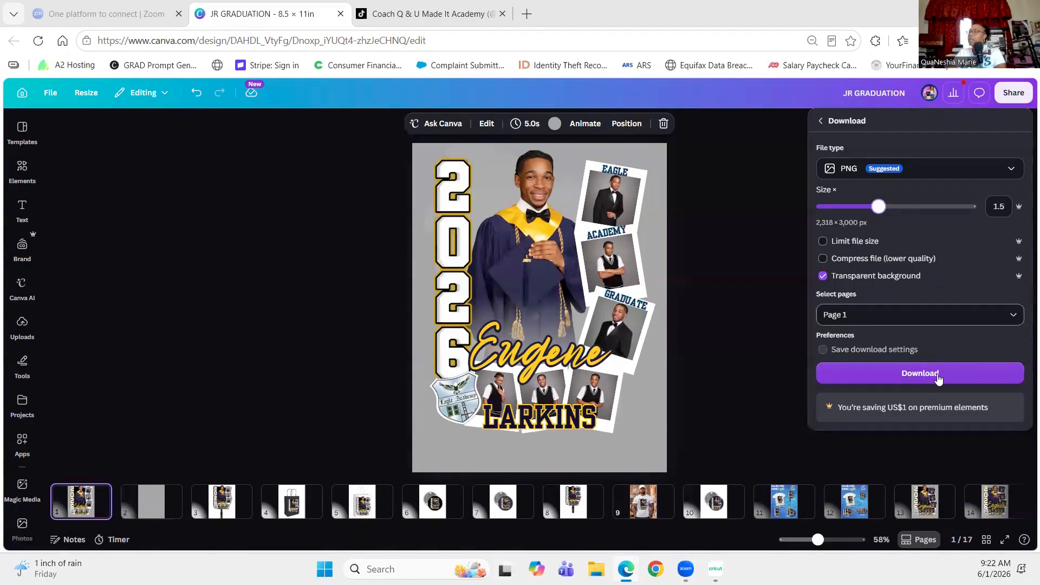
click(834, 374)
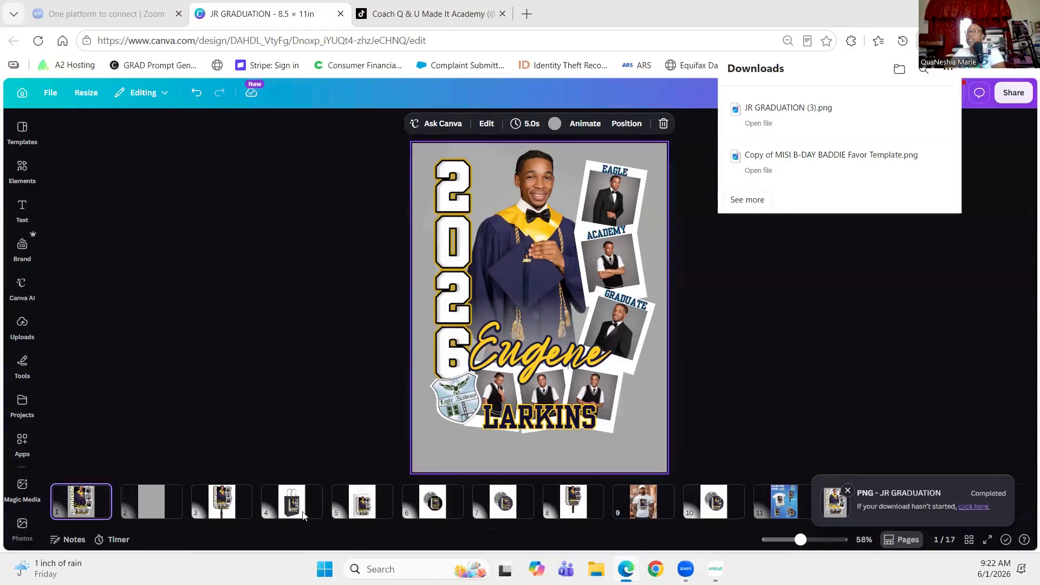
Upload the JR GRADUATION (3) file from the computer through the Uploads panel
click(22, 170)
click(21, 297)
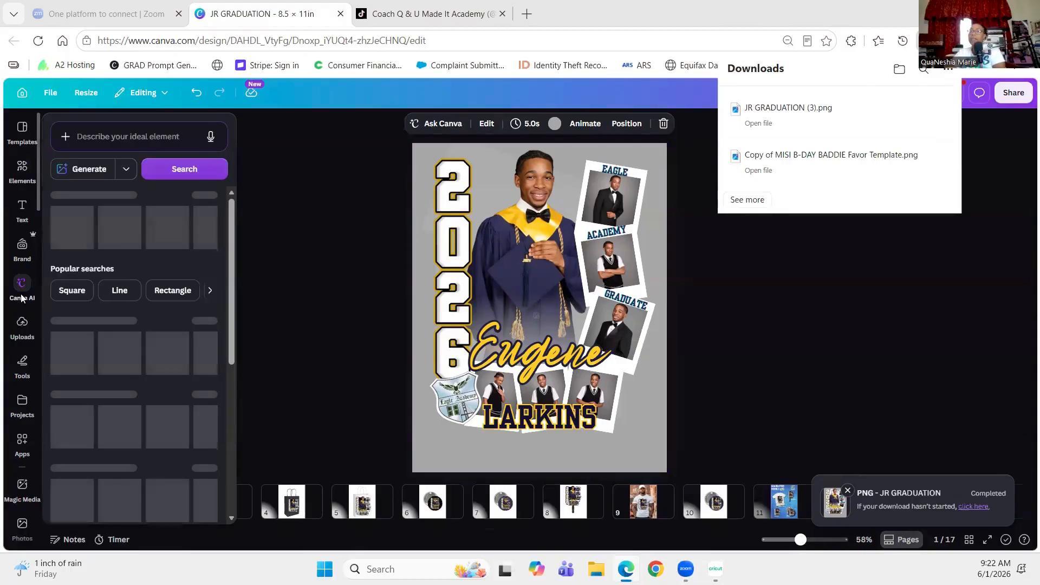
click(22, 206)
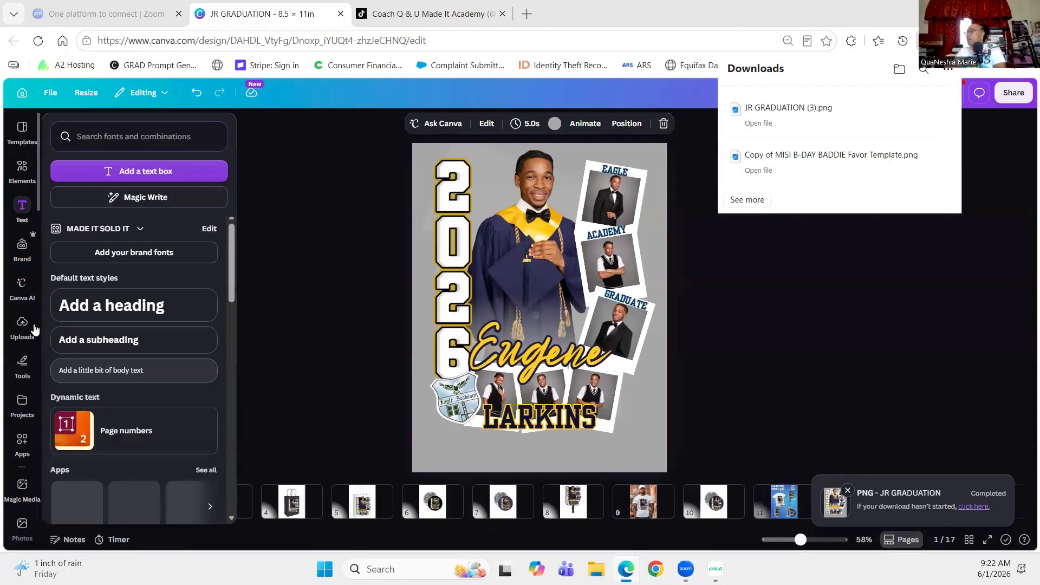
click(34, 328)
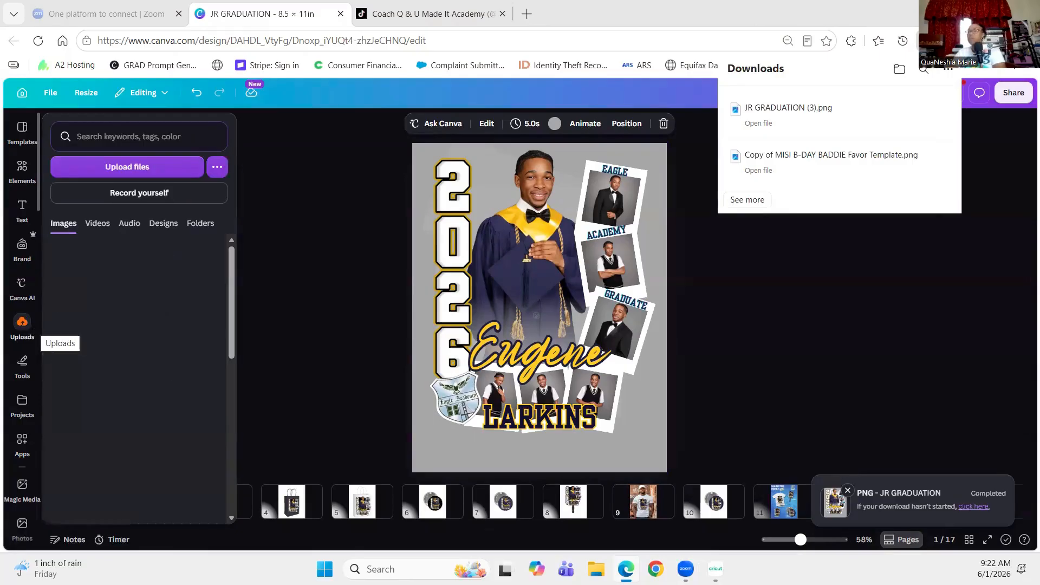
click(36, 321)
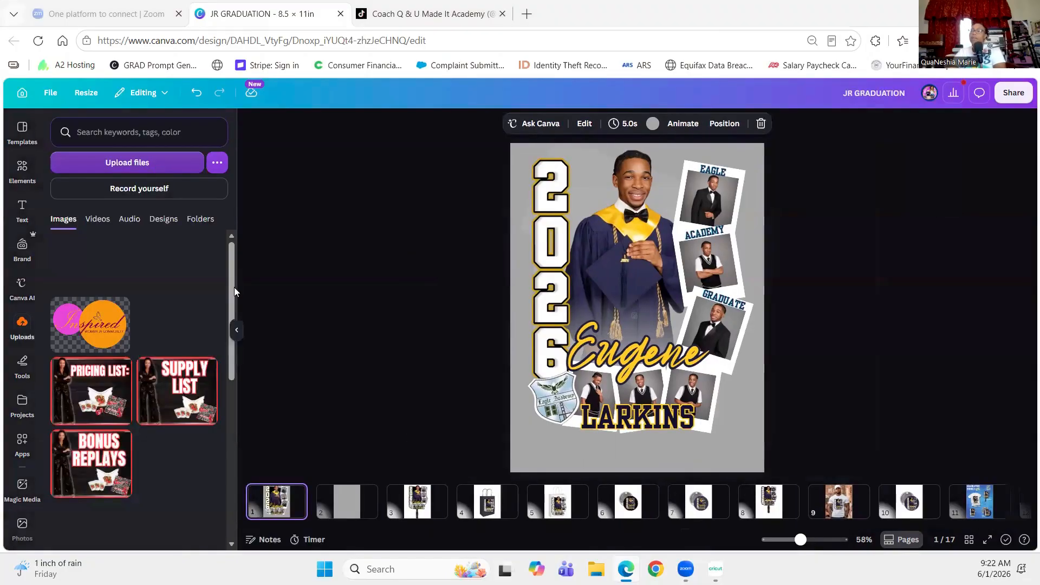
click(127, 163)
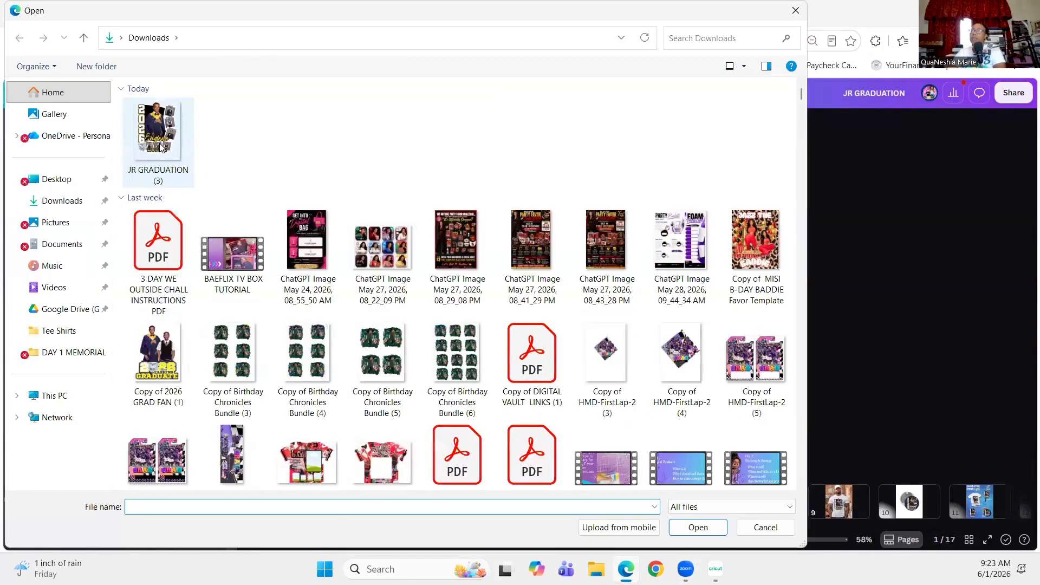
click(715, 530)
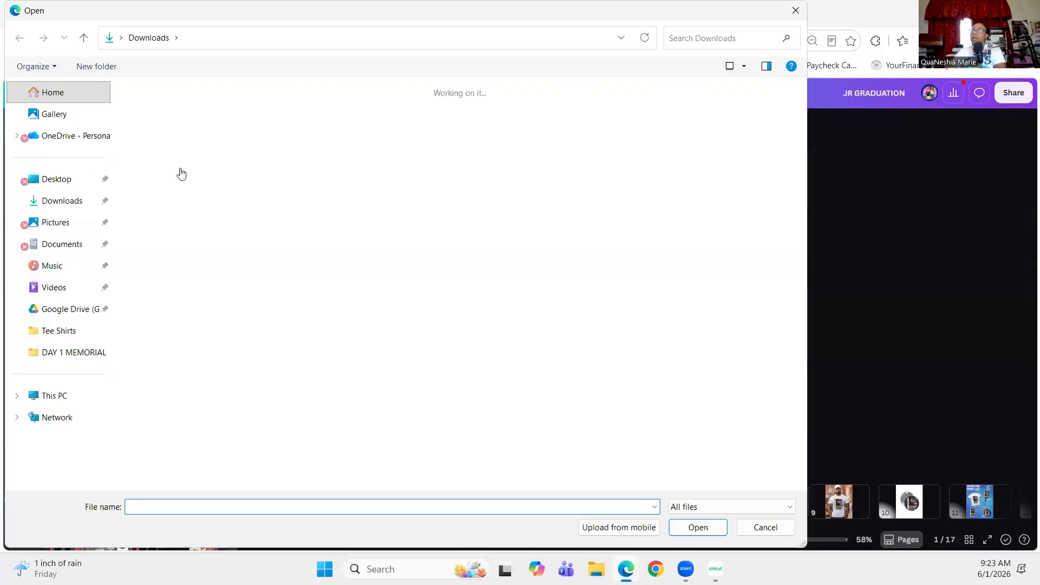
click(706, 529)
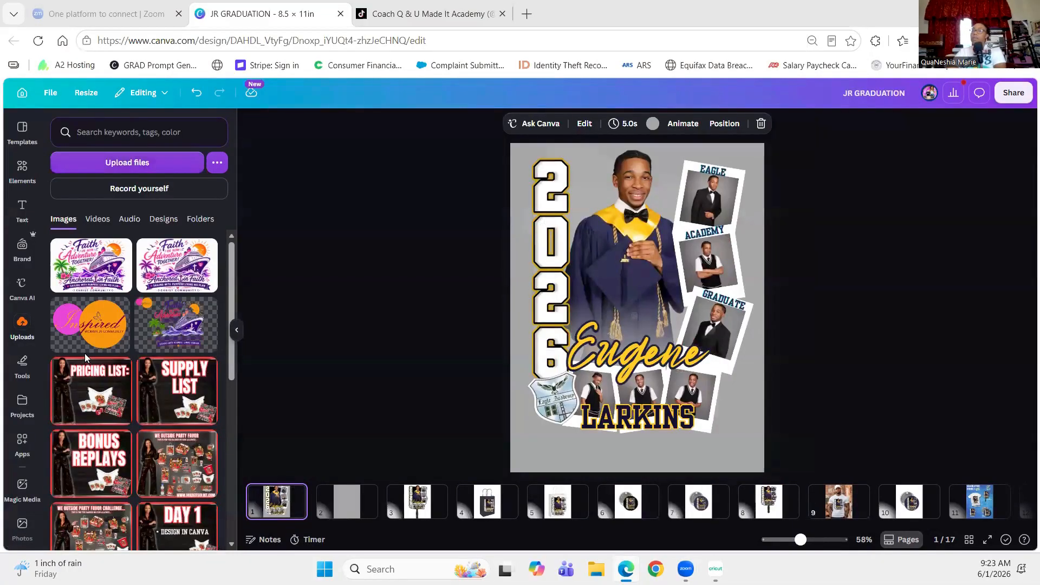
Reload the JR GRADUATION design tab and select page 1 again
scroll(115, 378, down, 2)
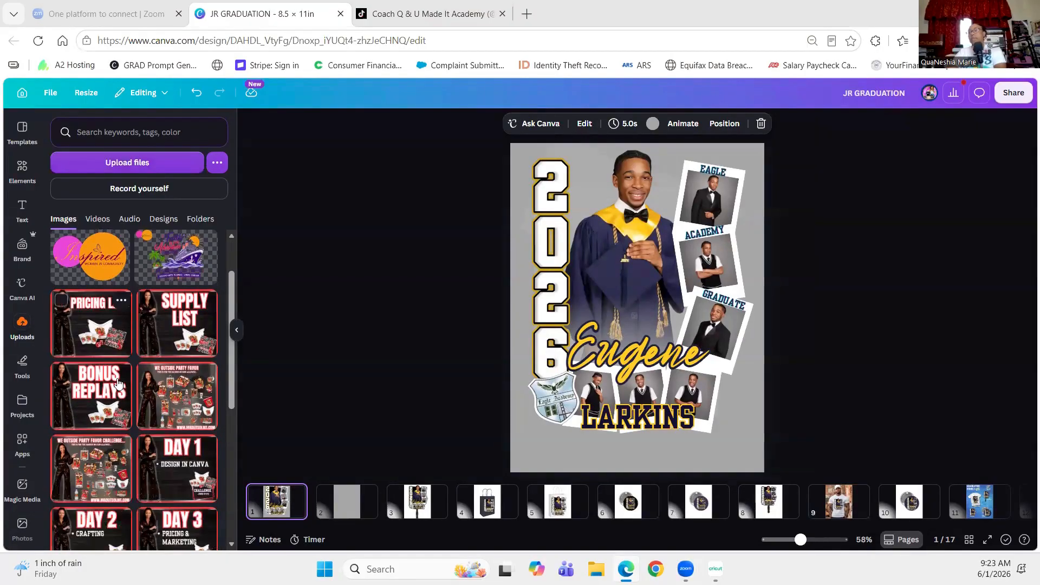
scroll(118, 382, up, 1)
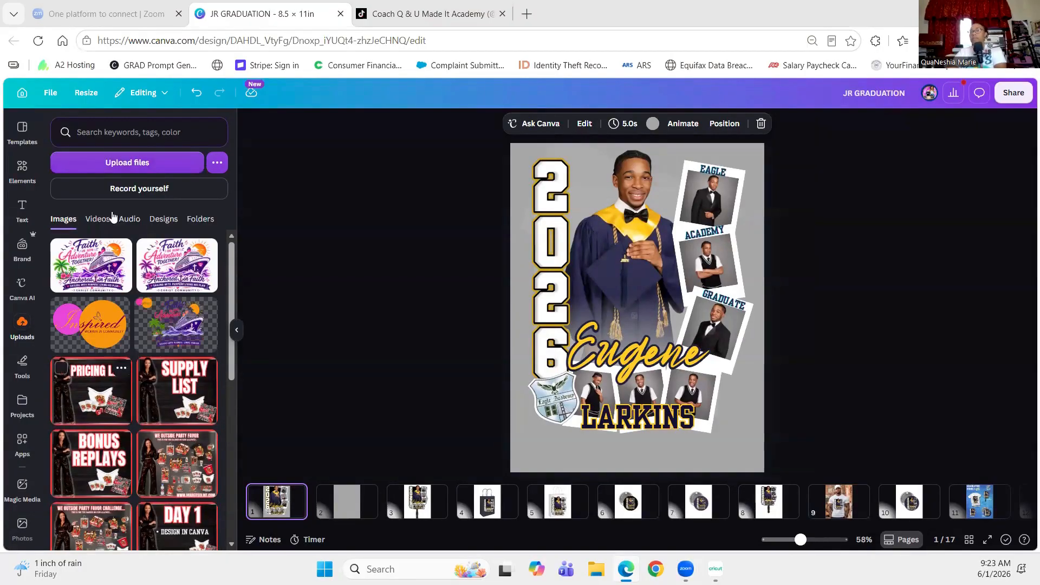
click(42, 43)
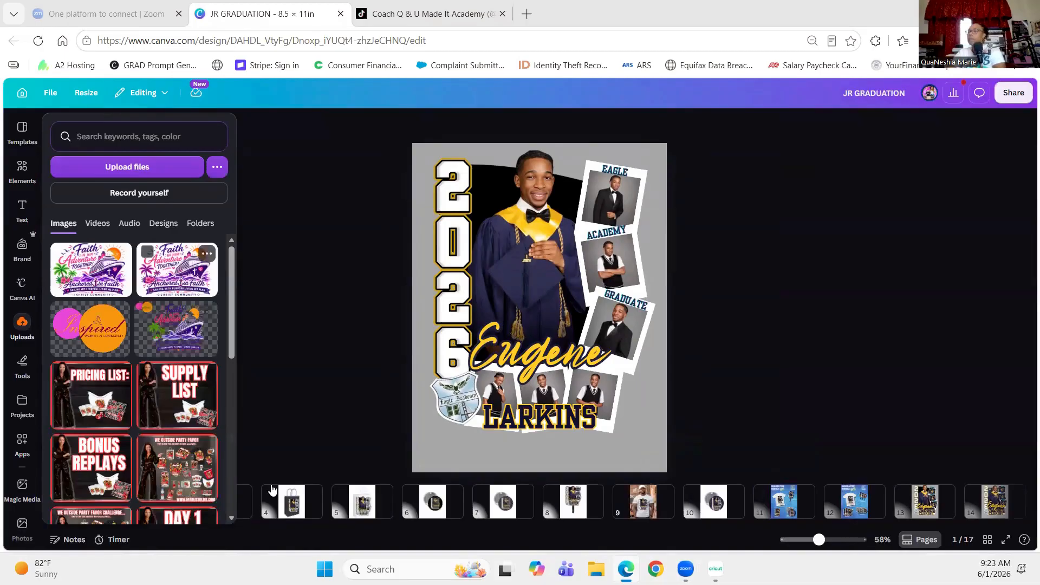
click(107, 509)
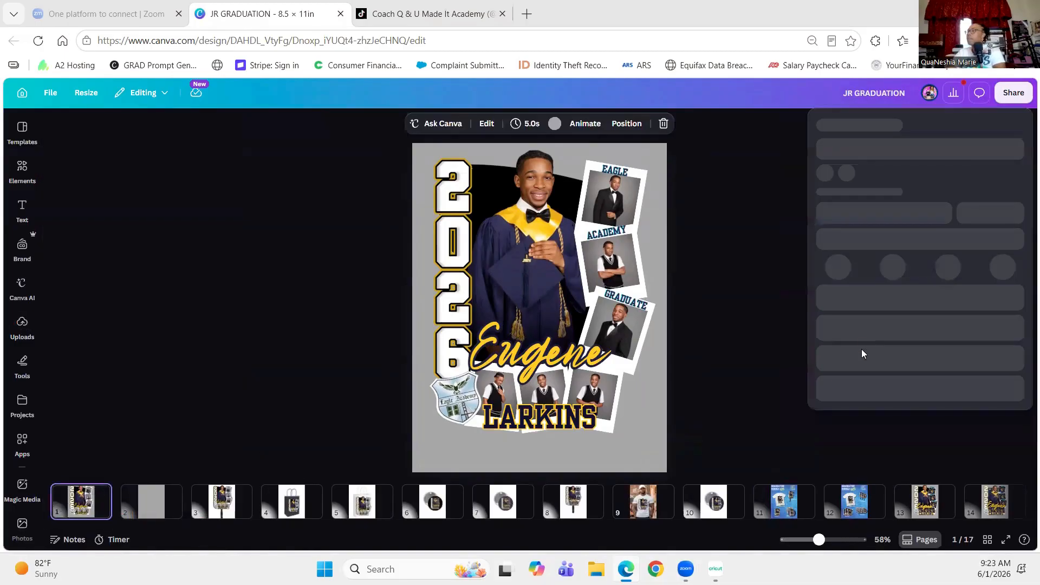
Export page 1 alone as a transparent PNG, saved as JR GRADUATION (4).png
click(844, 341)
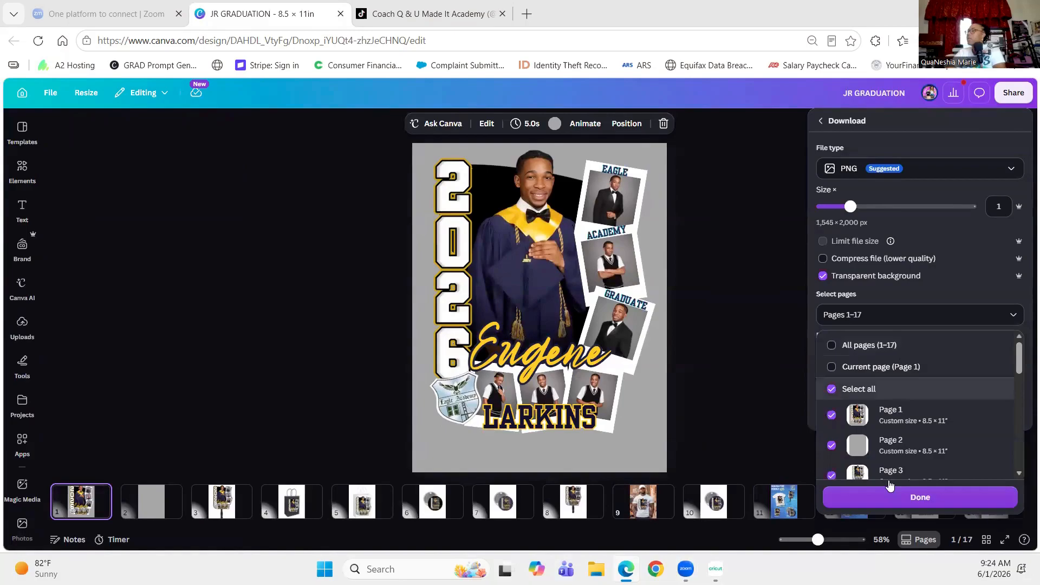
click(890, 387)
click(726, 400)
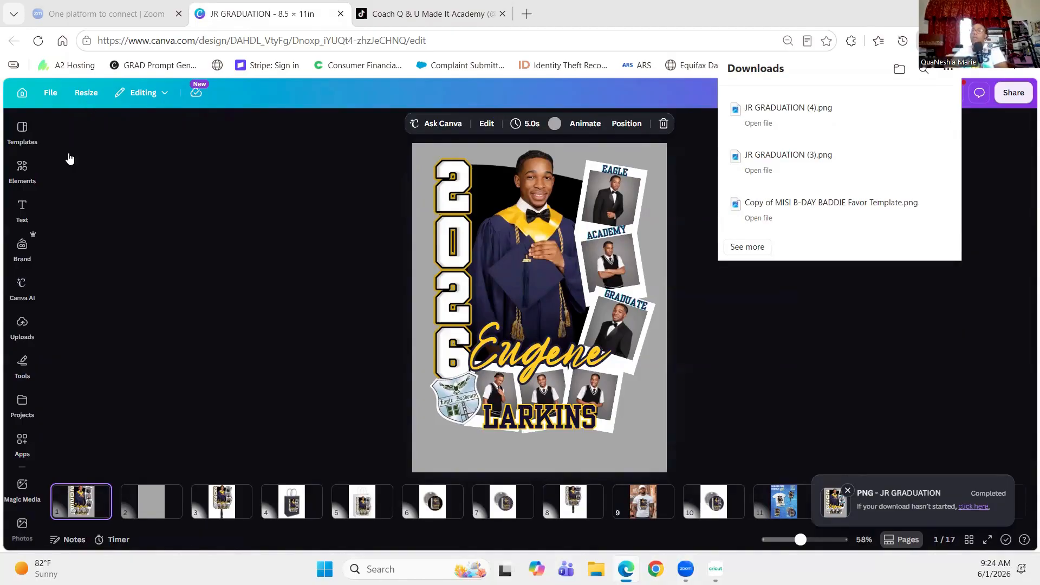
click(22, 362)
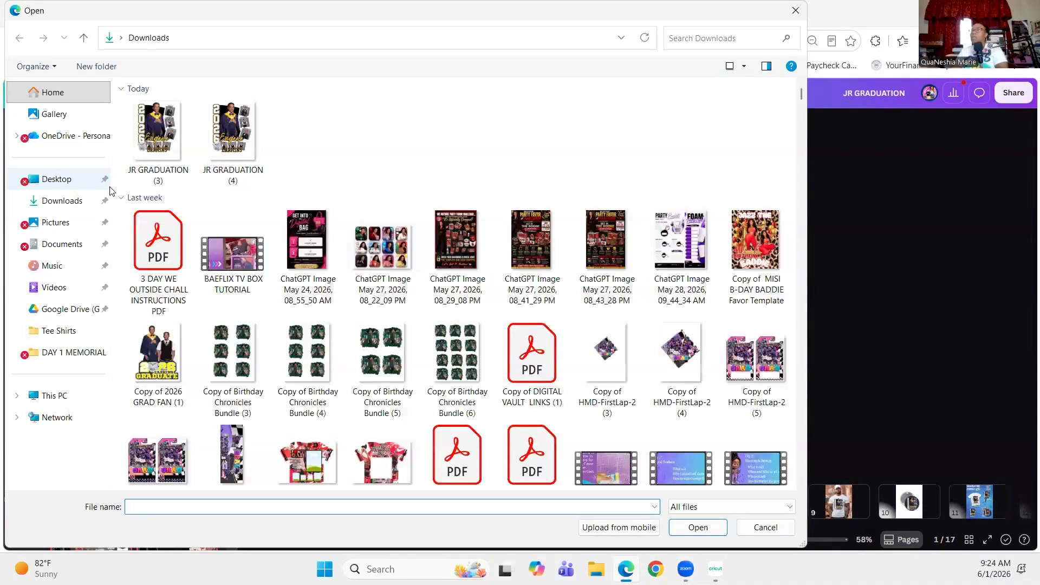
Upload JR GRADUATION (4) and stretch it on page 2 to about 8.8 × 10.6 in
click(233, 135)
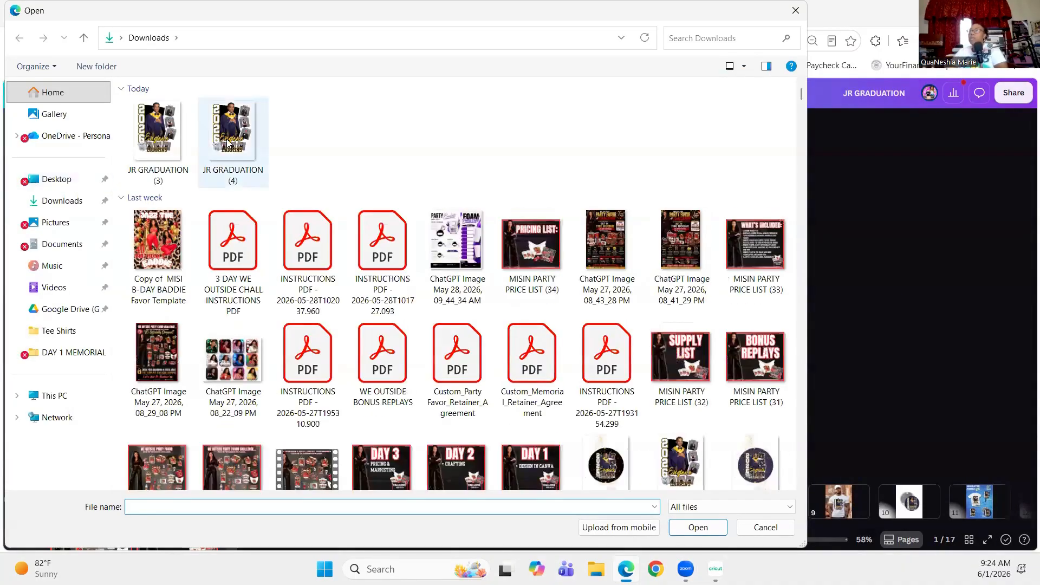
click(698, 527)
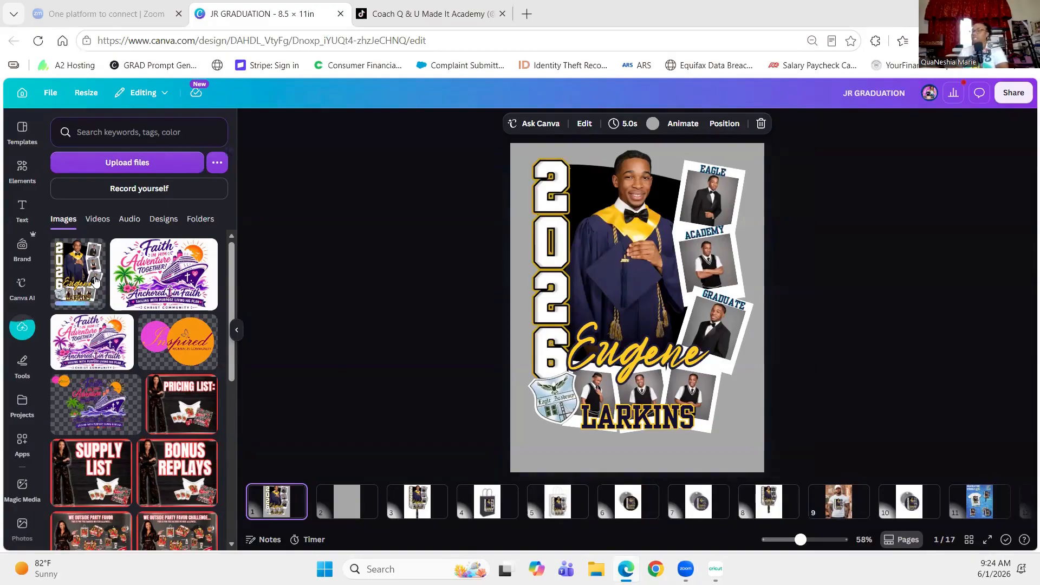
click(367, 503)
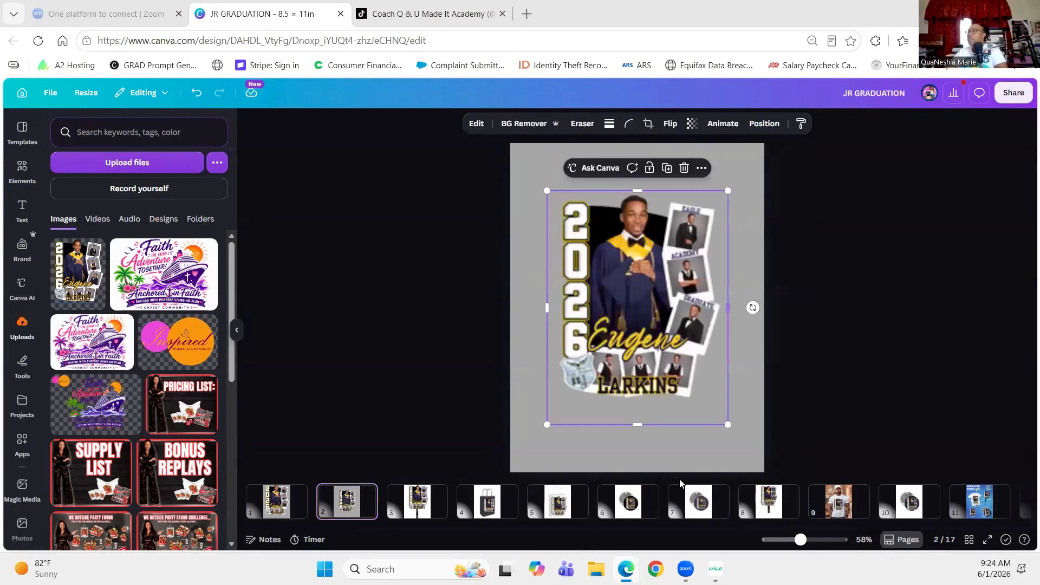
drag(638, 424, 636, 401)
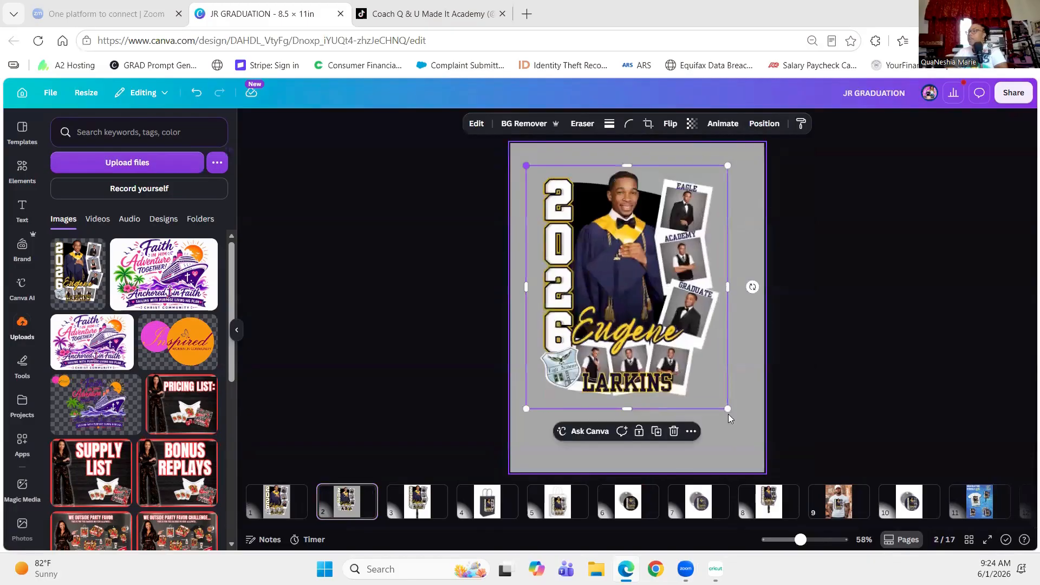
drag(728, 409, 771, 462)
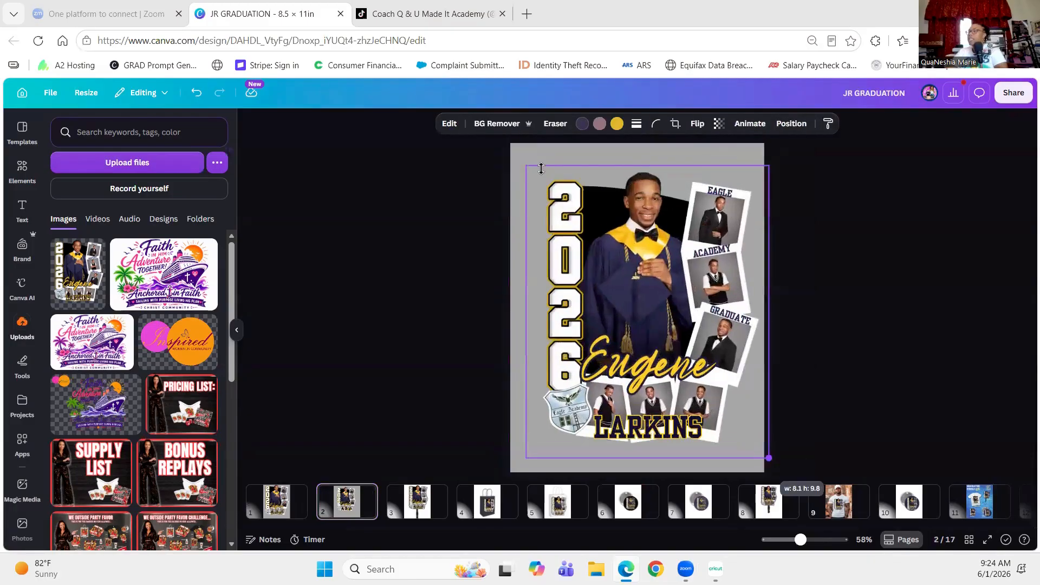
mouse_move(494, 154)
mouse_down()
mouse_move(486, 153)
mouse_move(503, 138)
mouse_up()
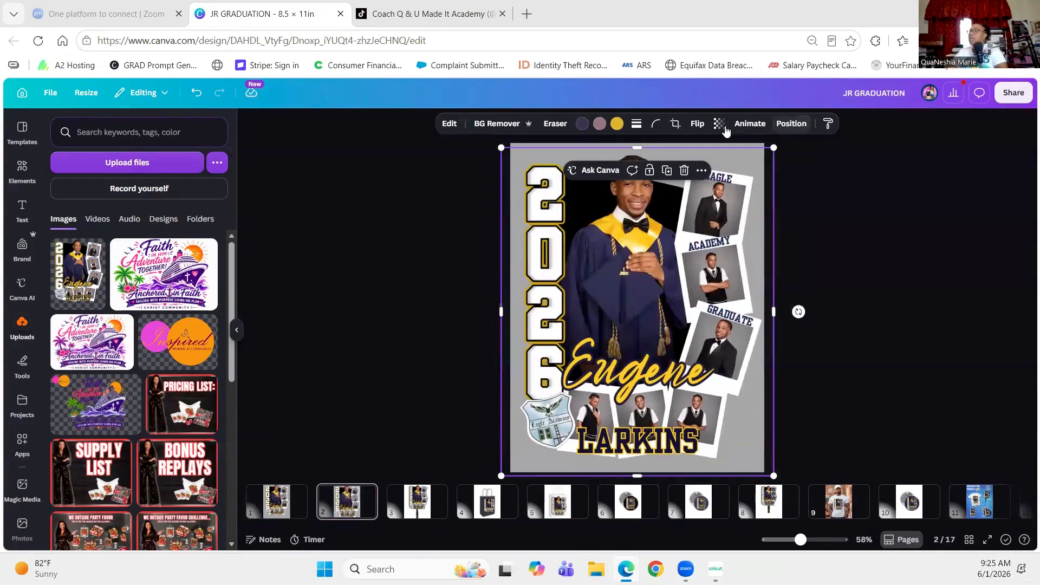
Apply a black Outline shadow effect to the graduation image on page 2
click(450, 124)
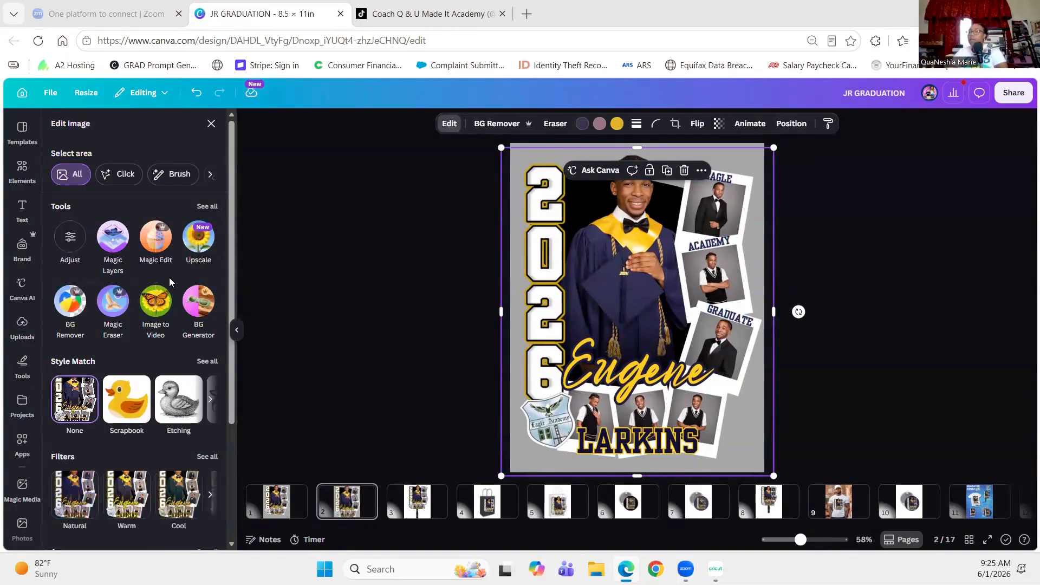
scroll(30, 352, down, 5)
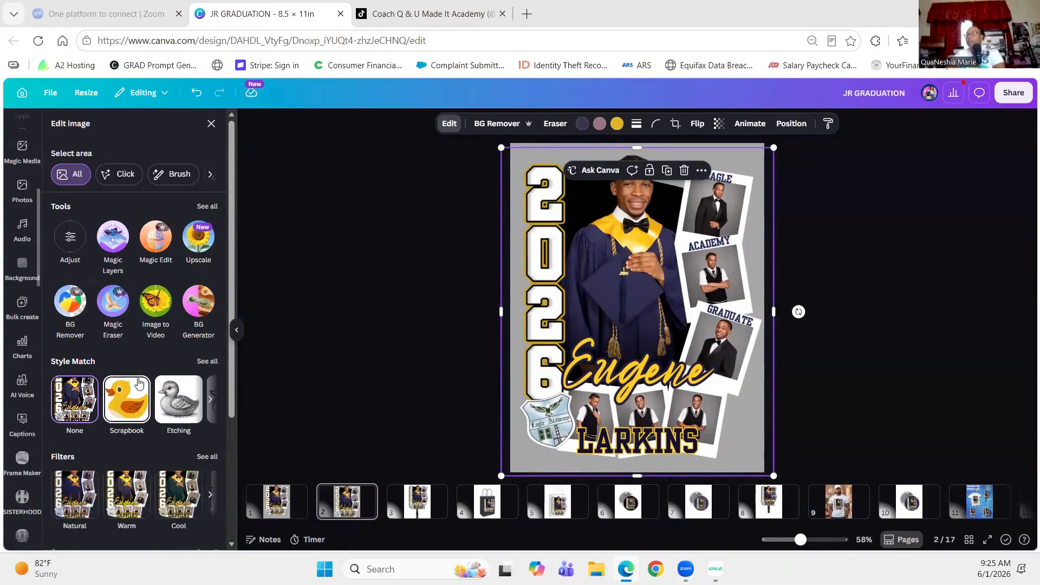
scroll(110, 390, down, 3)
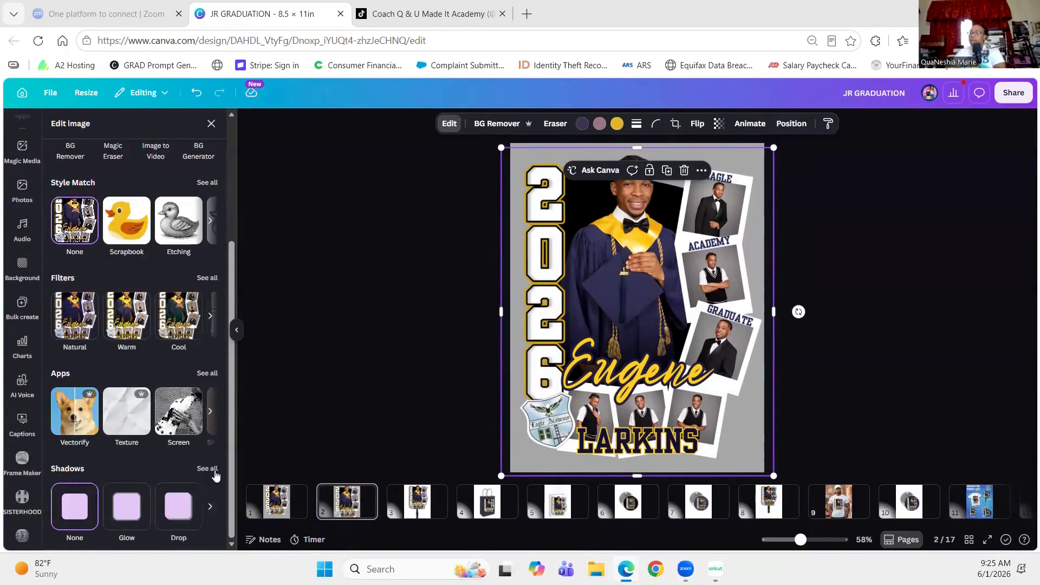
click(211, 470)
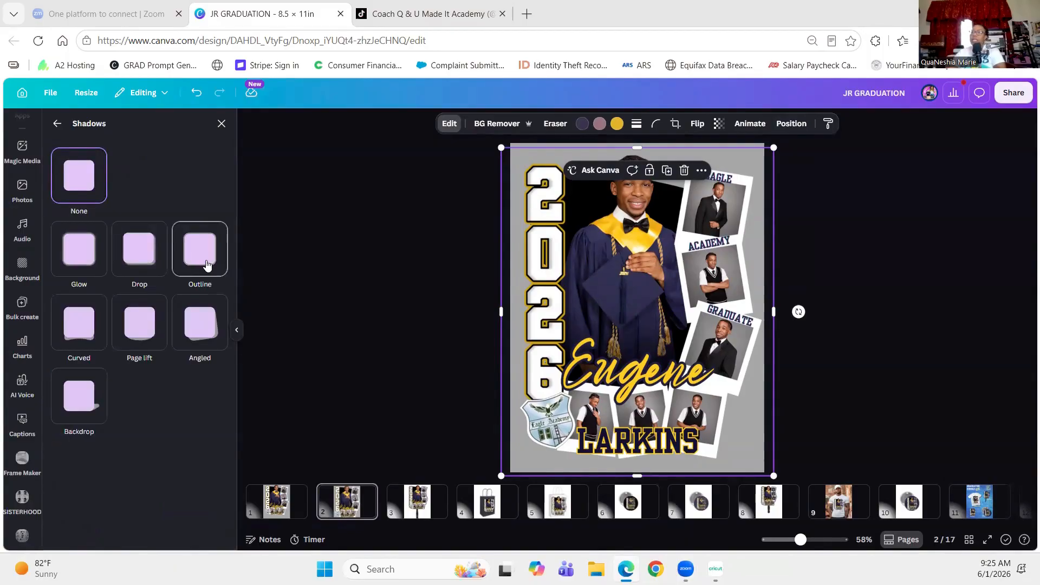
click(206, 265)
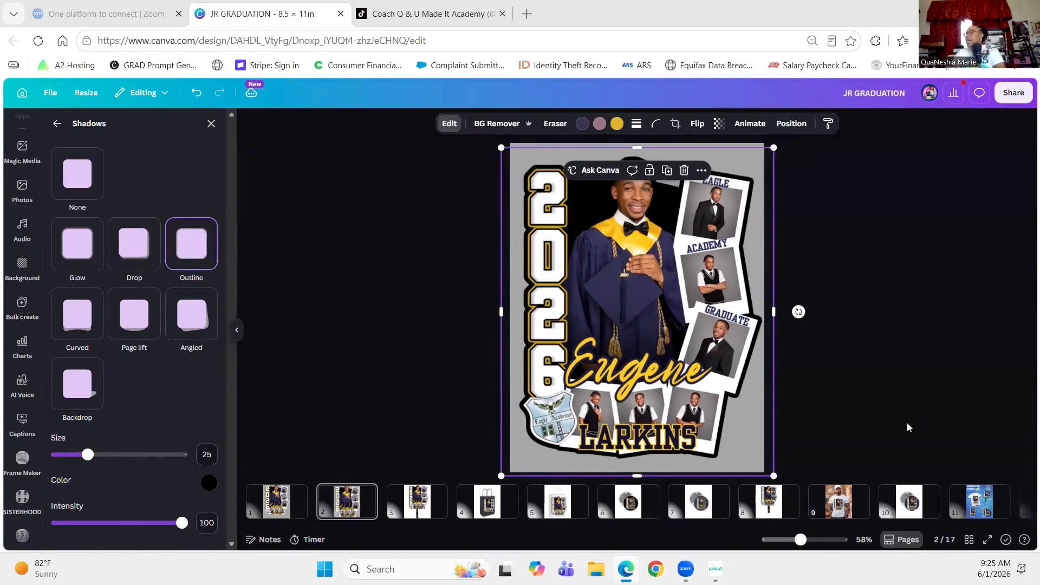
click(910, 236)
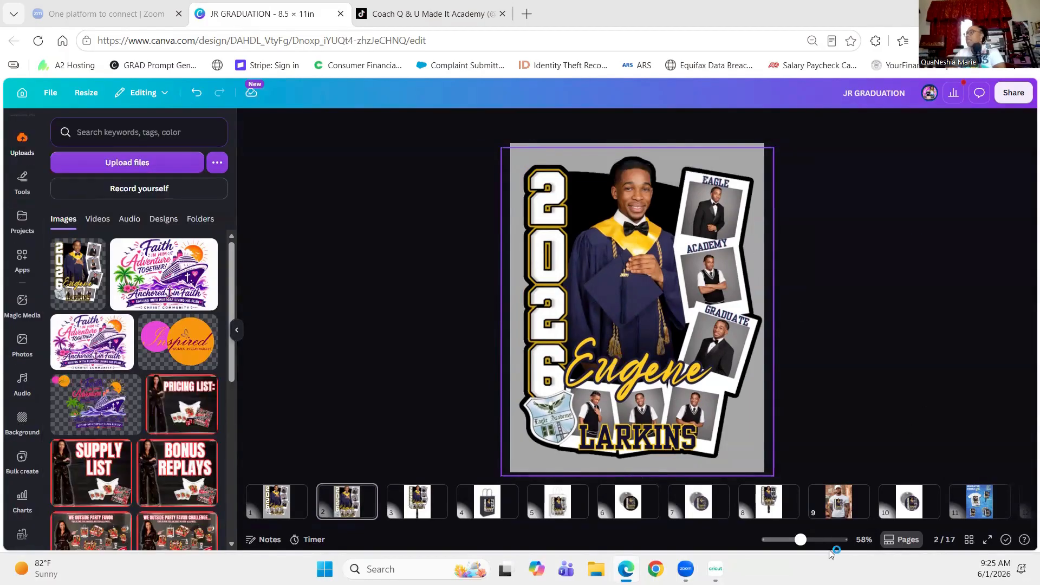
Reduce the Outline shadow size from 25 to 20
click(682, 444)
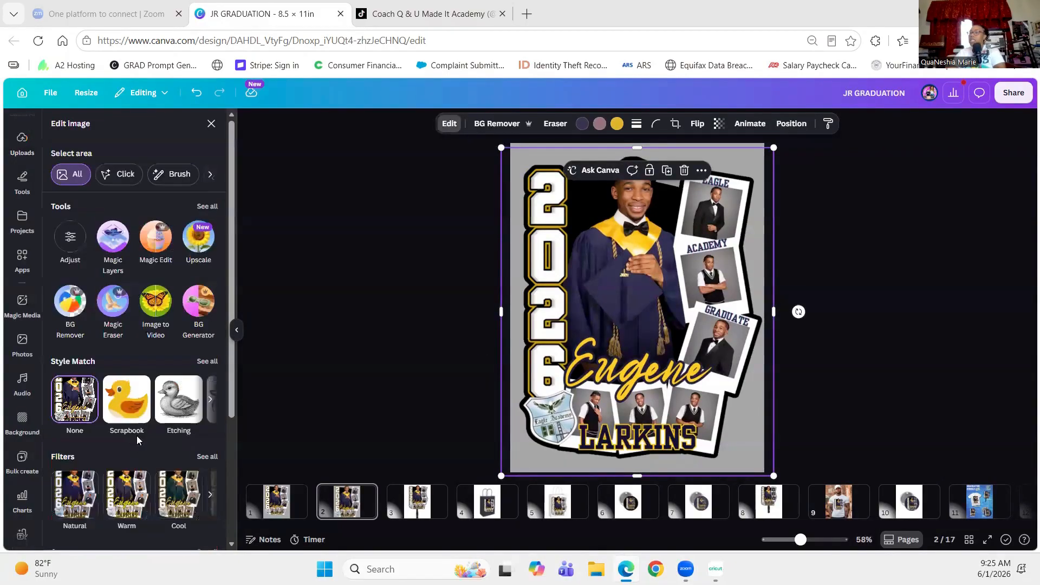
scroll(139, 437, down, 3)
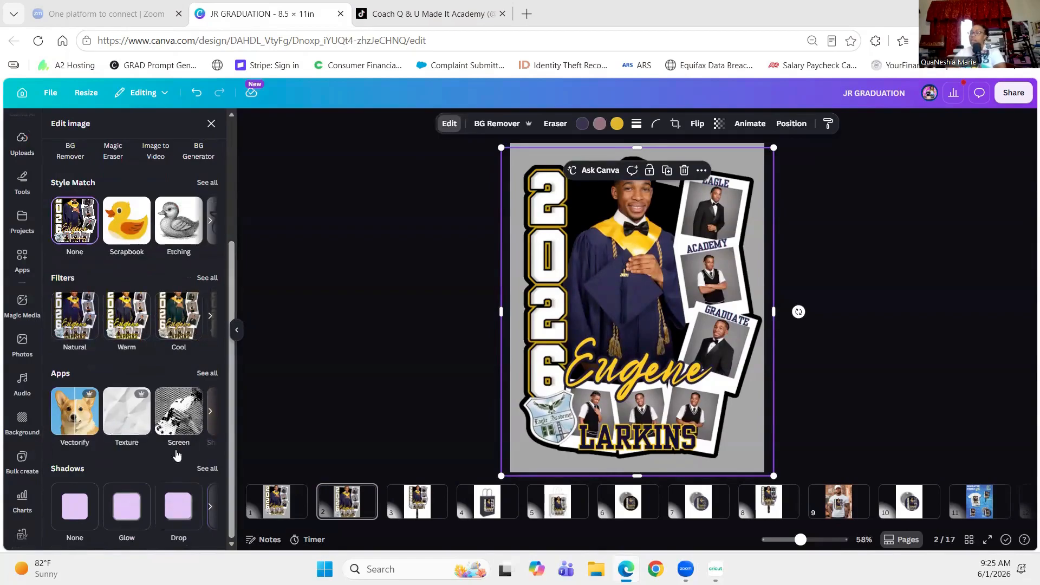
click(207, 469)
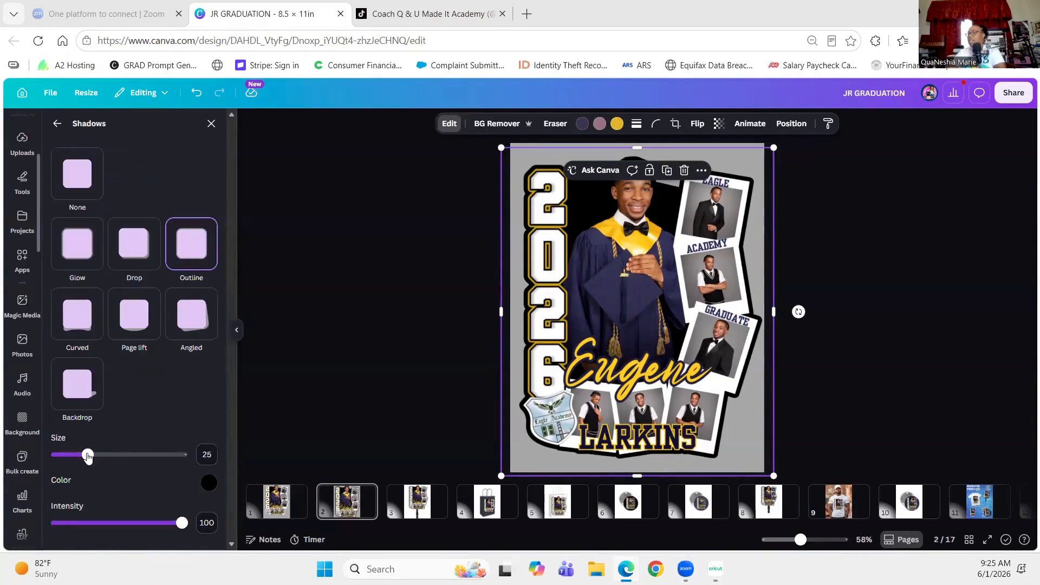
click(69, 455)
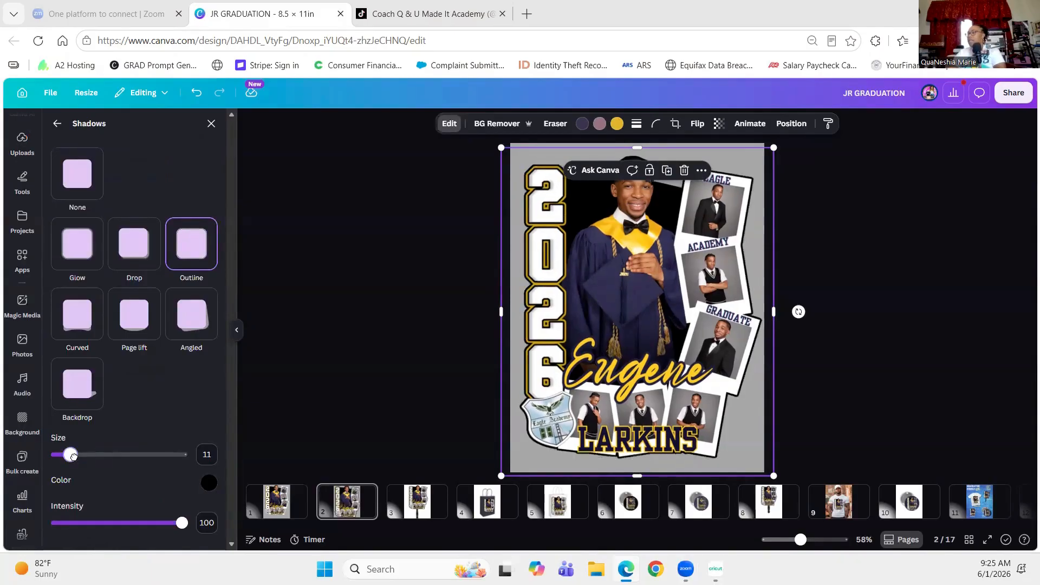
click(77, 456)
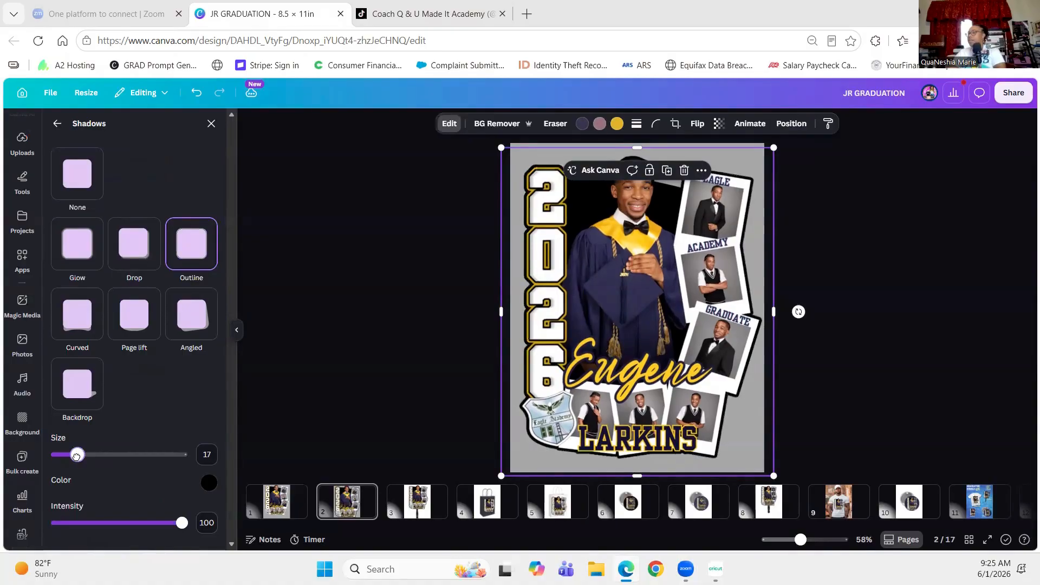
drag(76, 457, 71, 459)
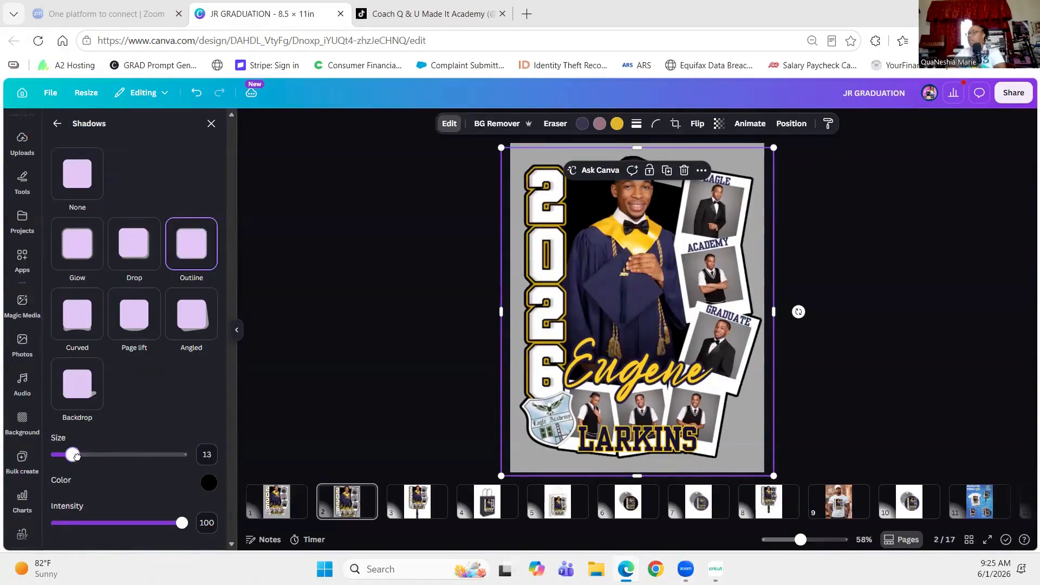
drag(79, 457, 81, 459)
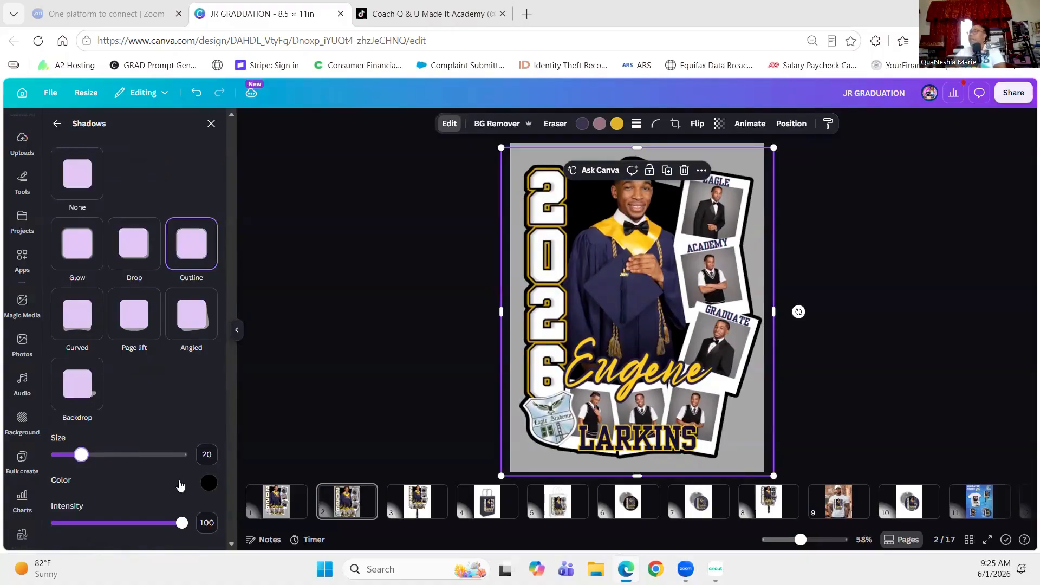
click(859, 401)
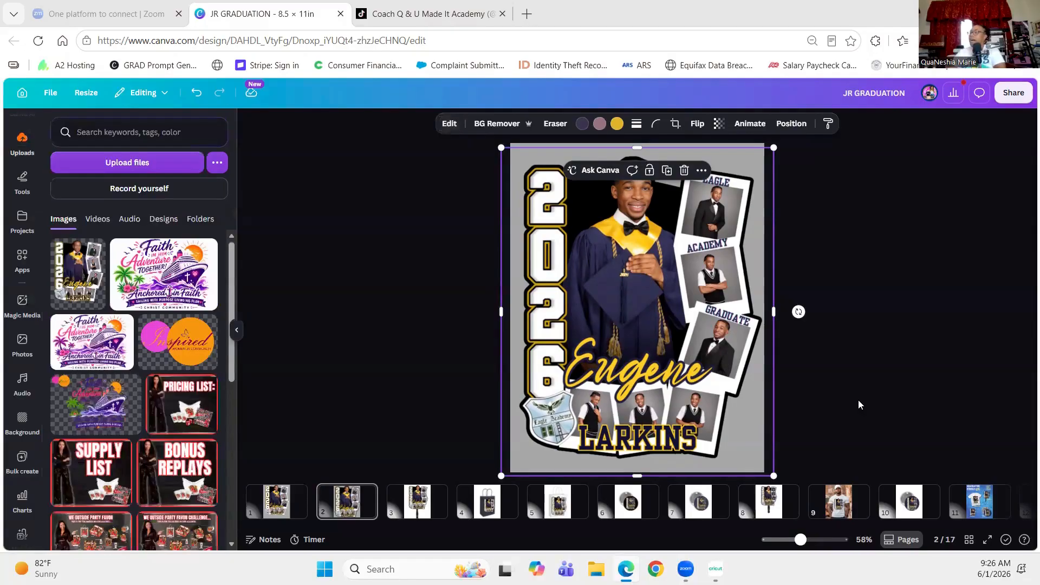
click(854, 314)
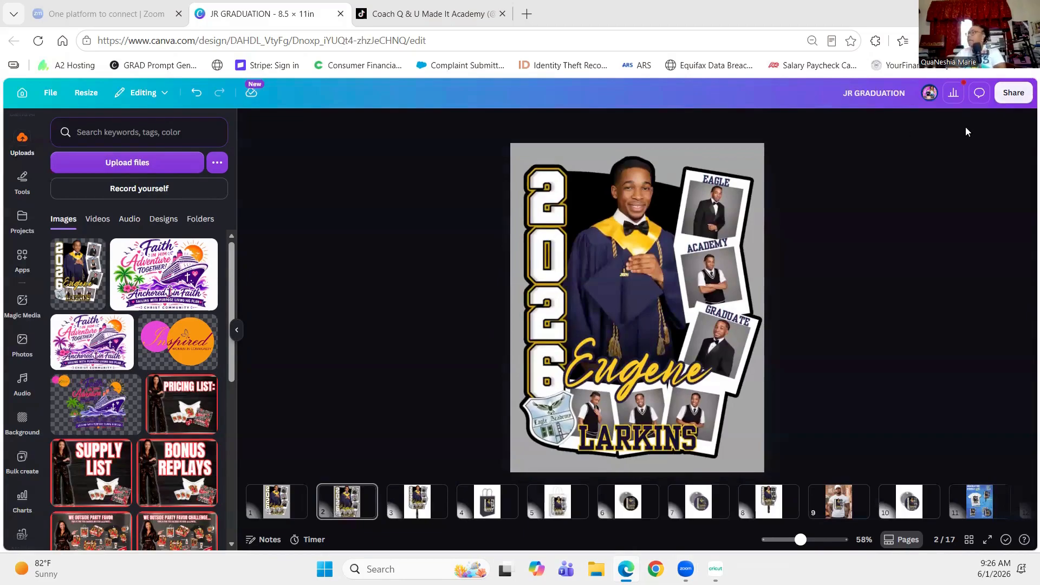
Export only page 2 as a transparent PNG, saved as JR GRADUATION (5).png
click(1017, 100)
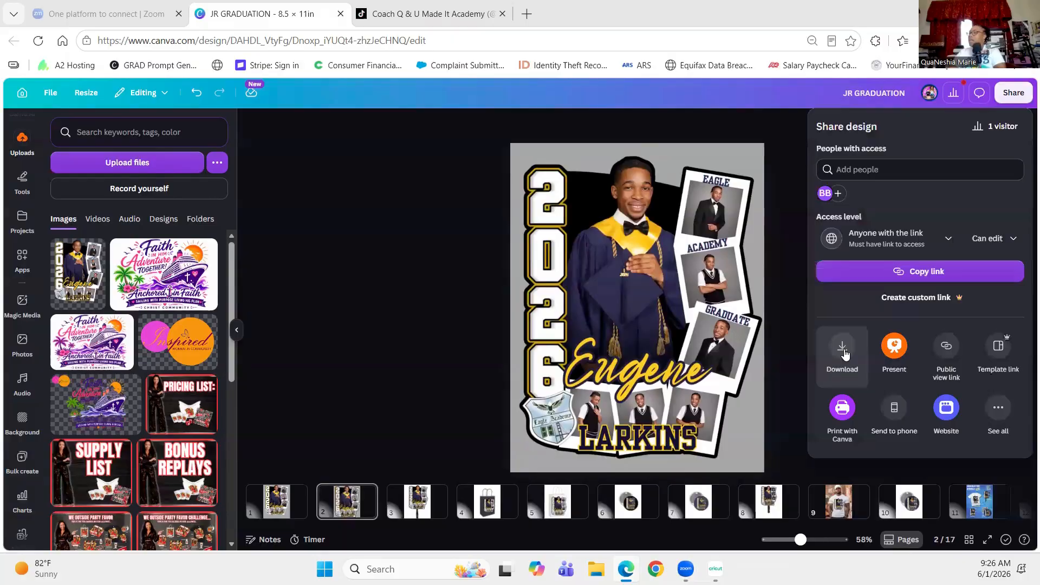
click(843, 350)
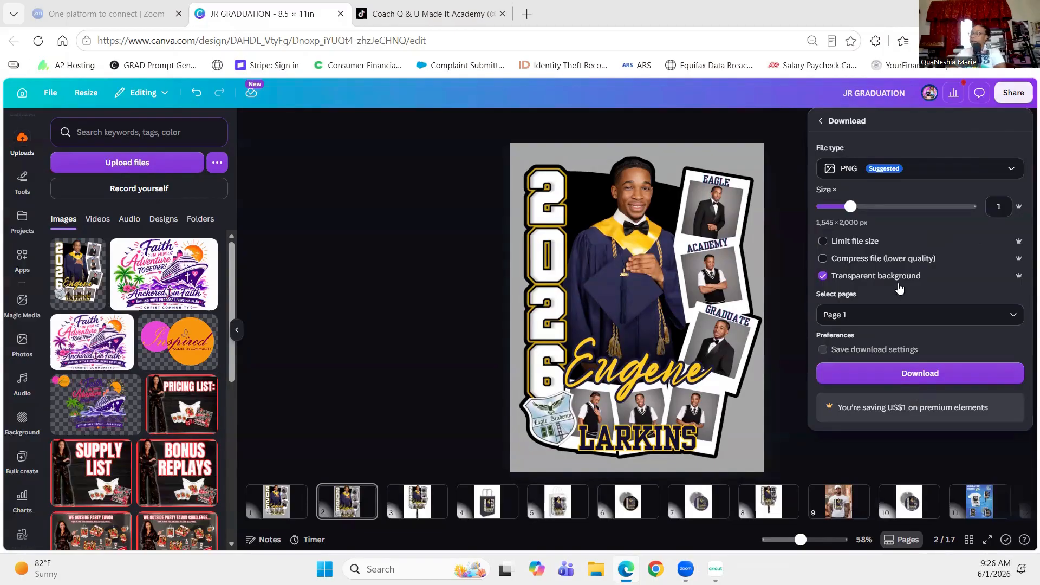
click(1017, 318)
click(837, 448)
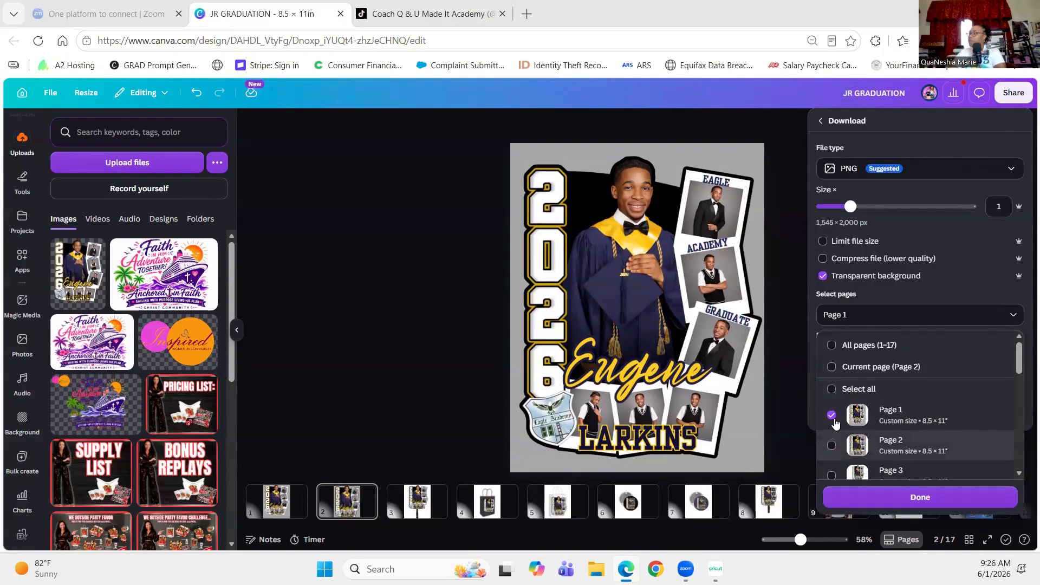
click(908, 500)
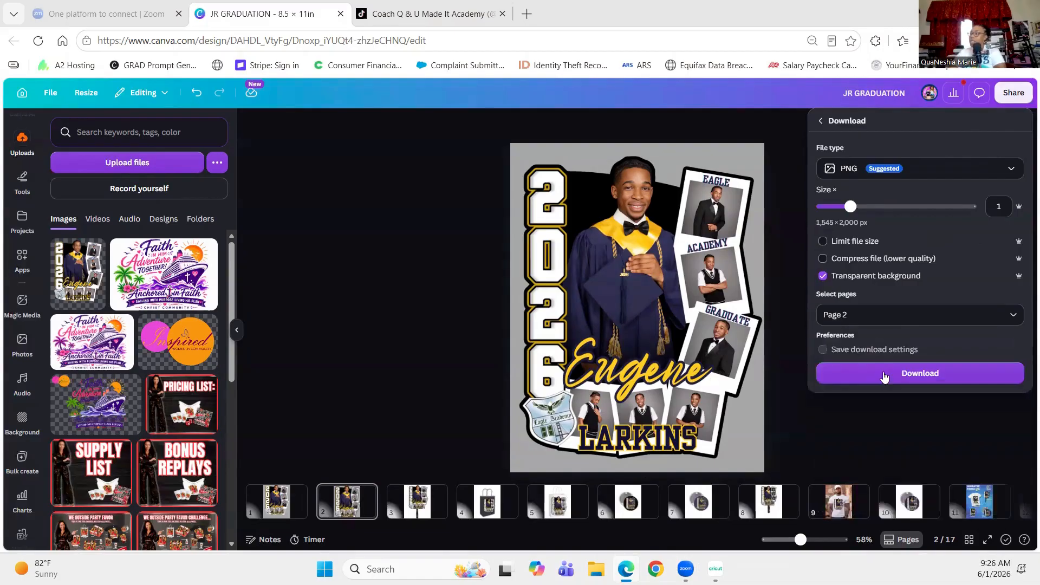
click(885, 378)
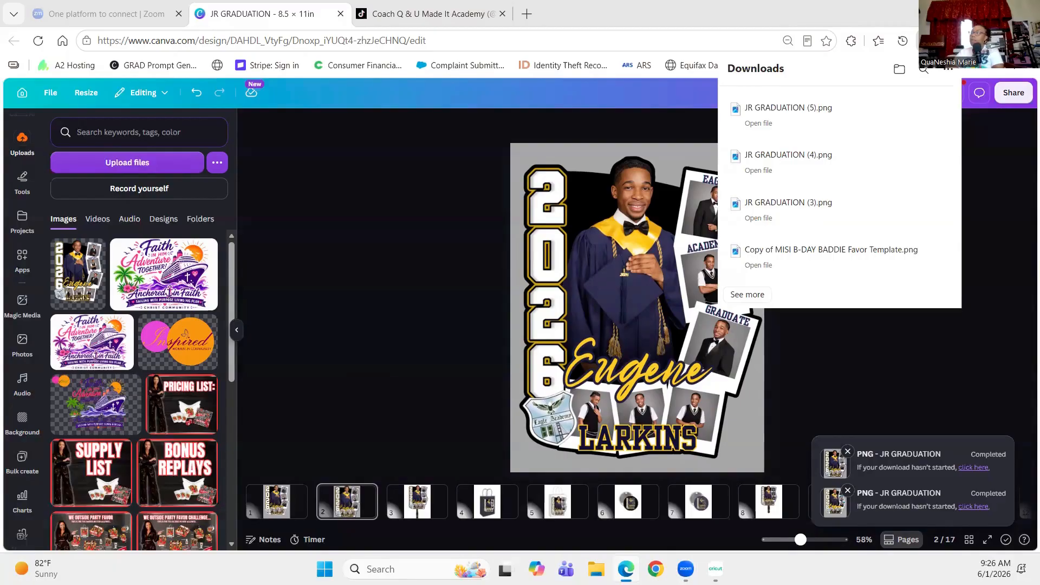
Minimize Edge, bring Cricut Design Space up full screen, and dismiss the tools notice
click(962, 14)
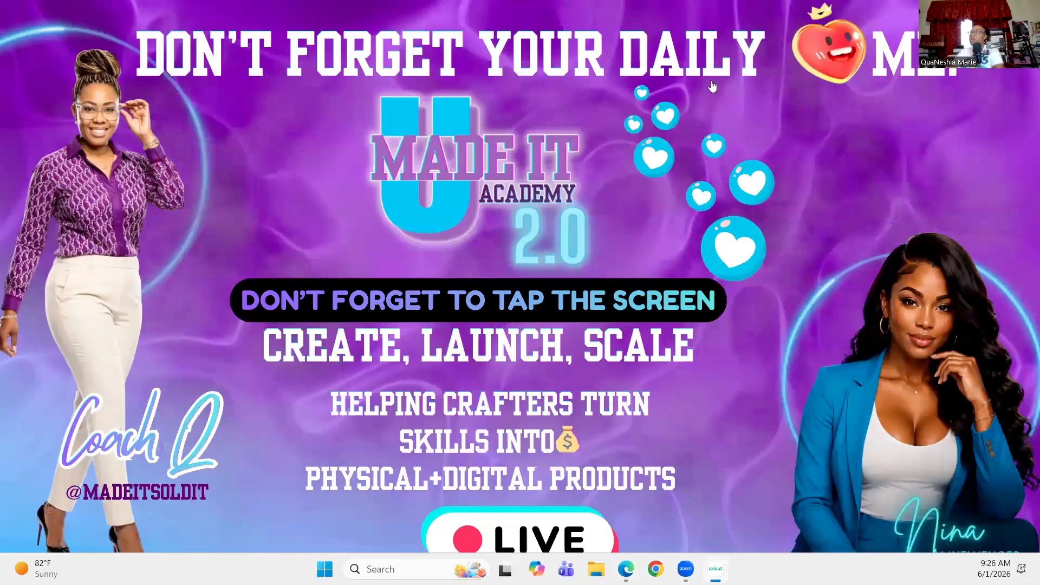
click(859, 61)
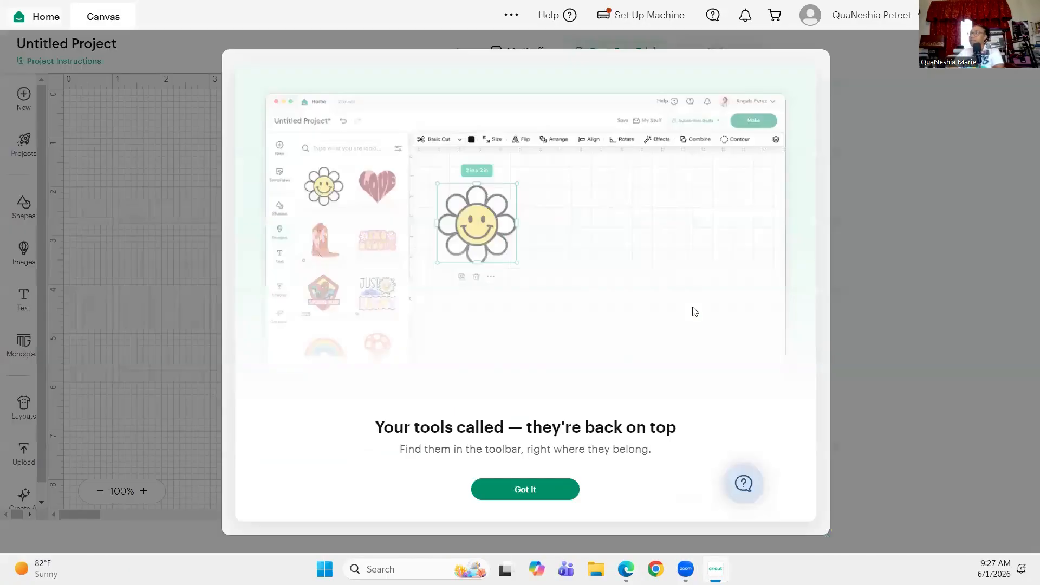
click(559, 494)
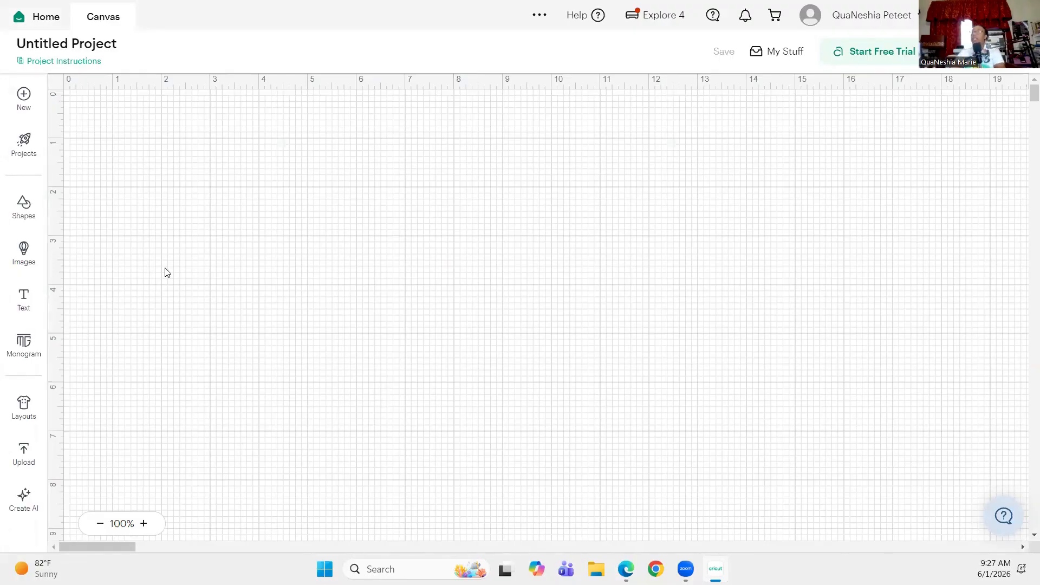
Upload the JR GRADUATION (5) PNG from Downloads so its poster preview appears
click(27, 455)
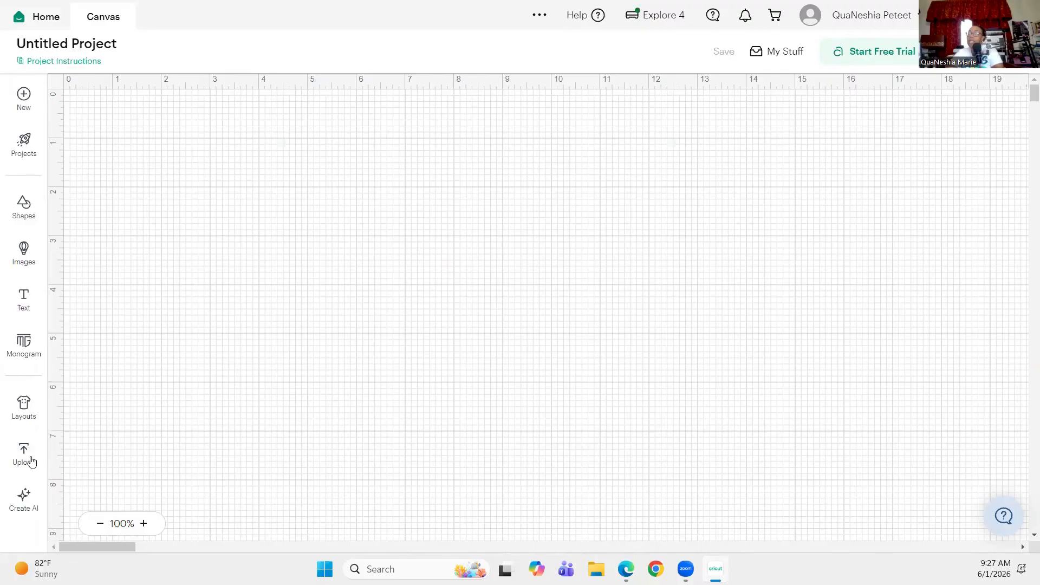
click(31, 460)
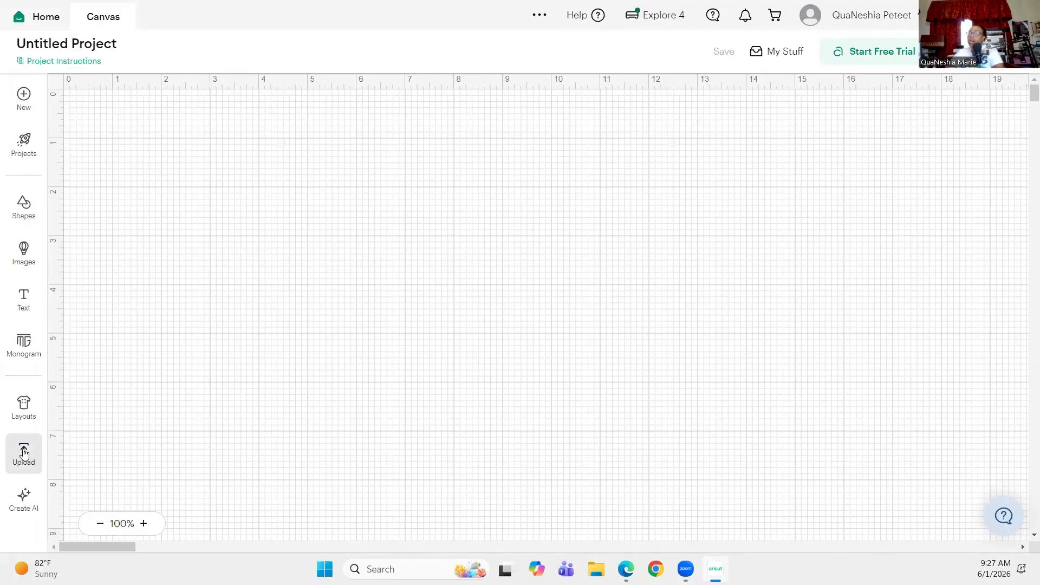
click(24, 453)
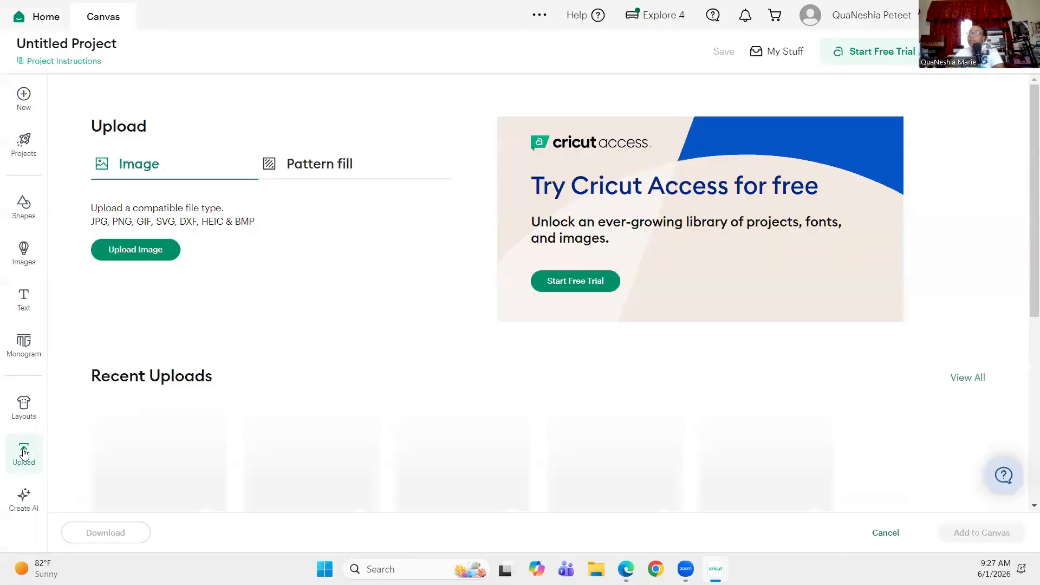
click(142, 262)
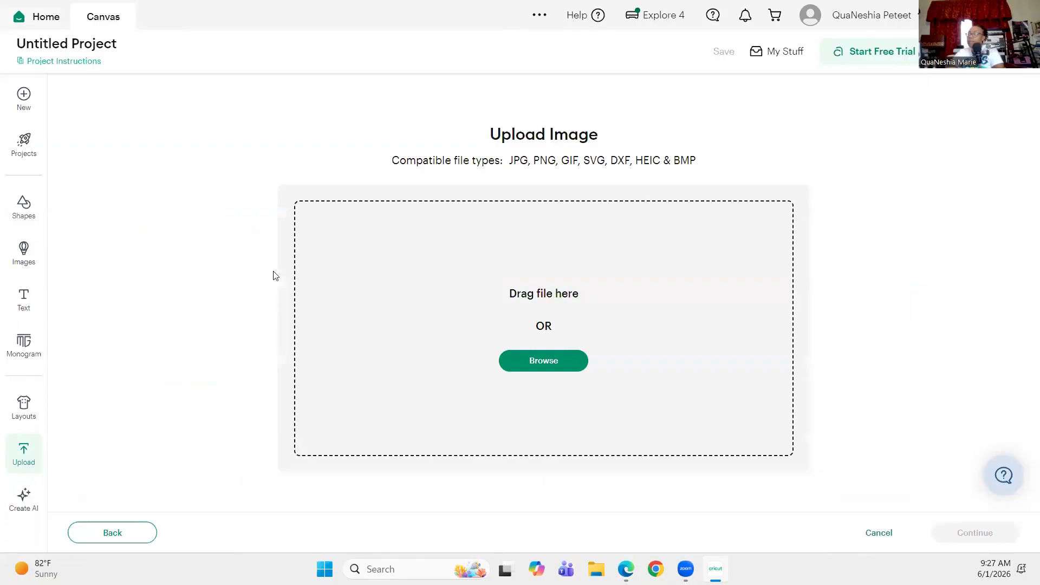
click(566, 371)
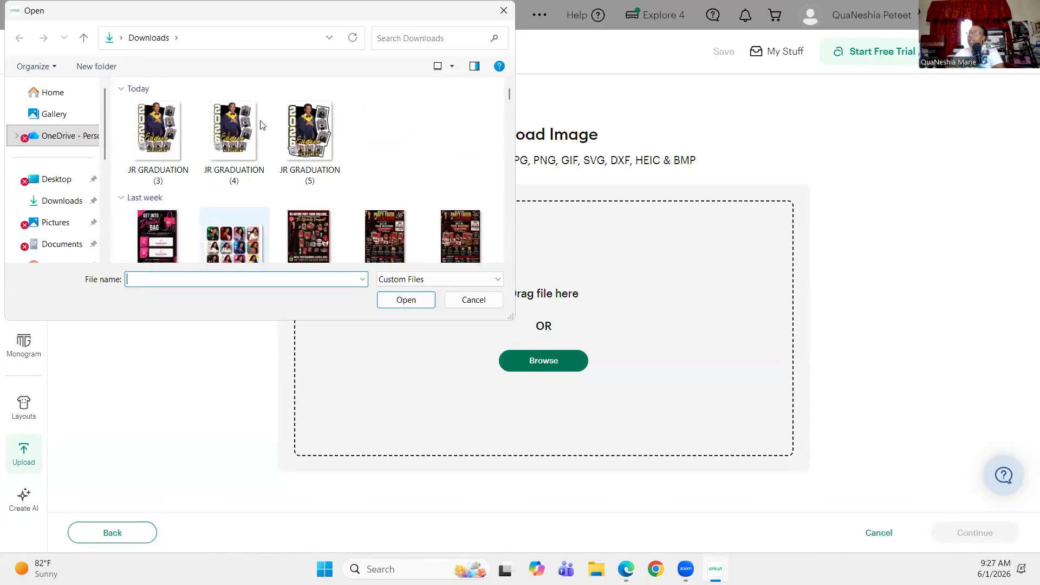
click(167, 140)
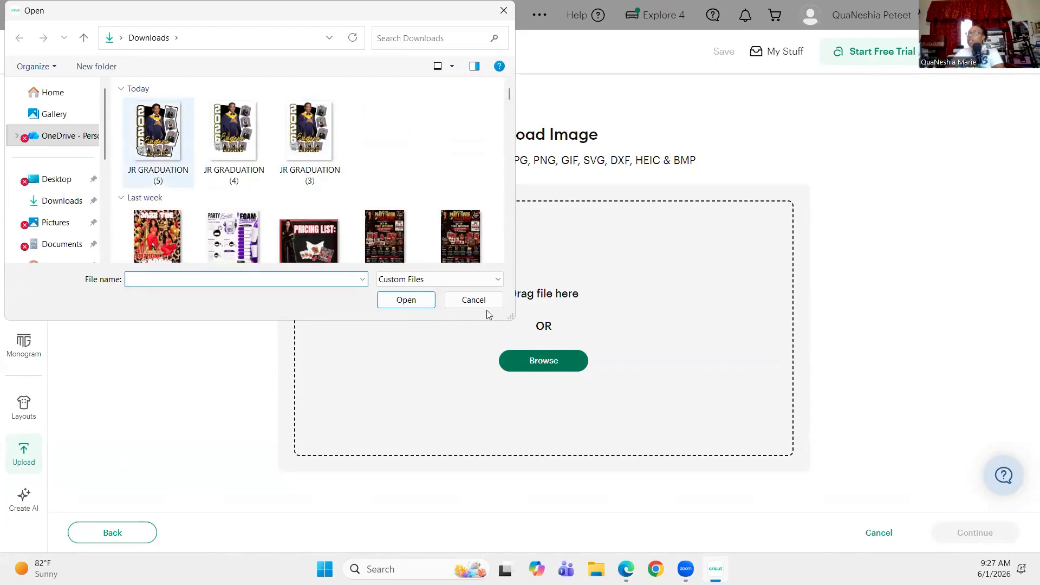
click(406, 301)
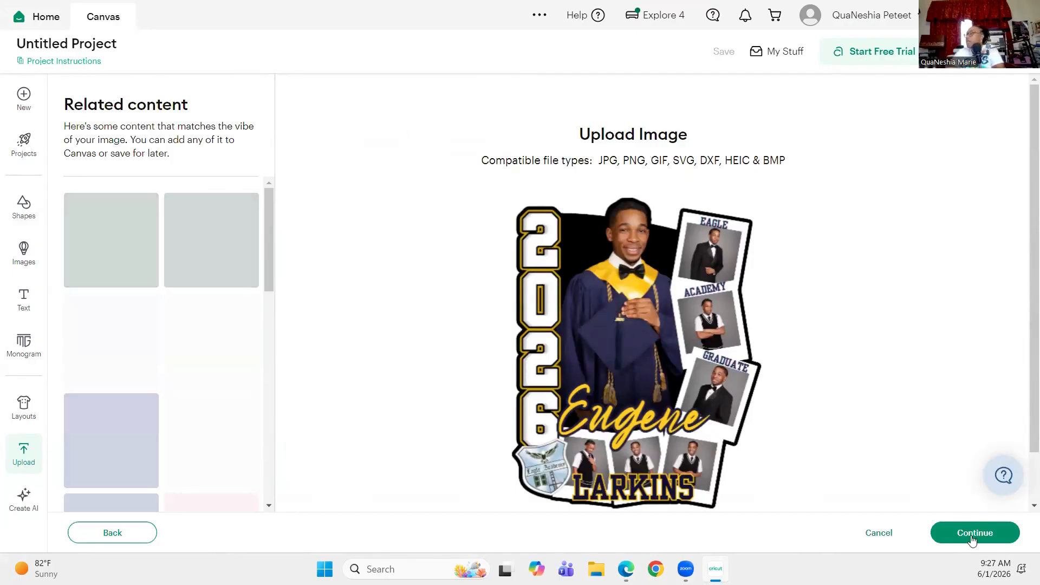
Skip the Background Remover and continue to the Convert Upload To options
click(967, 534)
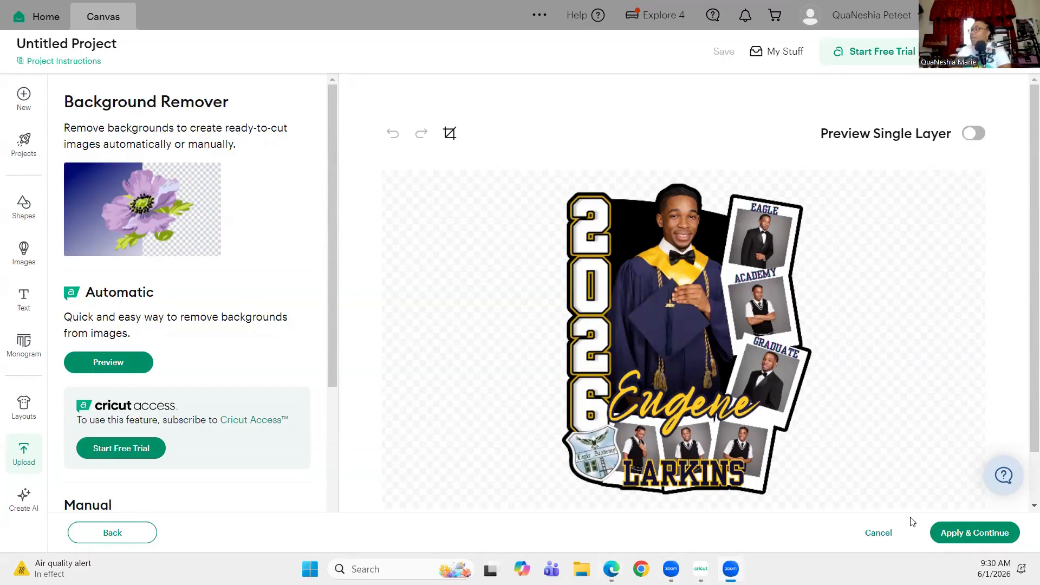
click(993, 540)
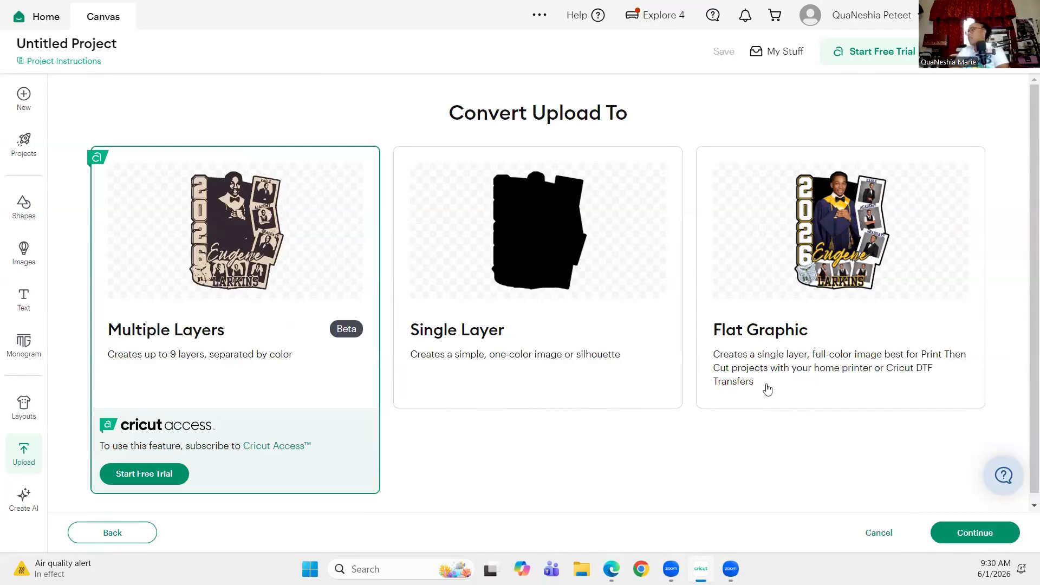
Convert the upload to a full-color Flat Graphic and upload it as JR GRADUATION (5)
click(909, 374)
click(976, 533)
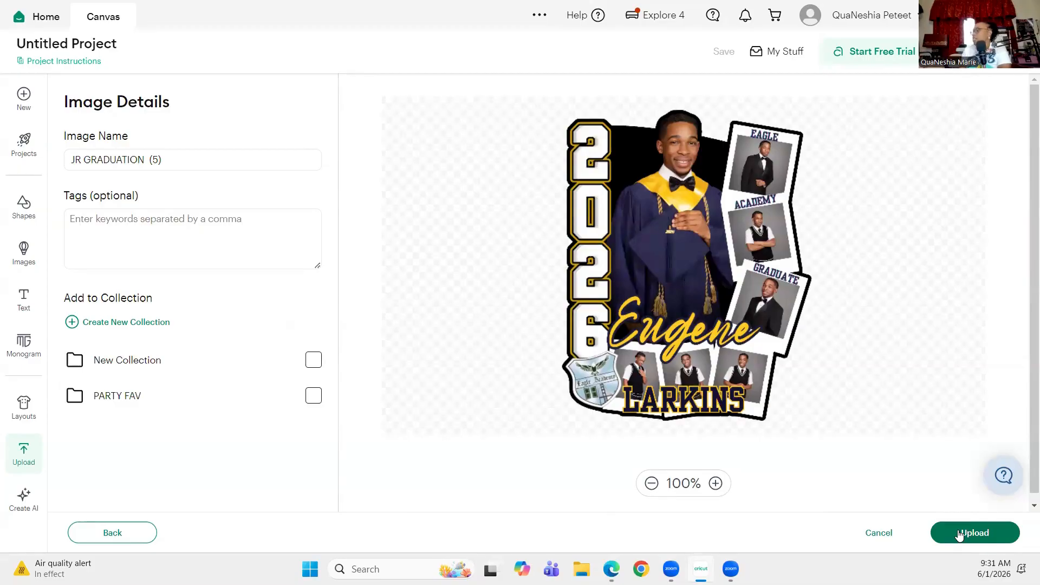
click(960, 535)
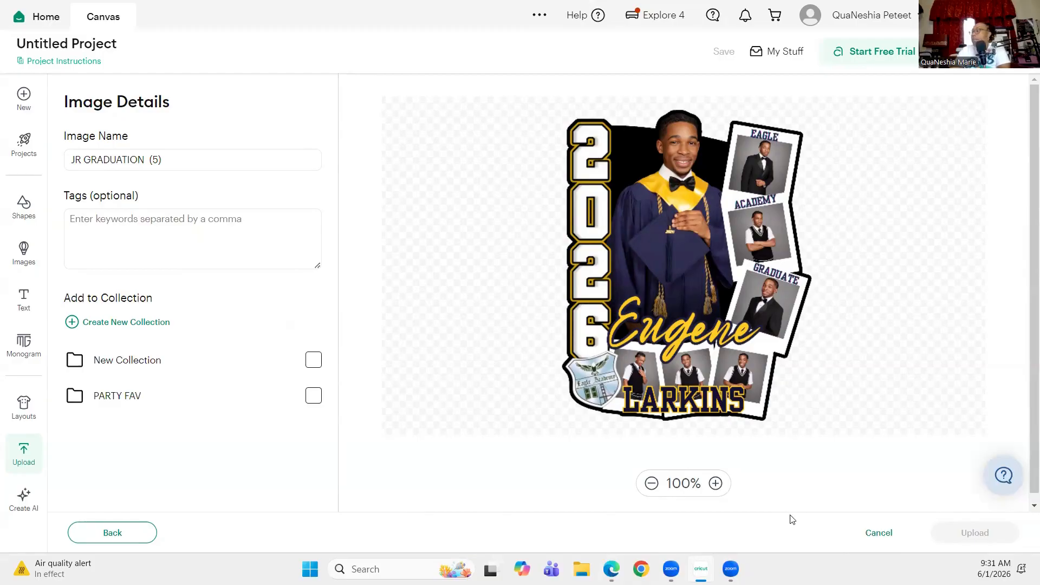
Add the uploaded JR GRADUATION (5) image to the canvas
click(878, 533)
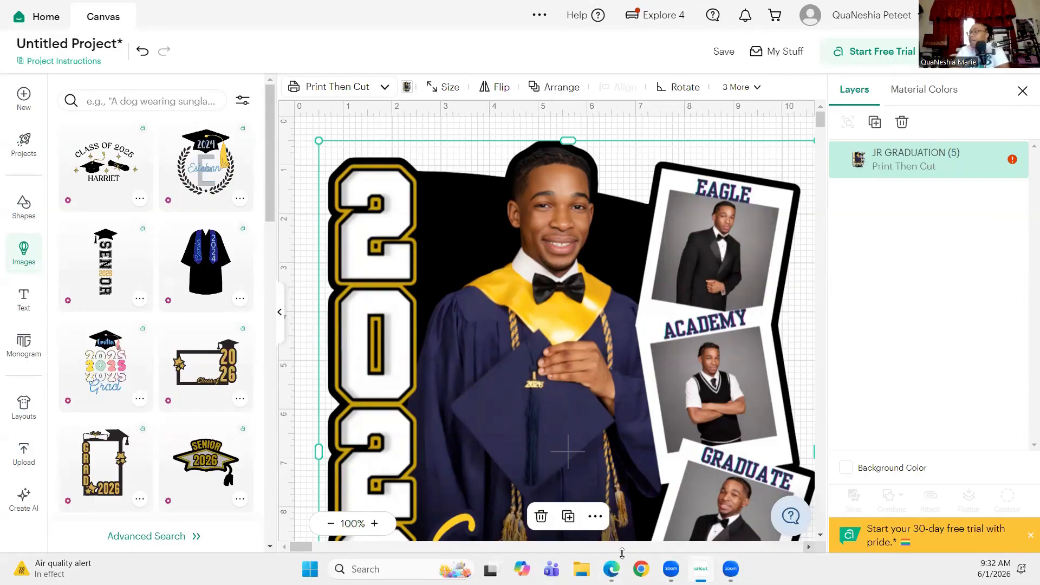
Zoom out to 50% and auto-resize the poster to 7.02 × 8.75 in for Letter paper
click(331, 524)
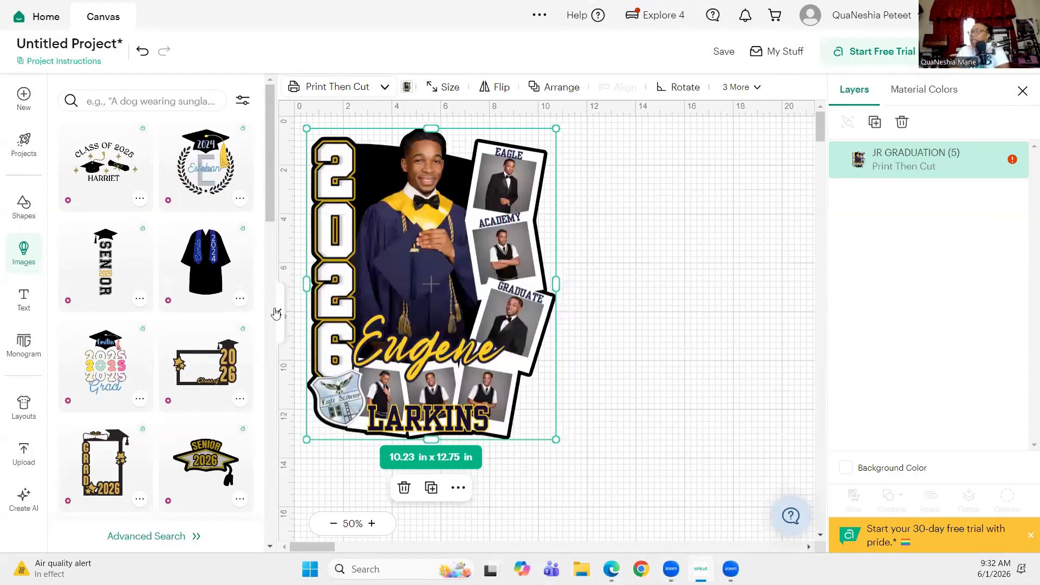
click(279, 312)
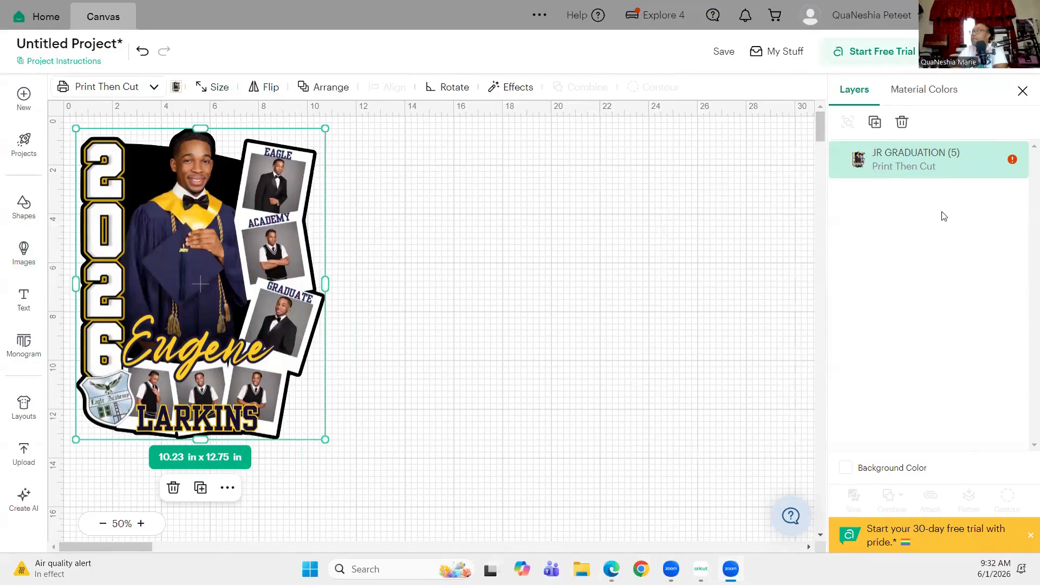
click(1013, 160)
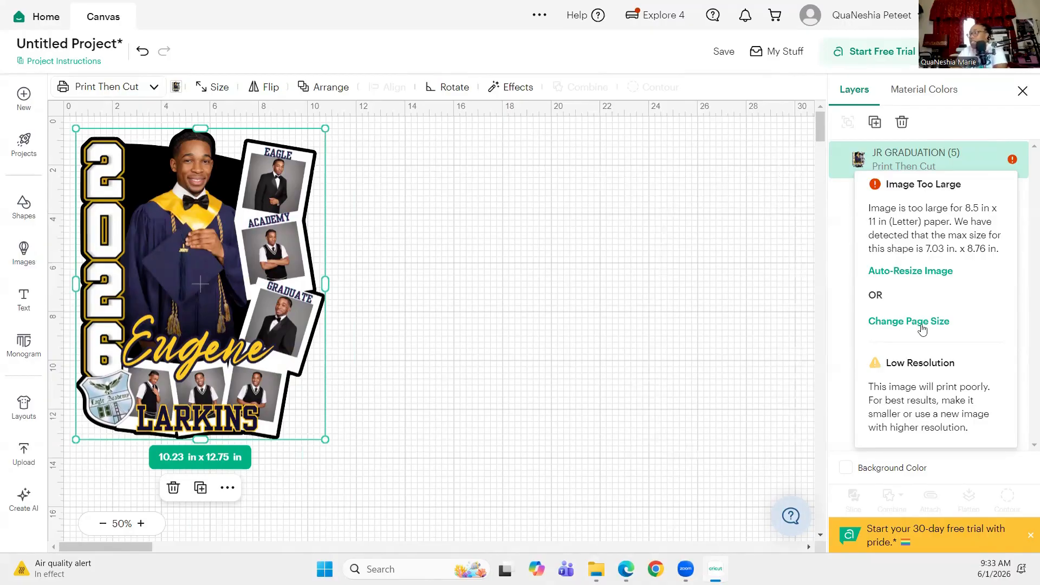
click(938, 276)
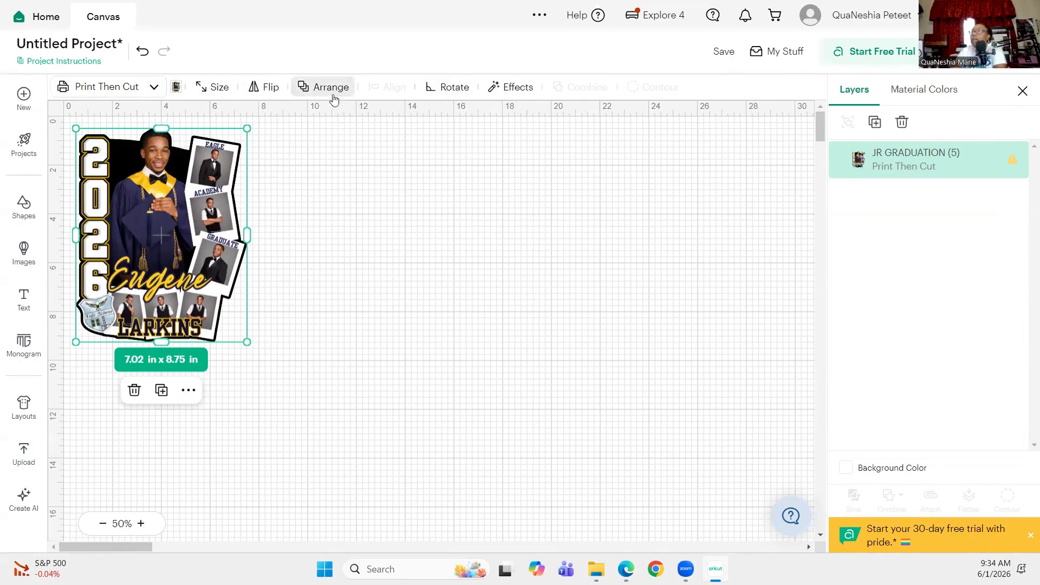
Add a 0.125 in Offset with rounded corners around the graduation poster
click(524, 89)
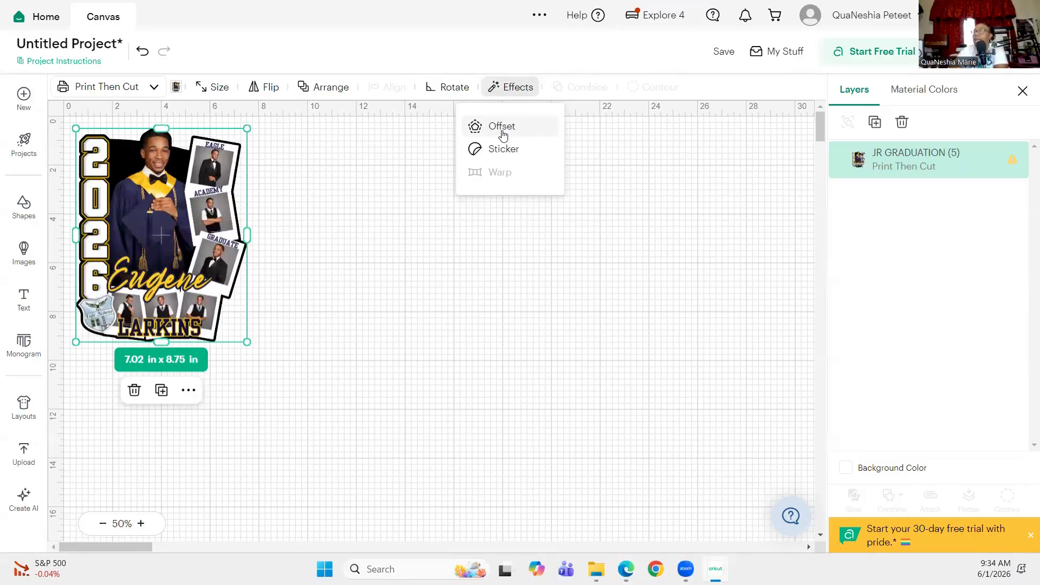
click(503, 132)
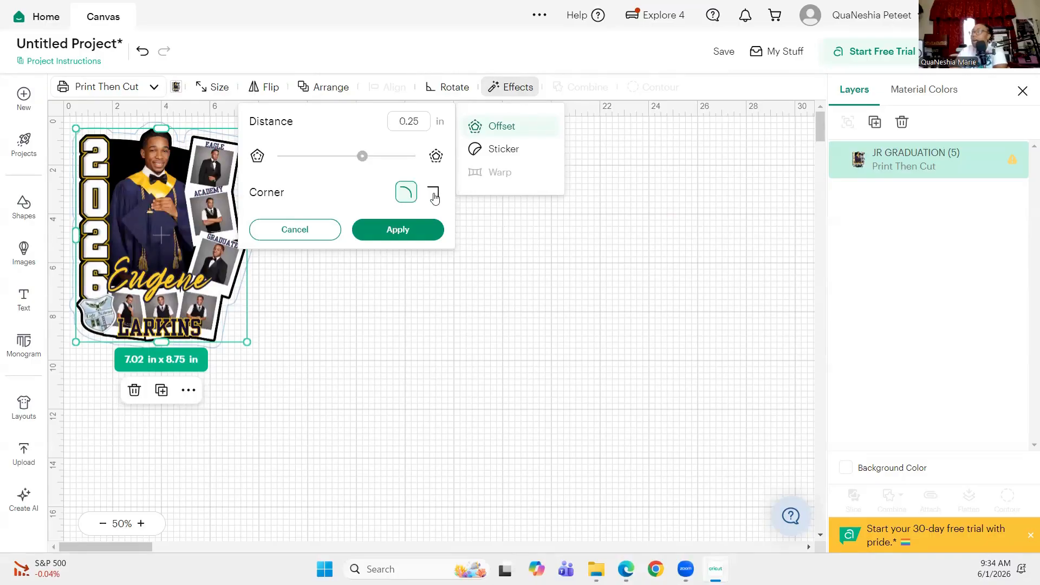
click(434, 196)
click(406, 195)
mouse_move(348, 161)
mouse_down()
mouse_move(367, 174)
mouse_move(355, 174)
mouse_up()
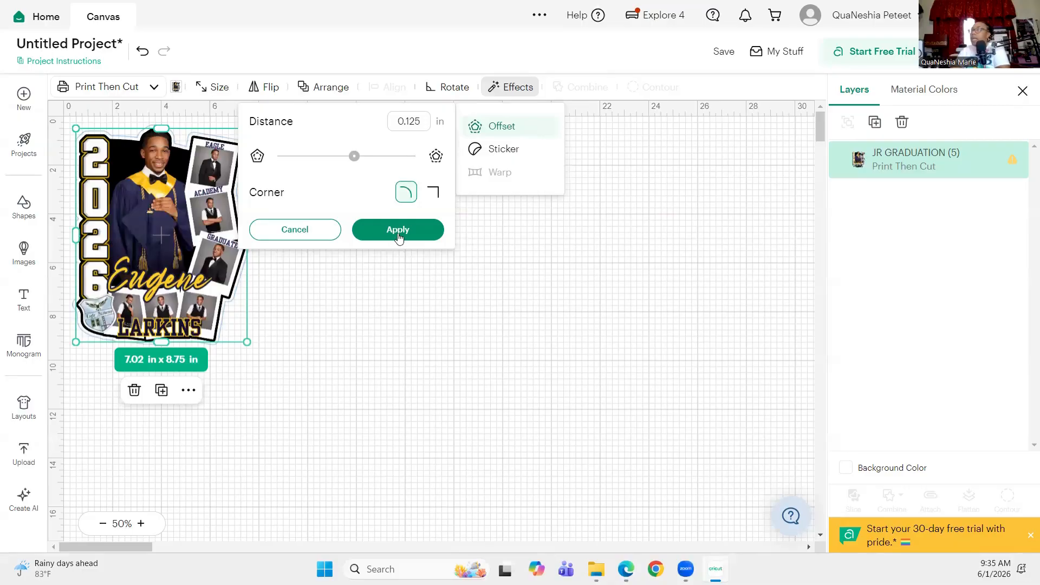
click(399, 234)
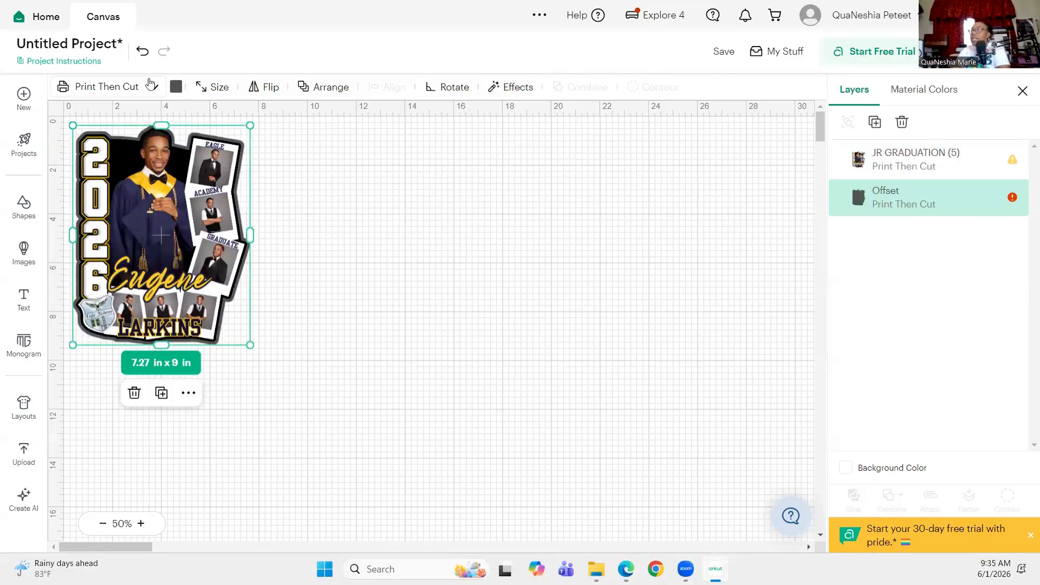
Color the Offset border navy blue after trying red, yellow and orange, then reselect it
click(177, 87)
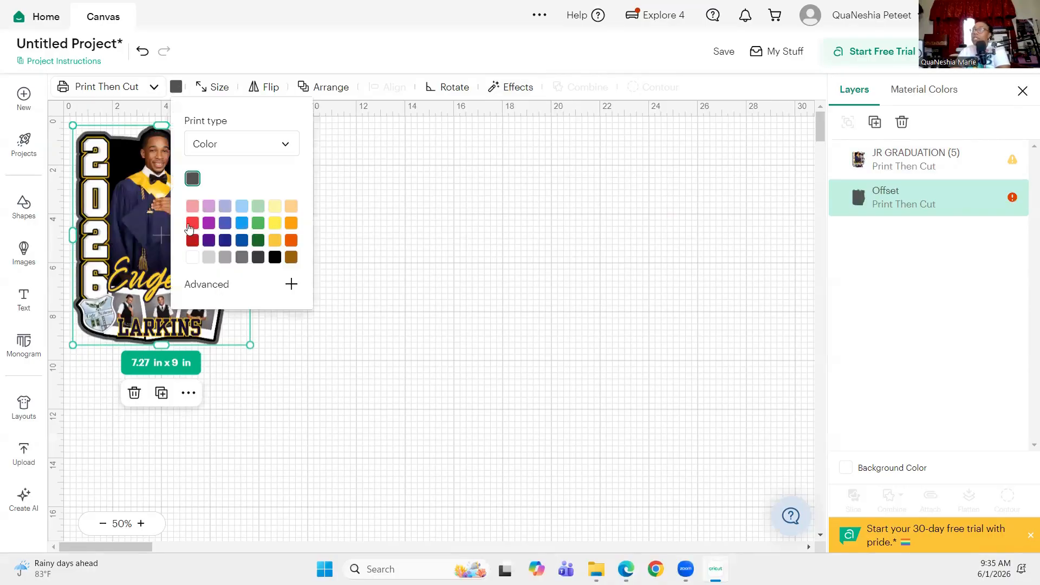
click(192, 224)
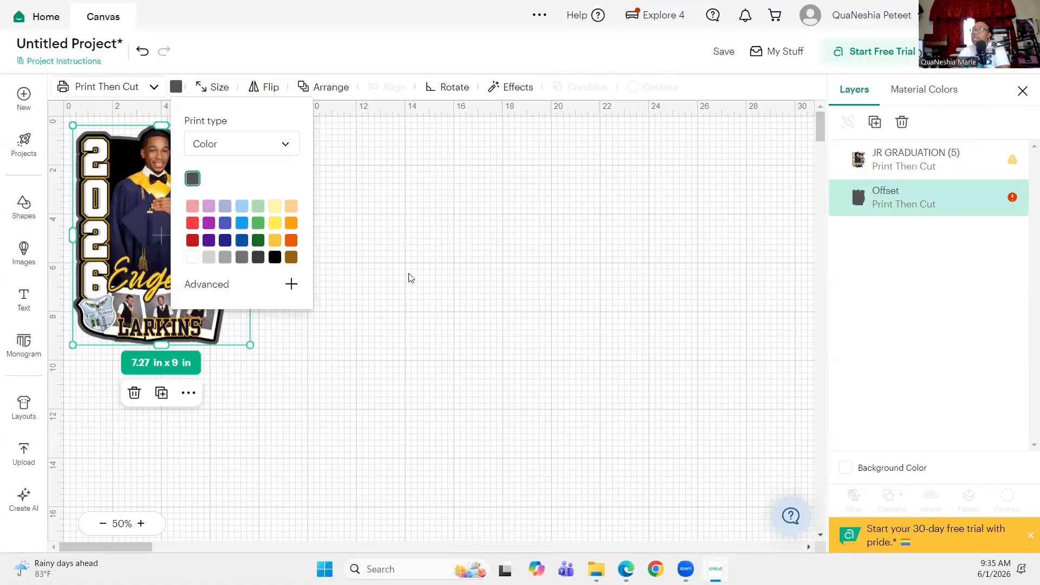
click(275, 223)
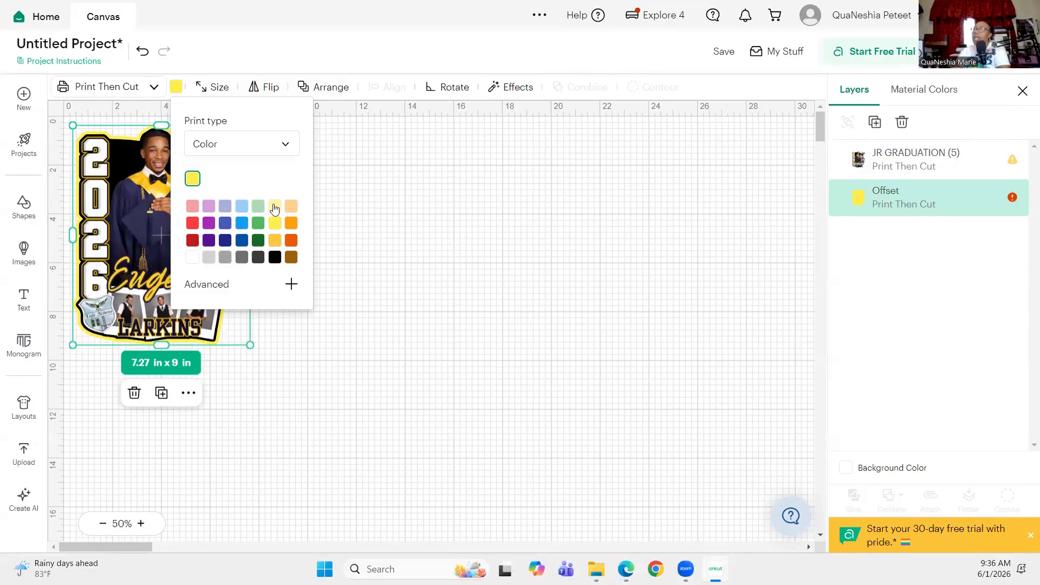
click(291, 223)
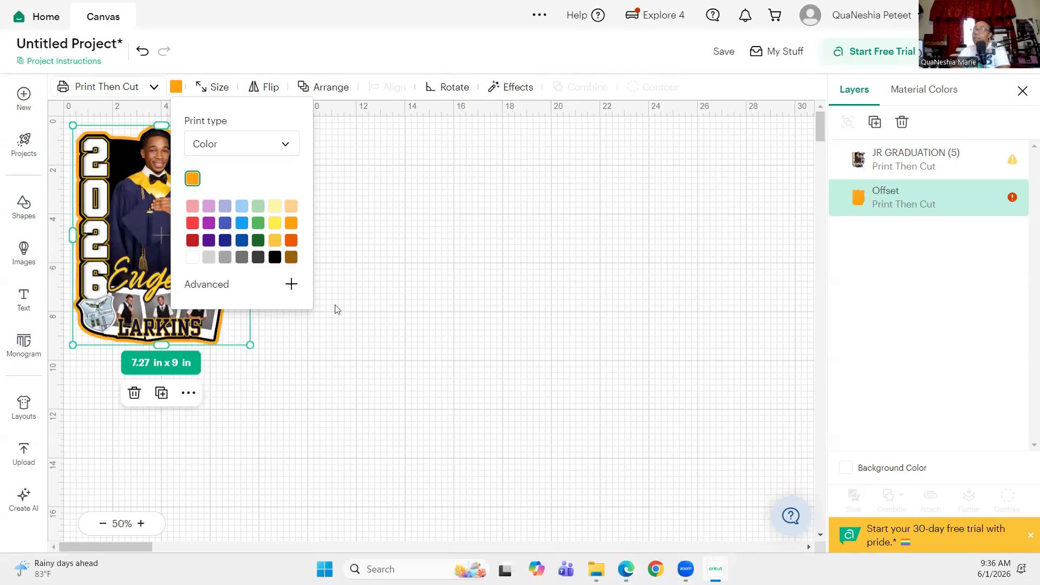
click(224, 240)
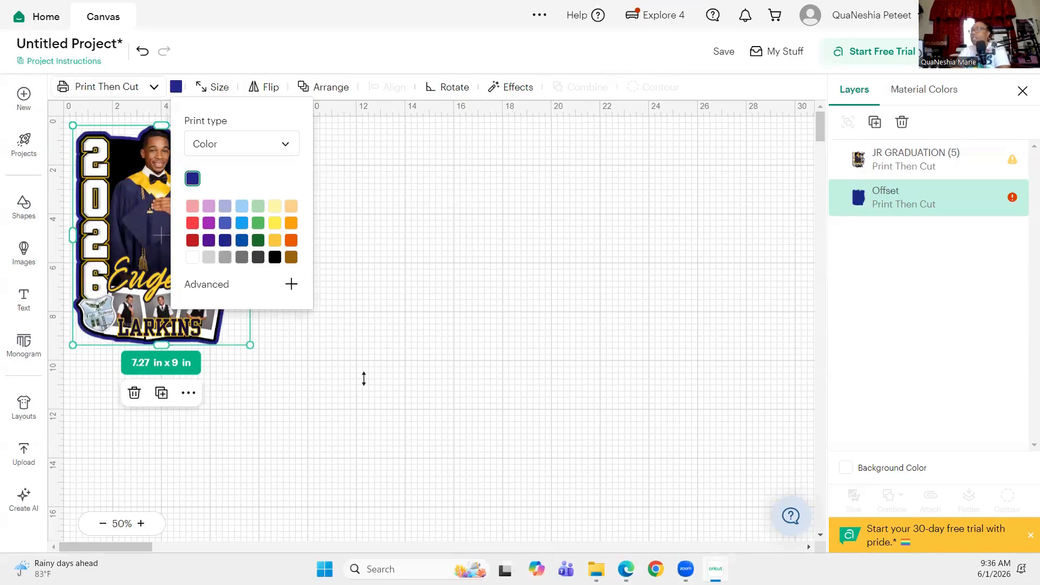
click(404, 464)
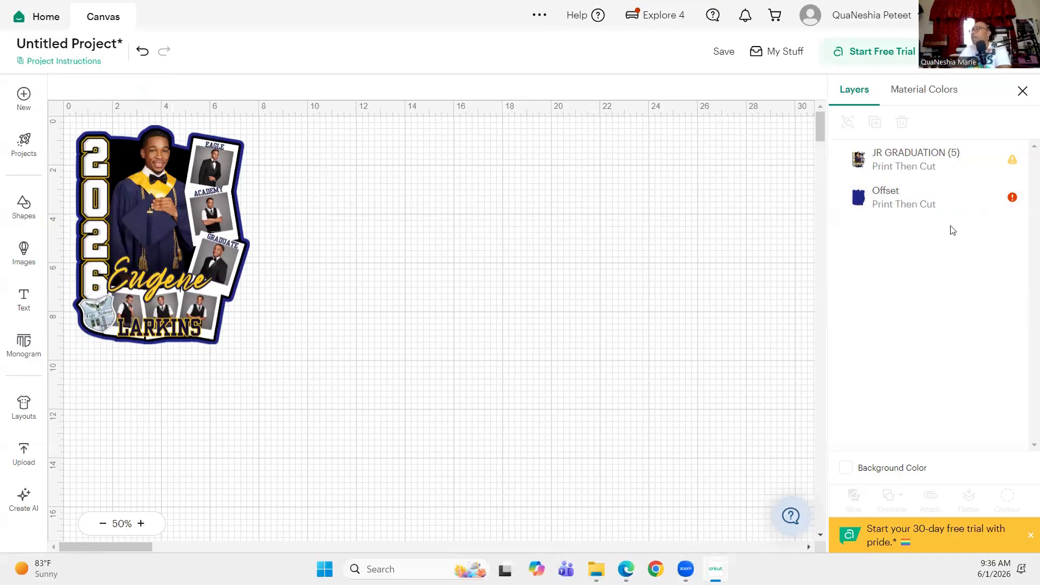
click(906, 213)
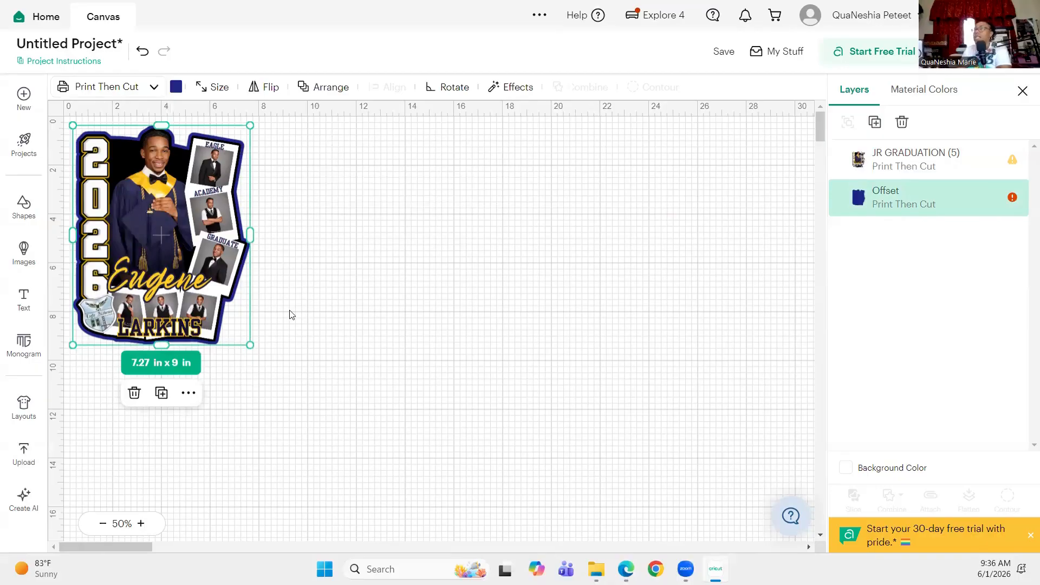
click(161, 94)
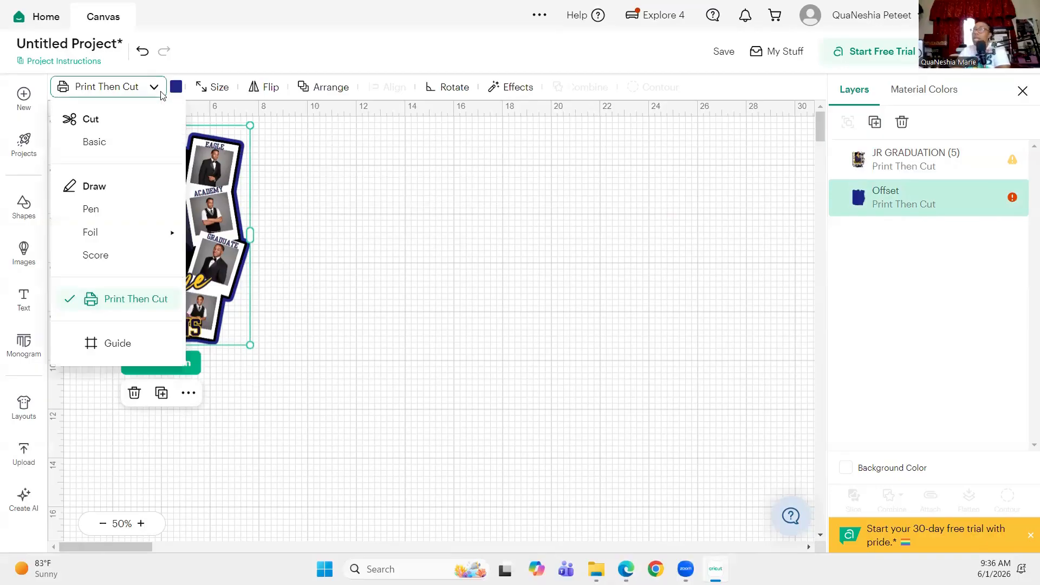
Change the Offset layer's operation to Basic Cut and select the JR GRADUATION layer
click(102, 153)
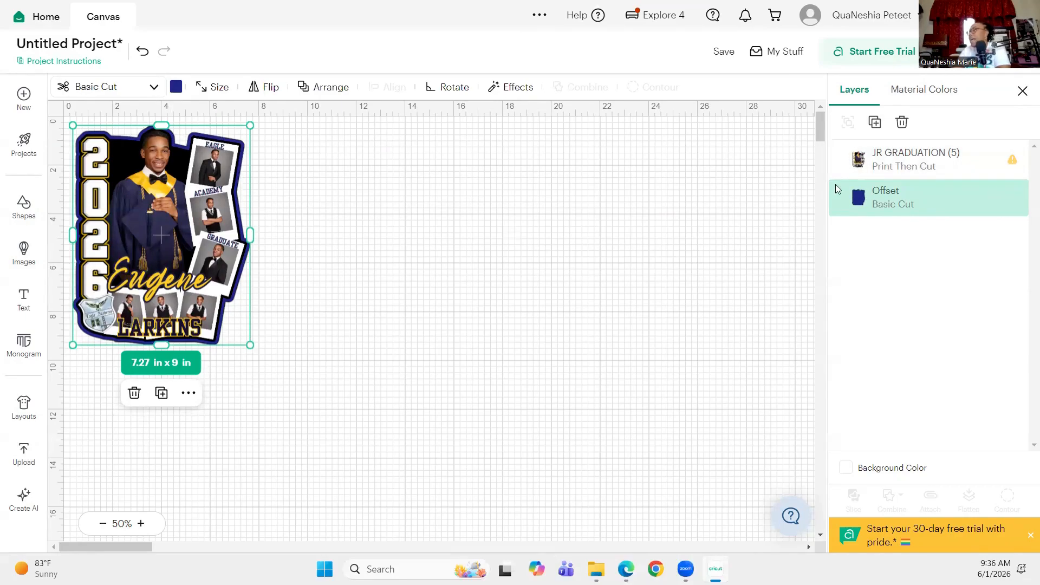
mouse_move(927, 213)
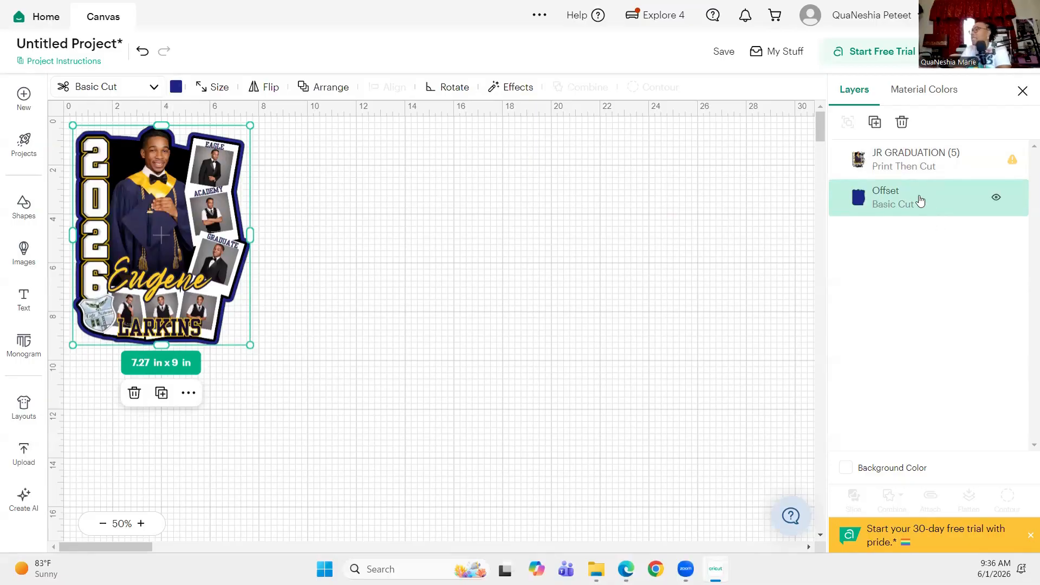
mouse_move(943, 174)
click(514, 87)
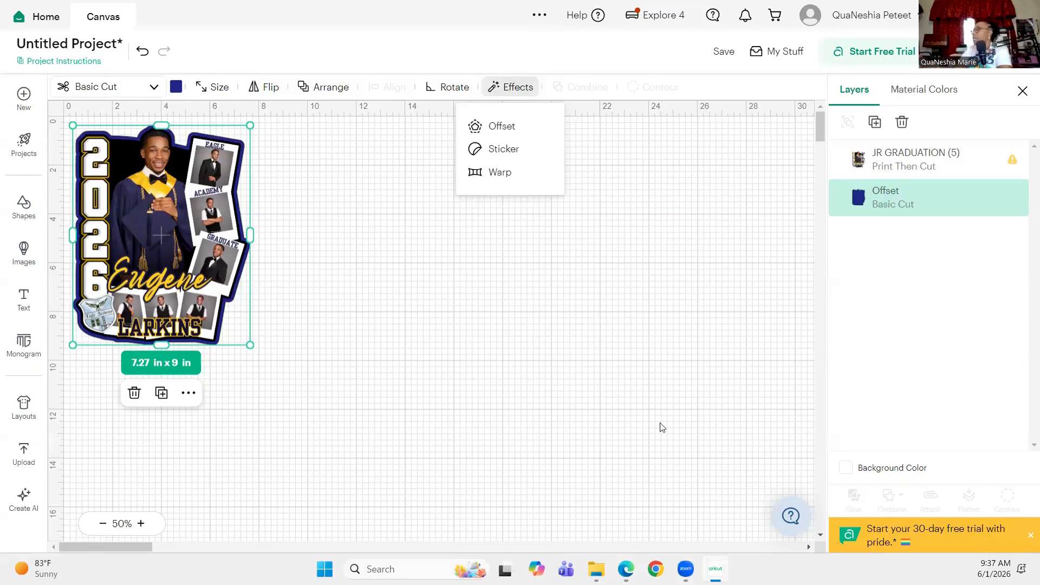
click(930, 155)
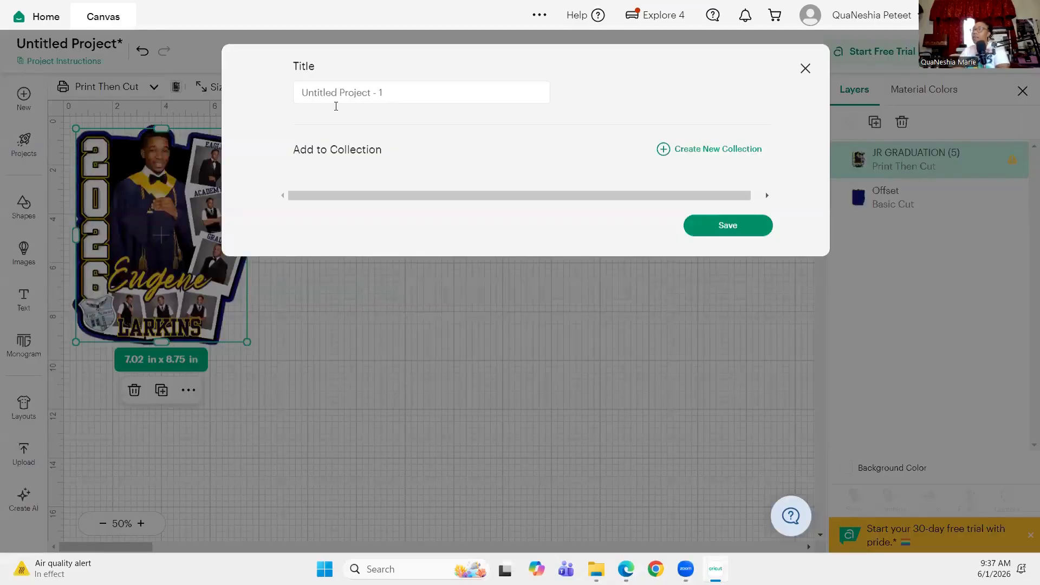
Title the project ELARKINS and save it
click(337, 103)
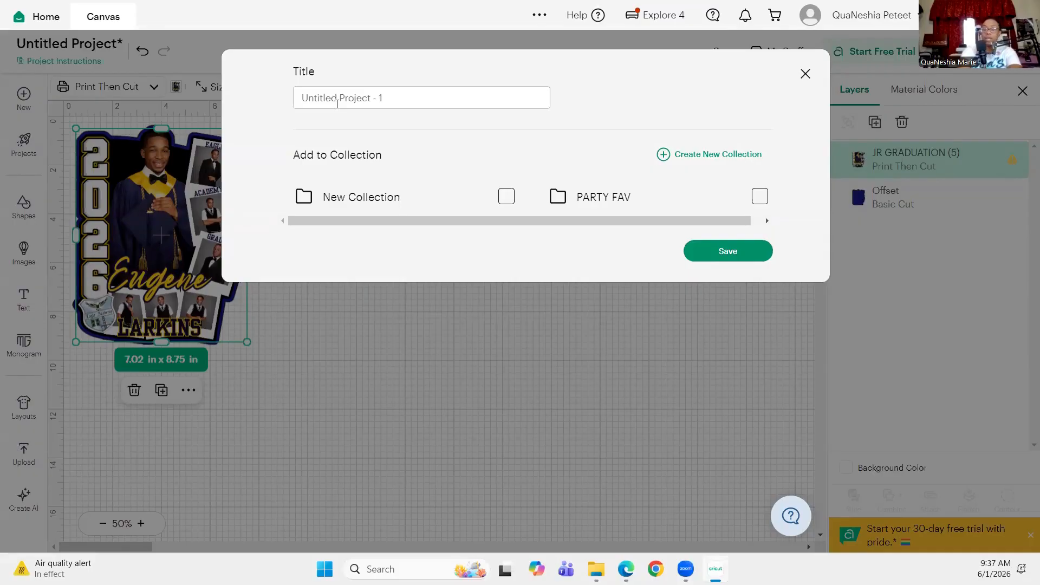
text(ELARKI)
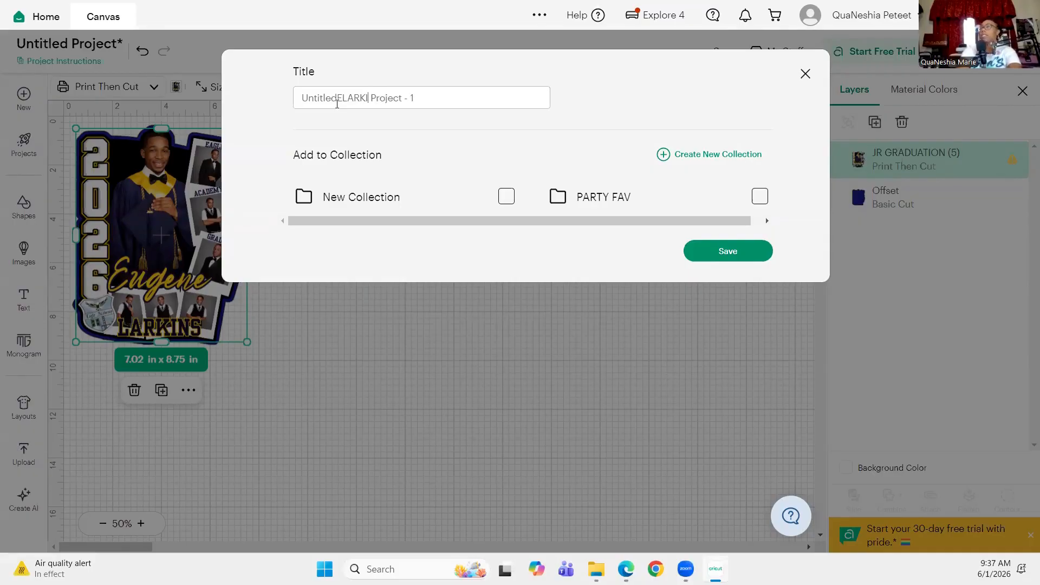
text(NN)
key(BackSpace)
key(BackSpace)
key(BackSpace)
key(BackSpace)
key(BackSpace)
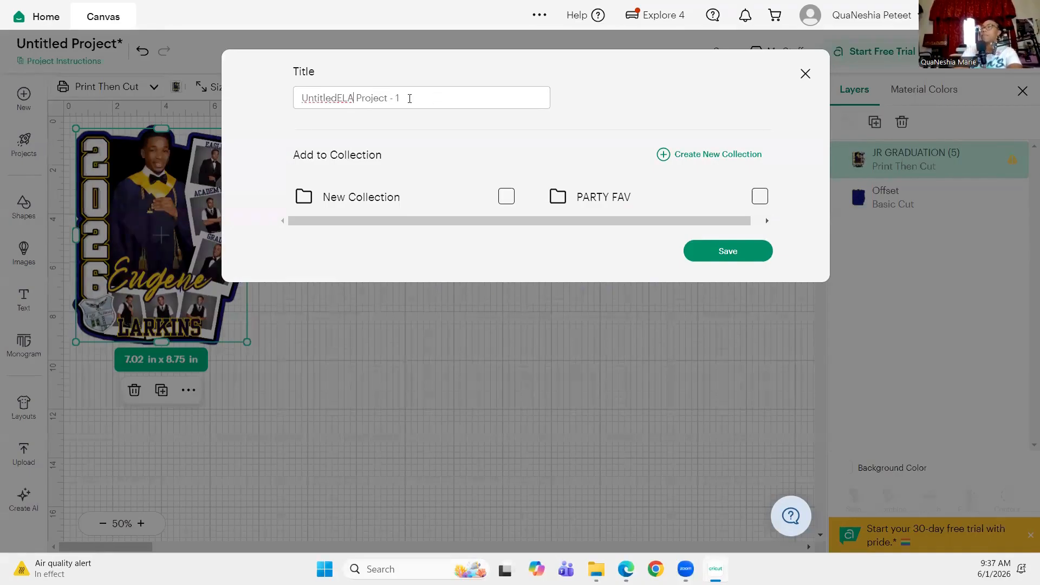
key(ctrl+a)
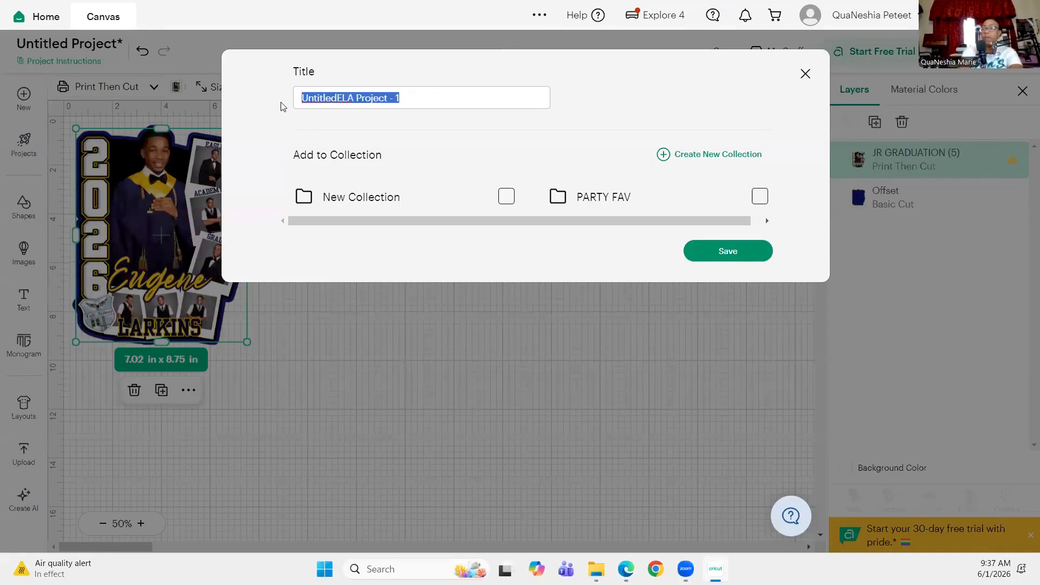
text(E)
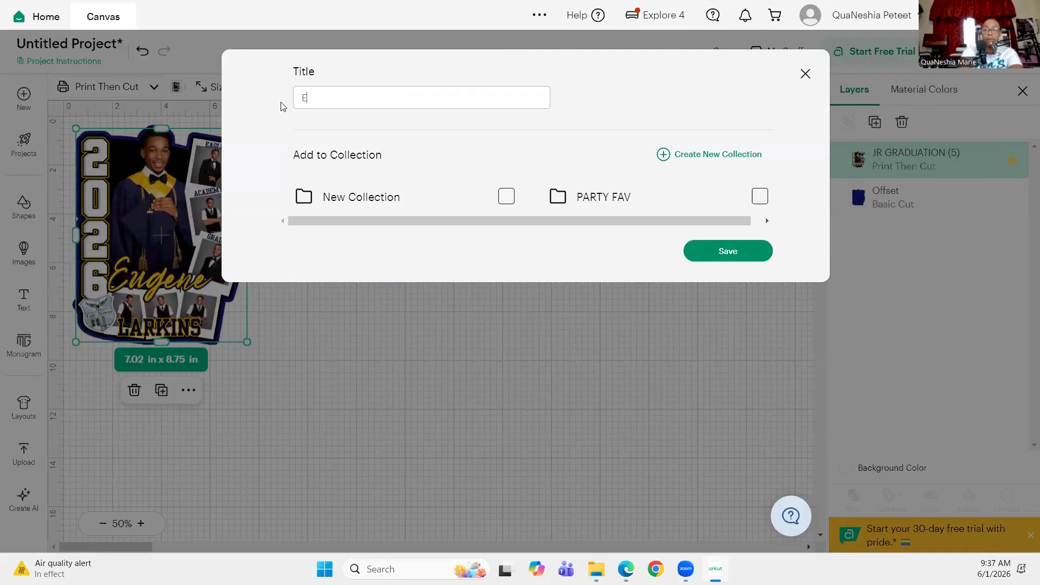
text(LARKI)
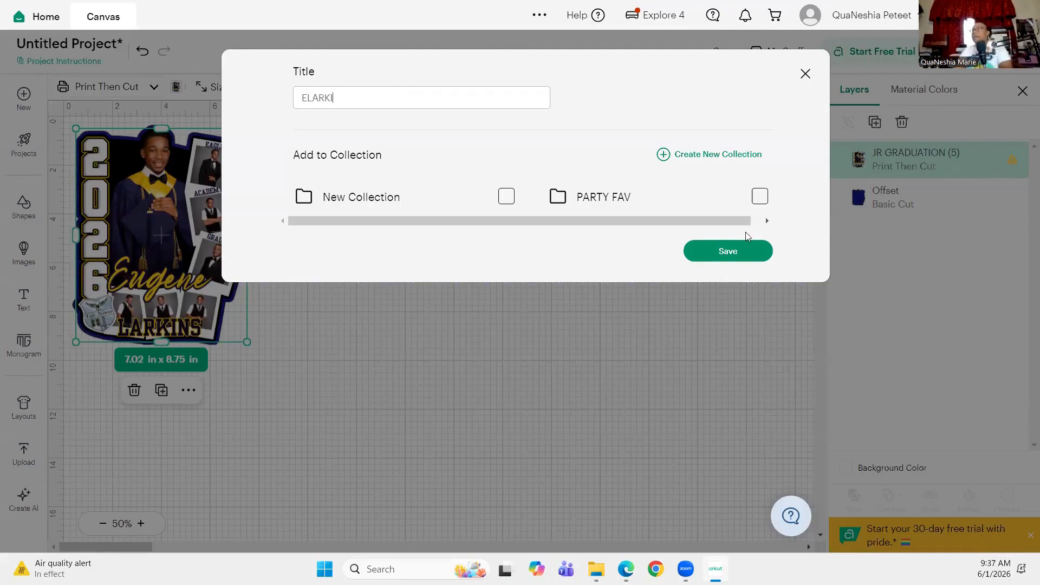
text(NS)
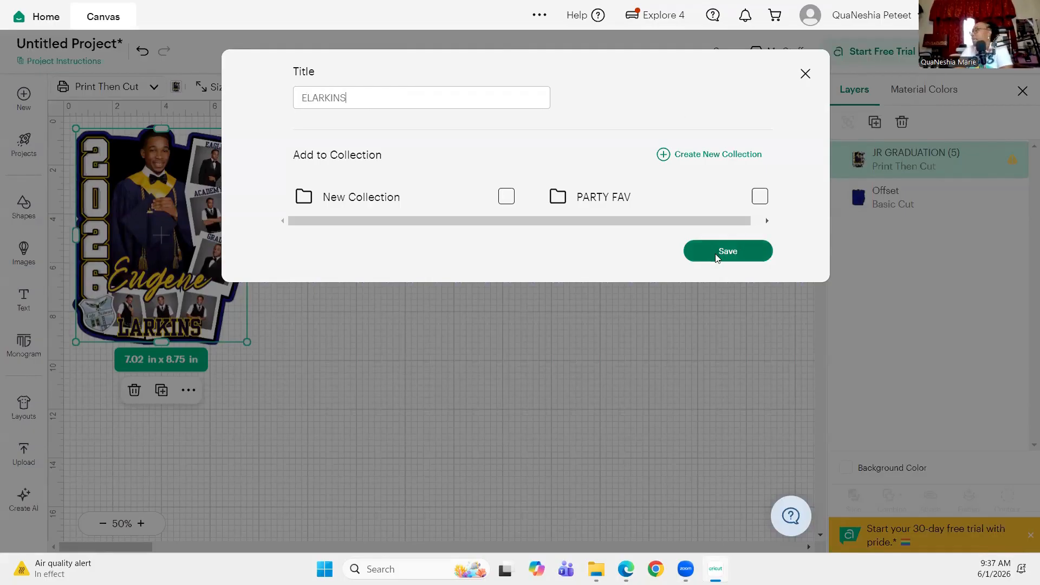
click(682, 261)
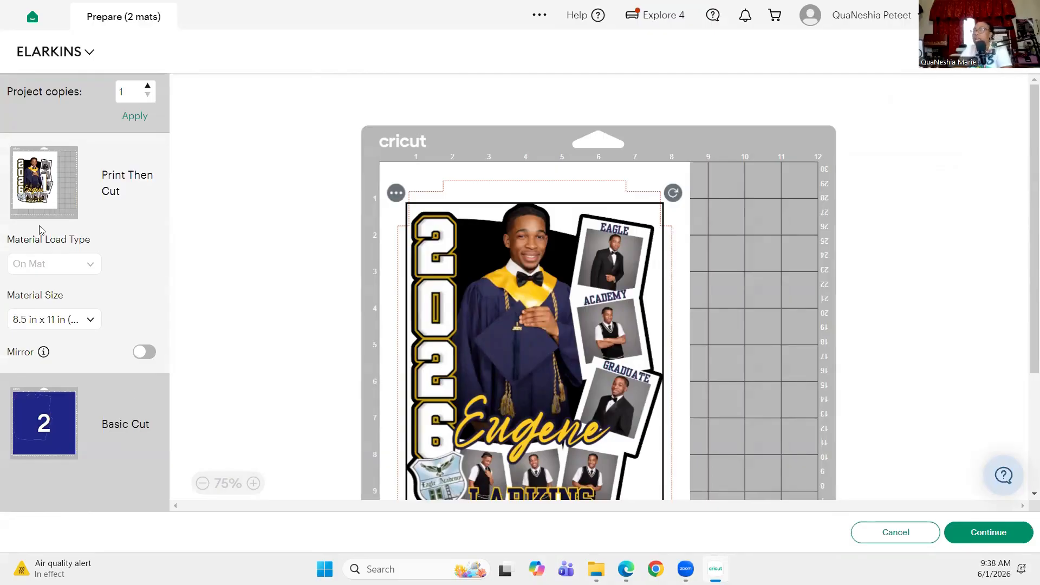
Review the Basic Cut and Print Then Cut mats, then continue to the Make steps
click(96, 439)
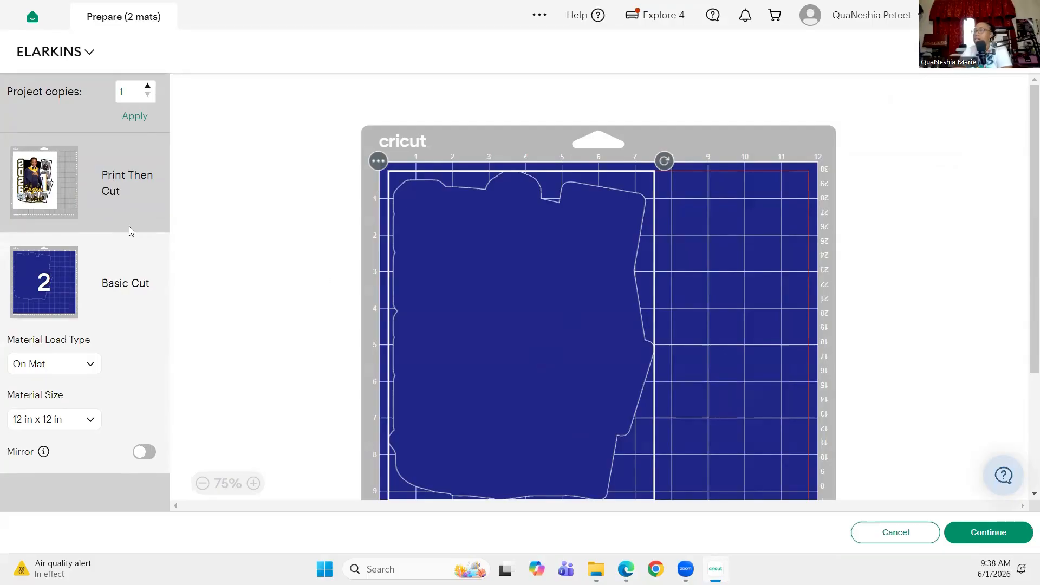
click(92, 184)
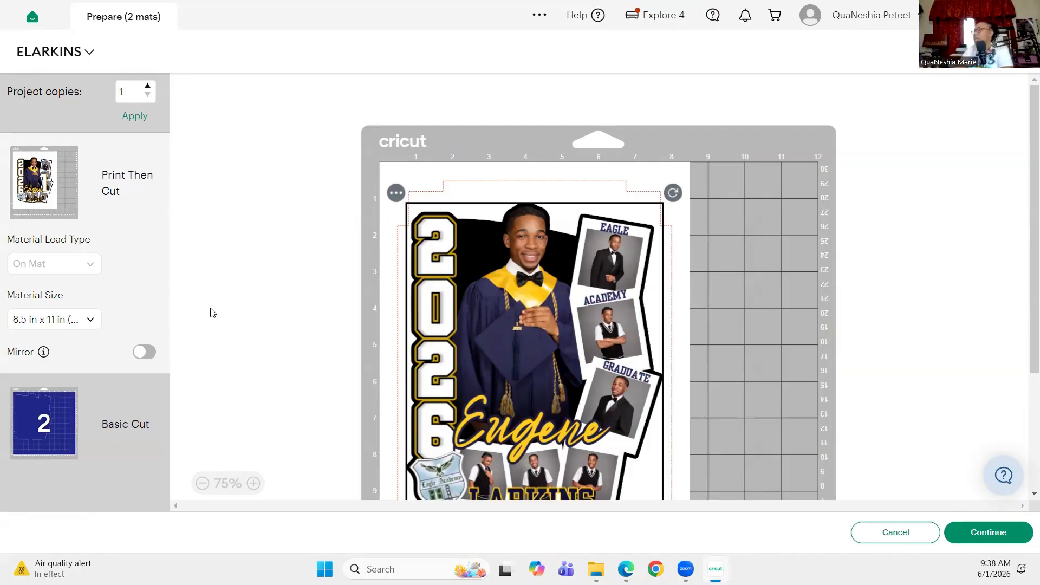
scroll(972, 442, down, 3)
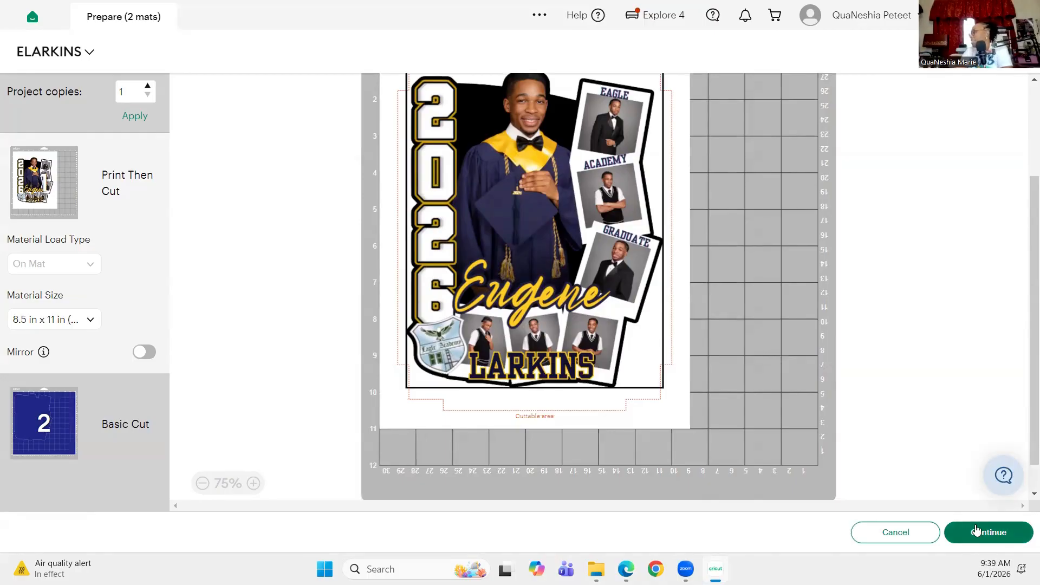
click(1007, 535)
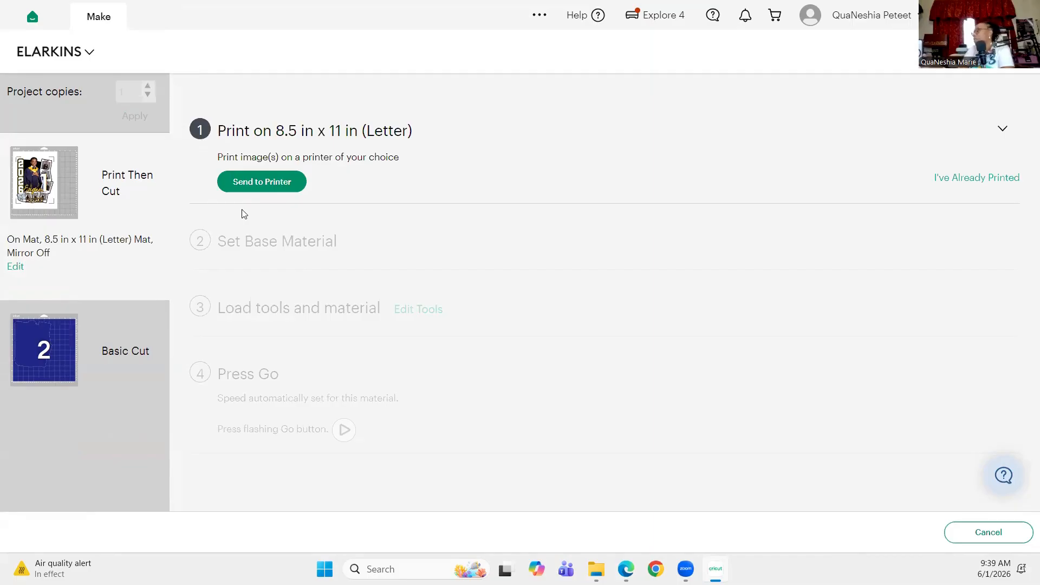
Send the design to the printer and accept the added sensor marks
click(262, 184)
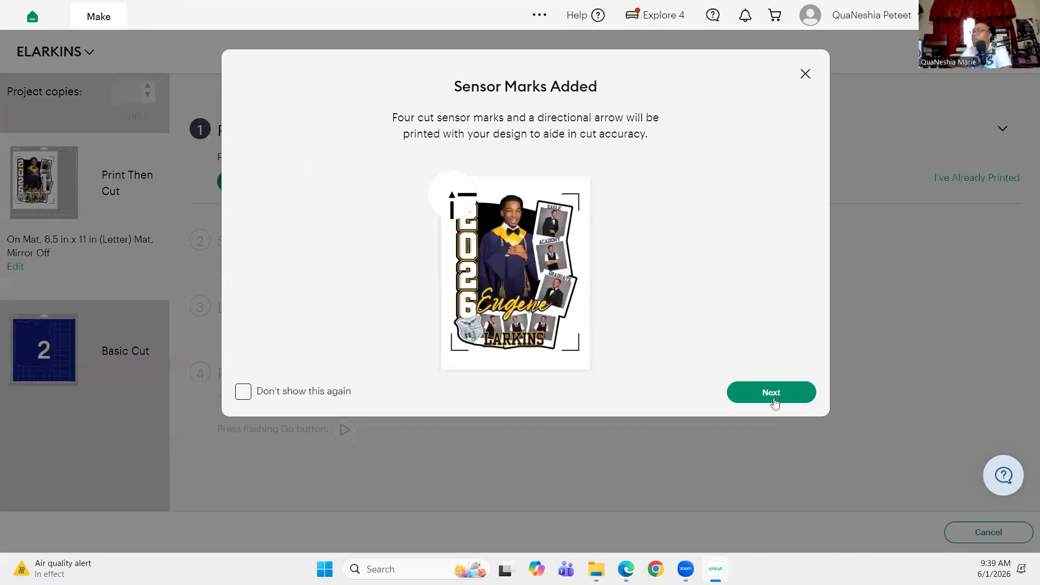
click(770, 397)
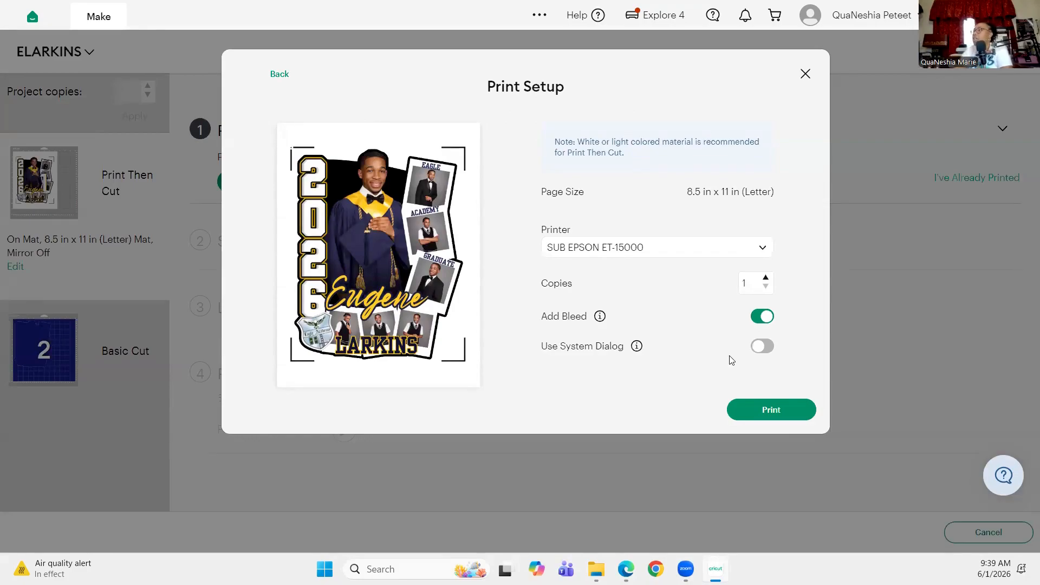
Print the design on the EPSON ET-2800 Series printer
click(763, 249)
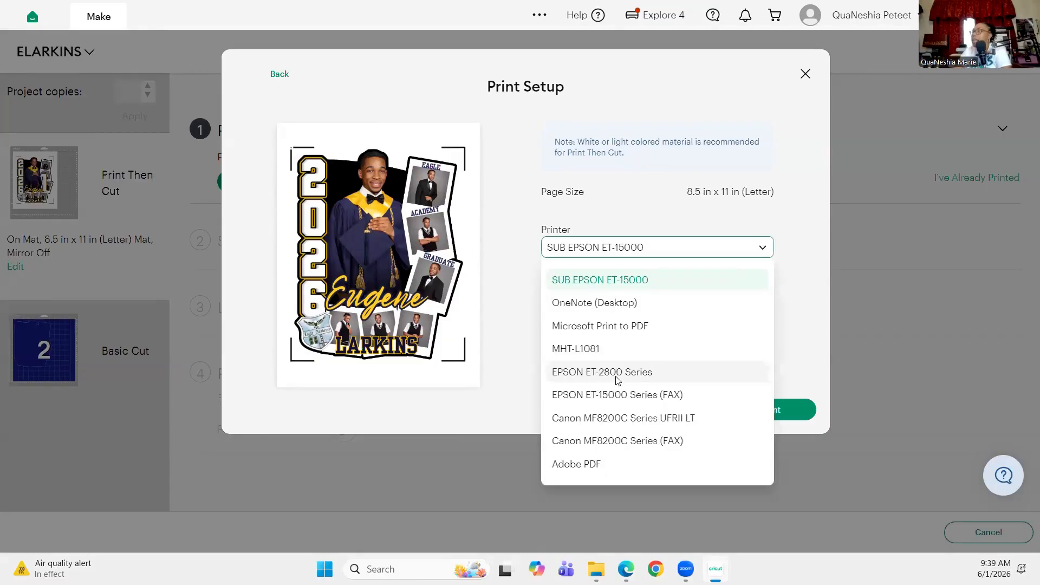
click(617, 374)
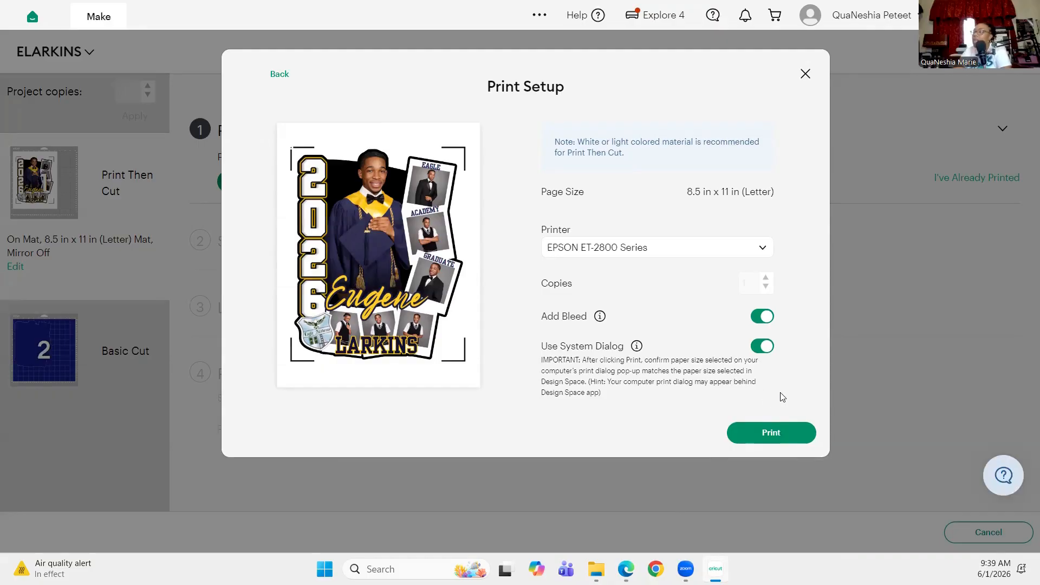
click(787, 440)
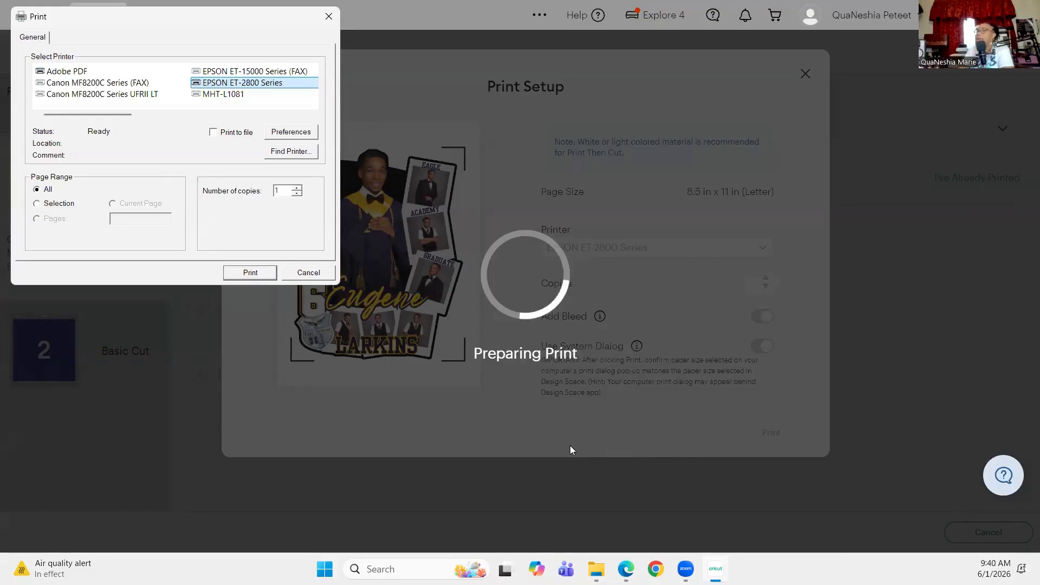
In Epson preferences, set paper type to Premium Photo Paper Glossy and quality to High
click(291, 133)
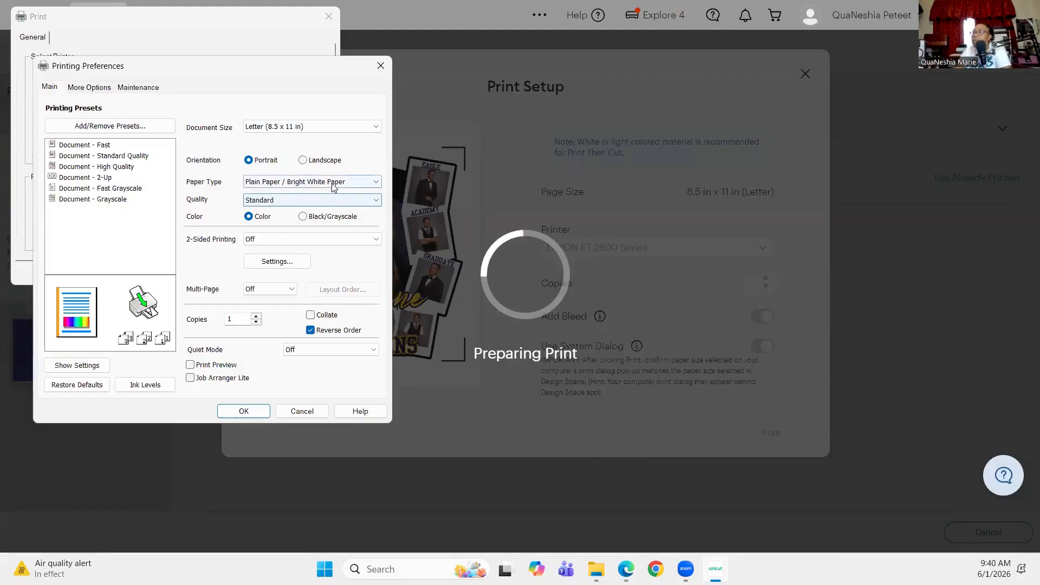
click(265, 182)
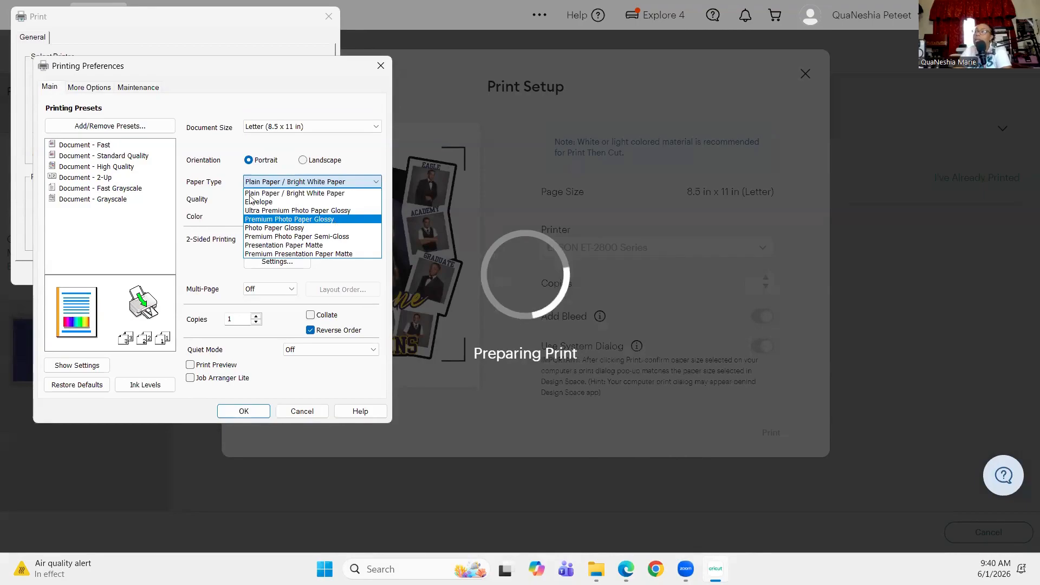
click(336, 220)
click(268, 200)
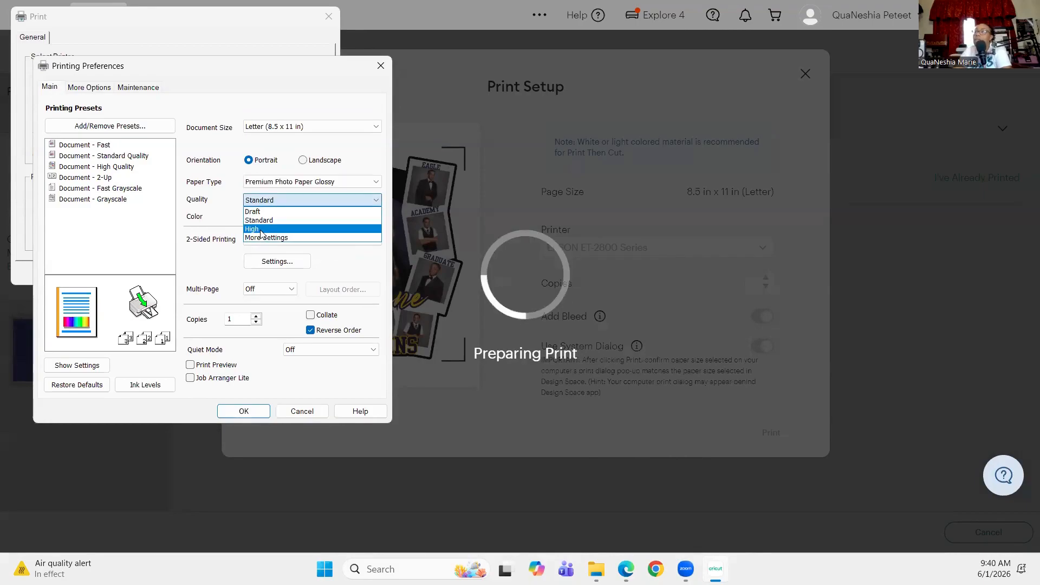
click(260, 229)
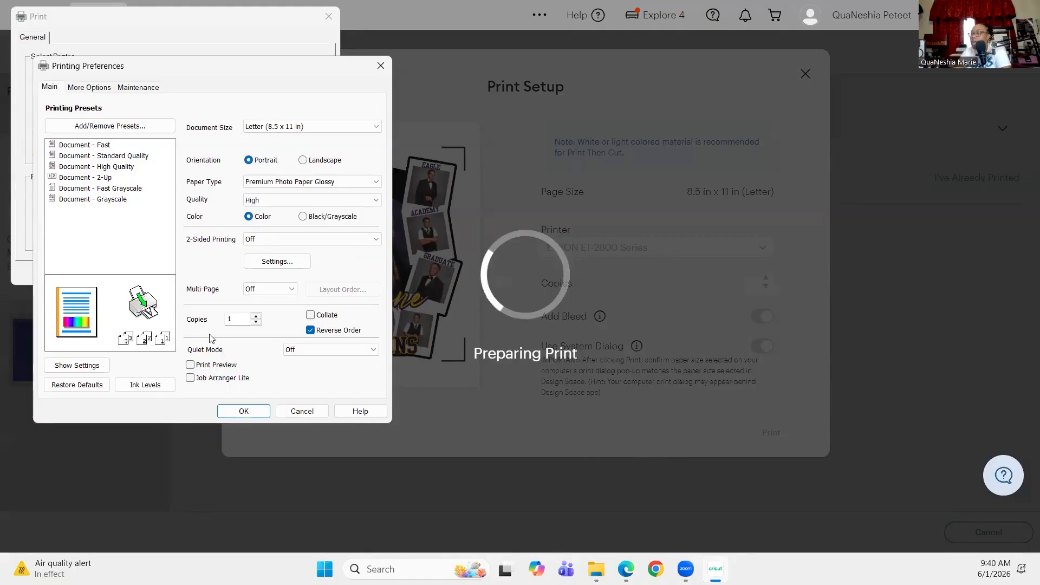
Raise the copy count to 10, glance at More Options, and return to the main settings
click(256, 317)
click(257, 317)
click(256, 317)
click(256, 317)
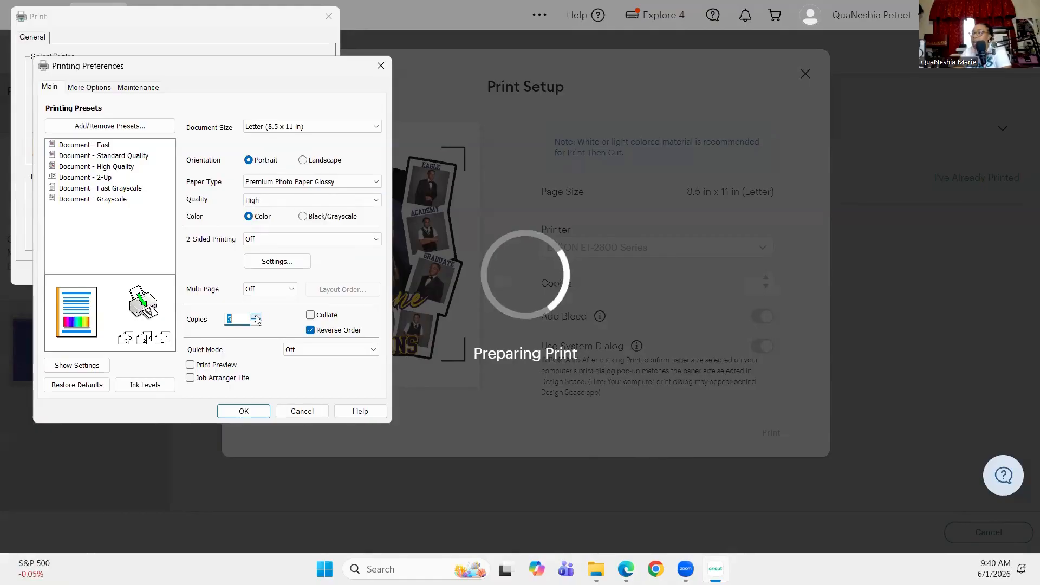
click(256, 317)
click(256, 317)
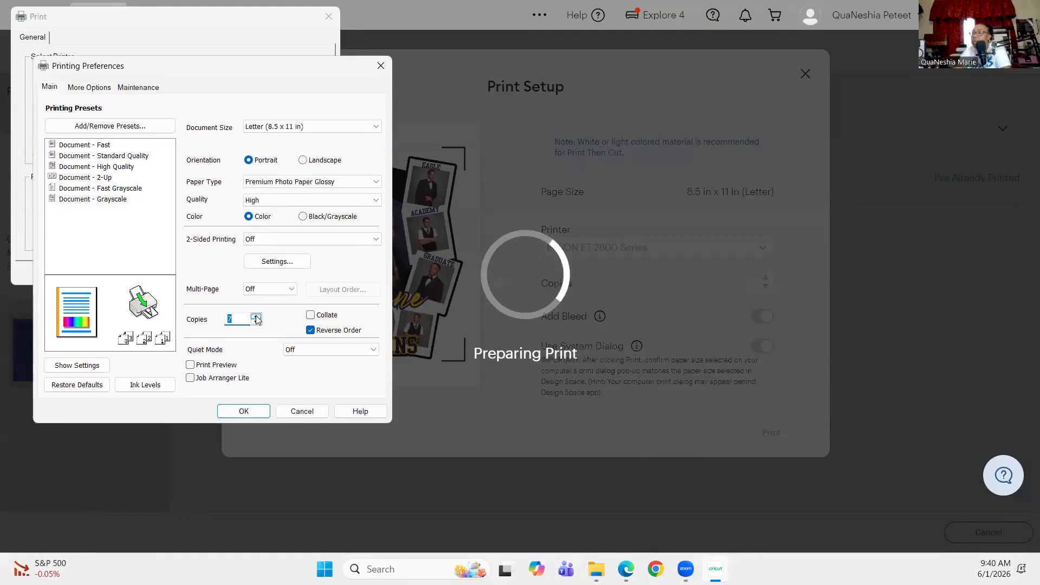
click(257, 317)
click(256, 317)
click(257, 317)
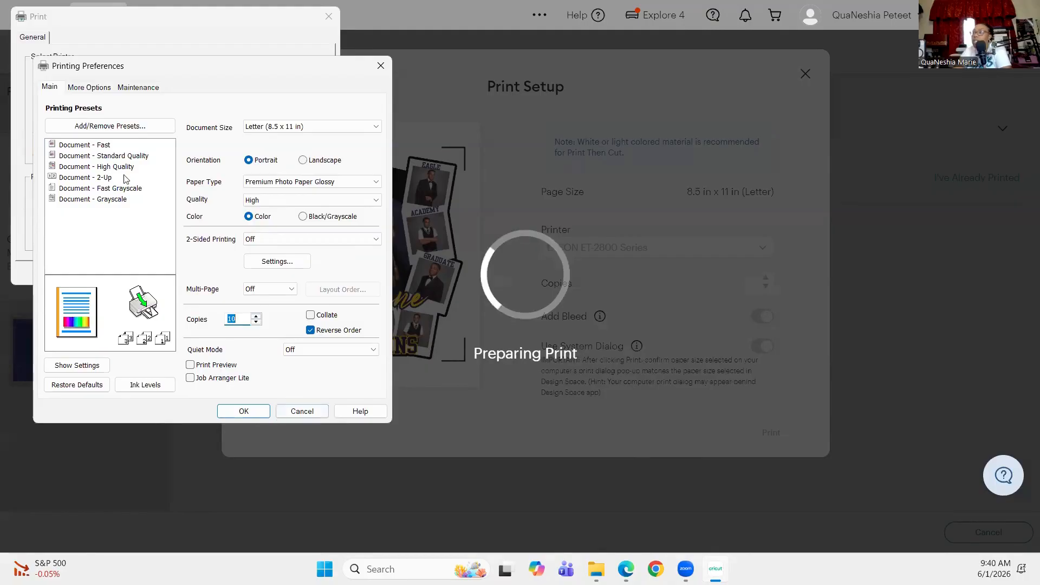
click(98, 90)
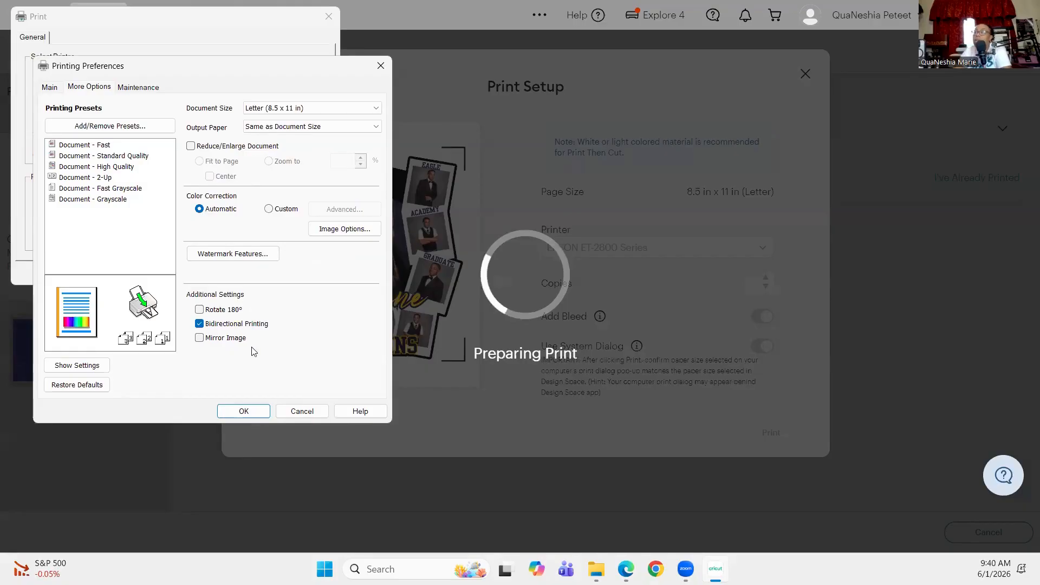
click(50, 87)
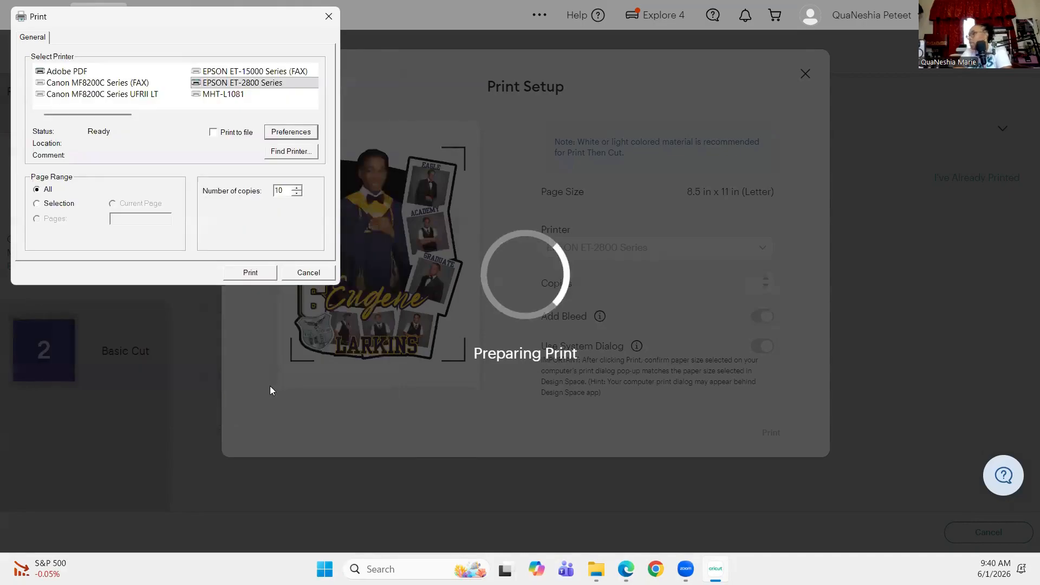
Print the graduation image from the Windows Print dialog and advance to print verification
click(246, 273)
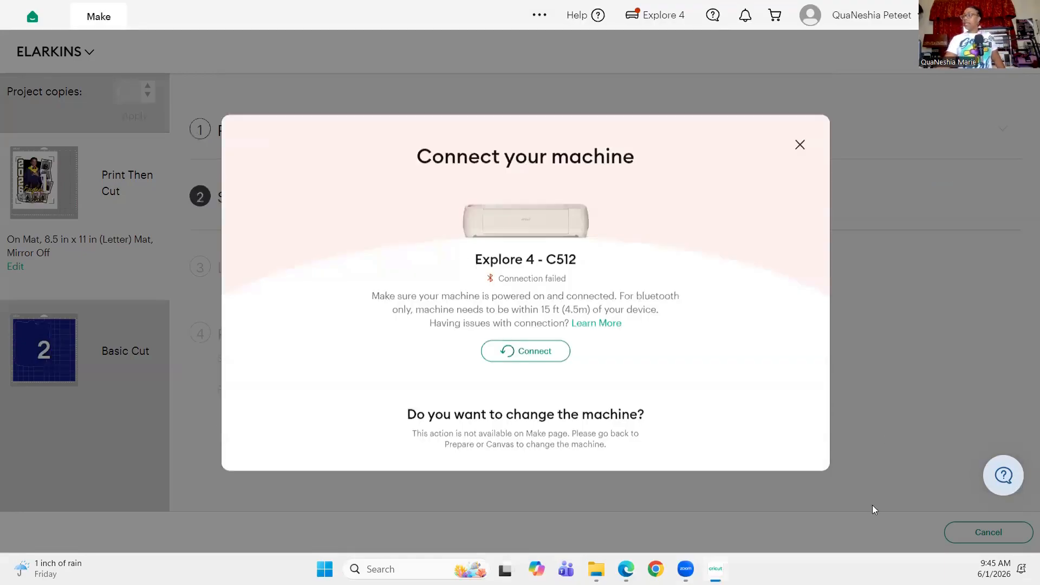
click(534, 357)
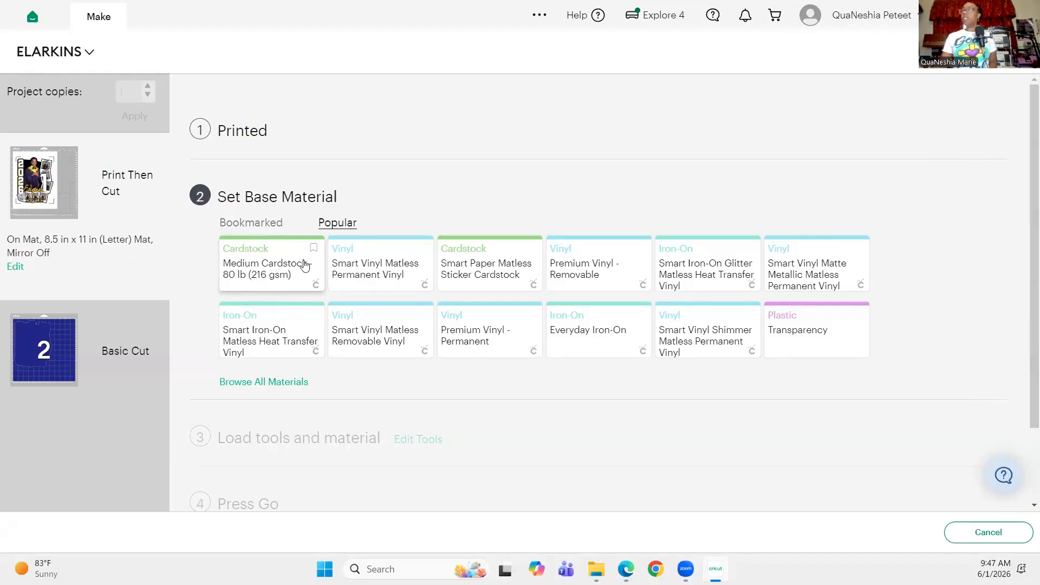
Choose Medium Cardstock - 80 lb (216 gsm) from Popular and view the pressure options
click(274, 278)
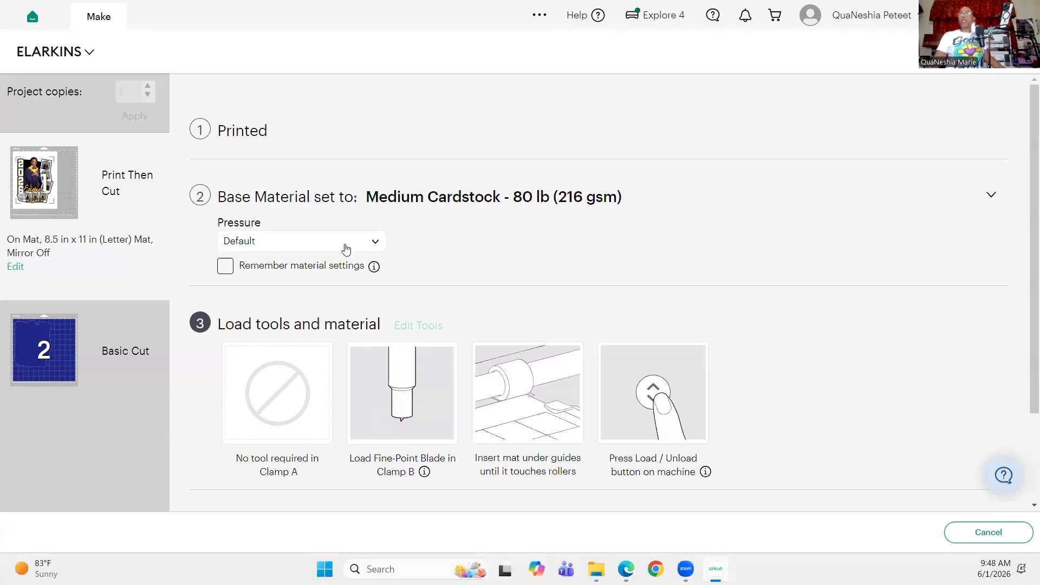
click(378, 245)
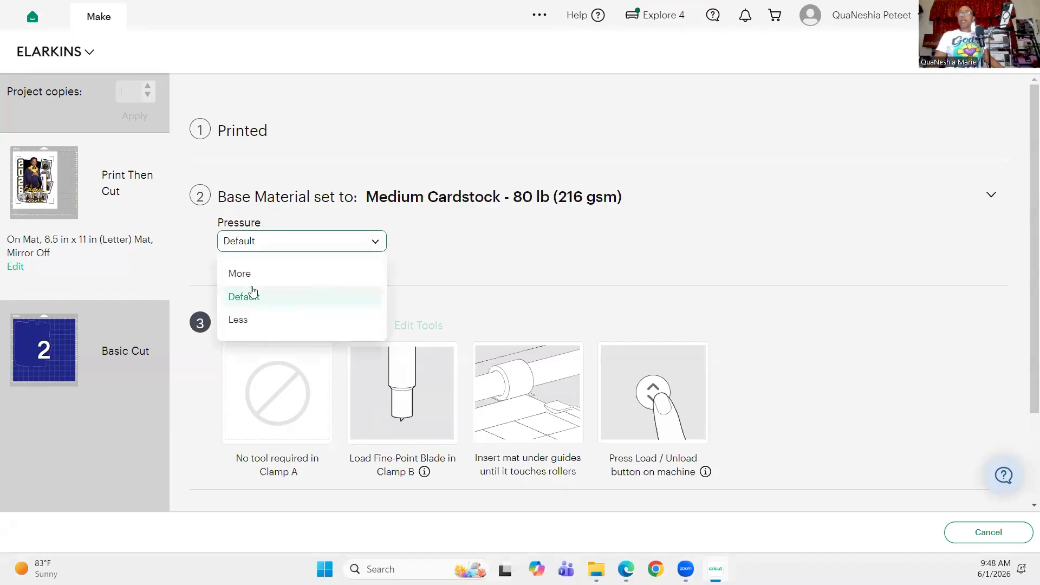
Keep the pressure at Default so the Print Then Cut mat gets cut
click(472, 255)
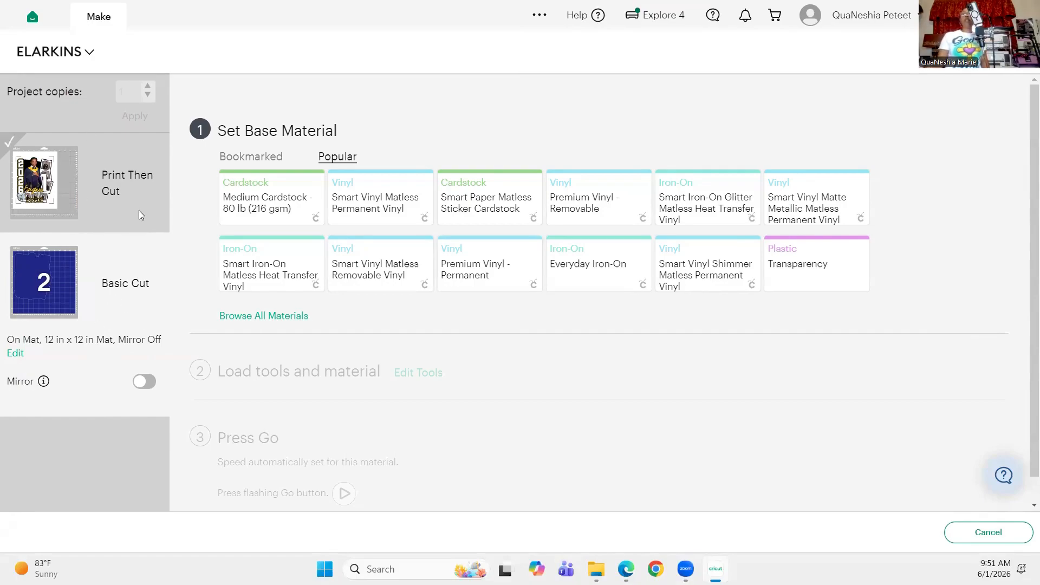
Review the Print Then Cut mat, then give the Basic Cut mat Medium Cardstock - 80 lb
click(98, 183)
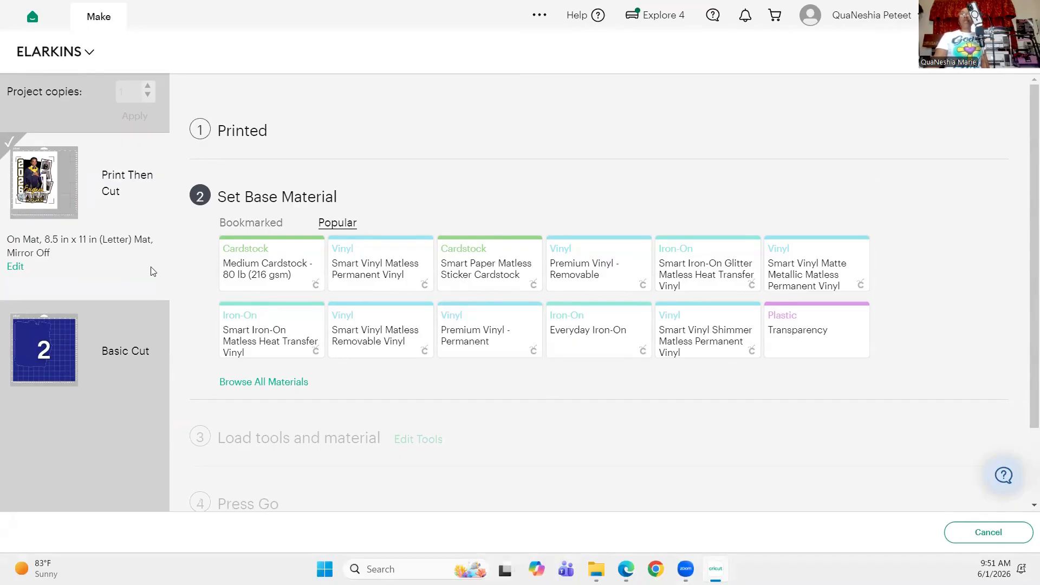
click(136, 317)
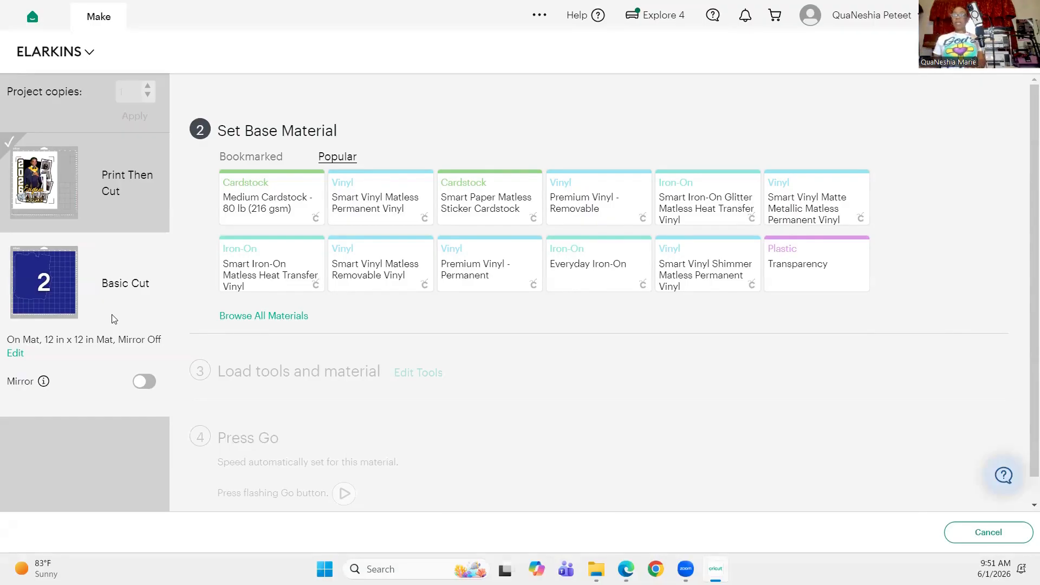
click(281, 215)
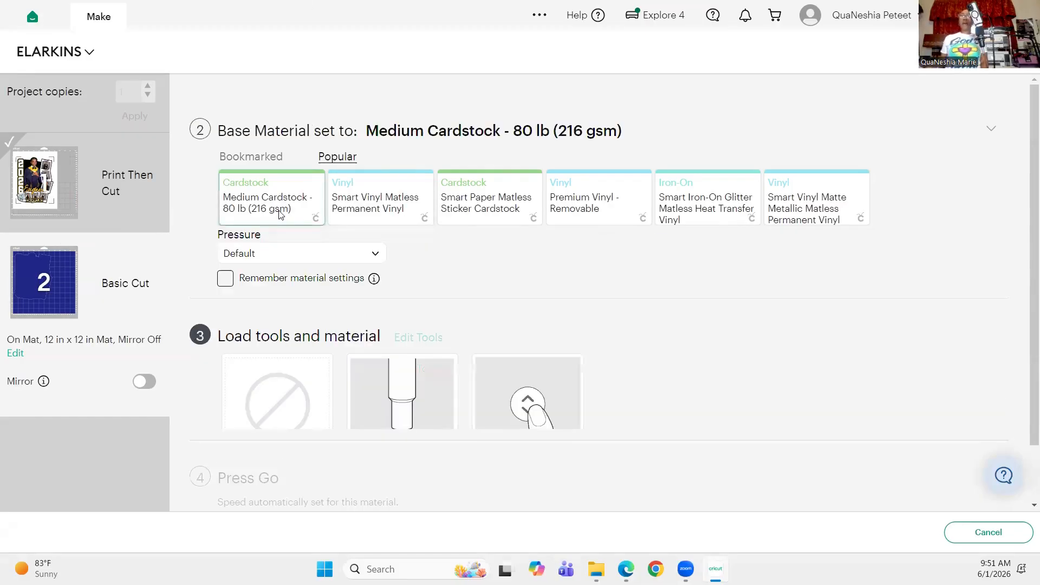
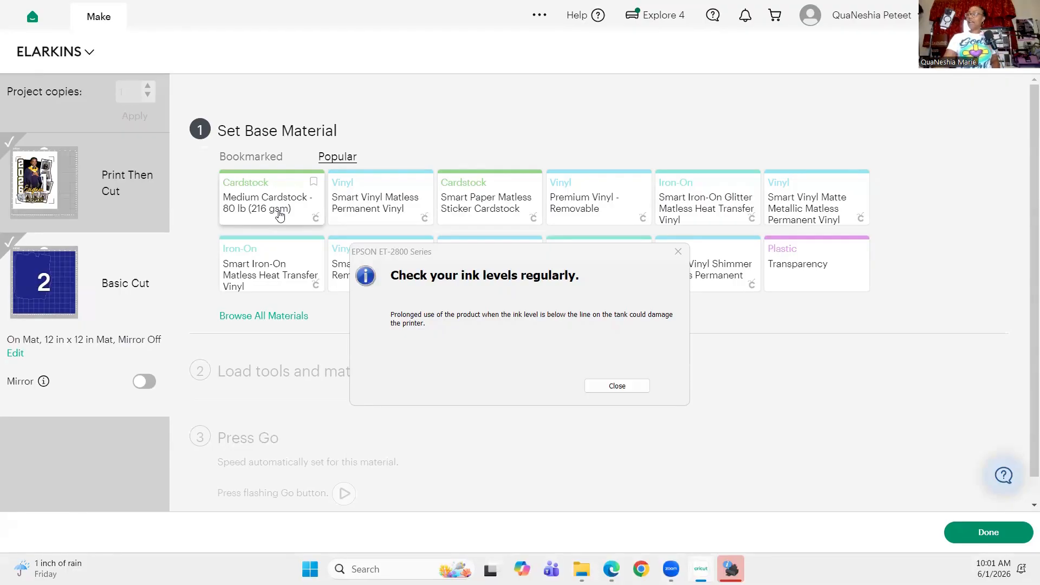
Close the EPSON printer's ink-level reminder in Cricut Design Space
click(617, 385)
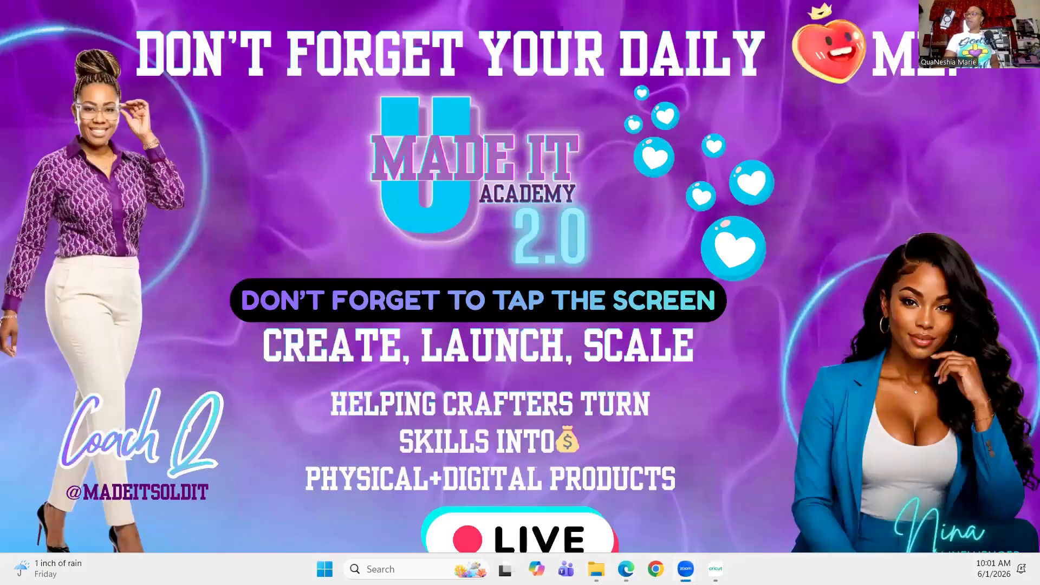
Switch to Edge and show the Coach Q & U Made It Academy TikTok profile
click(626, 569)
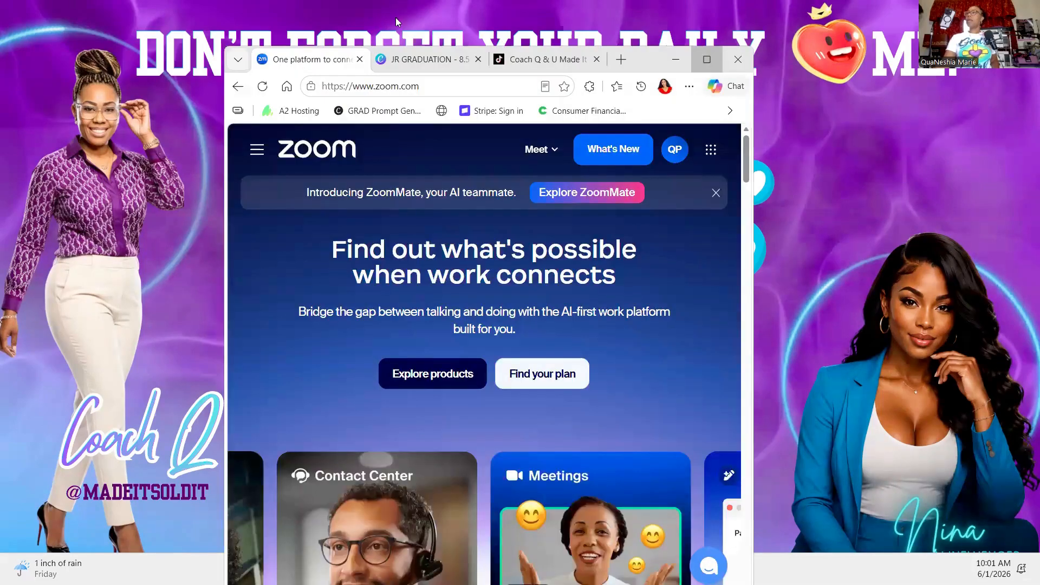
click(396, 22)
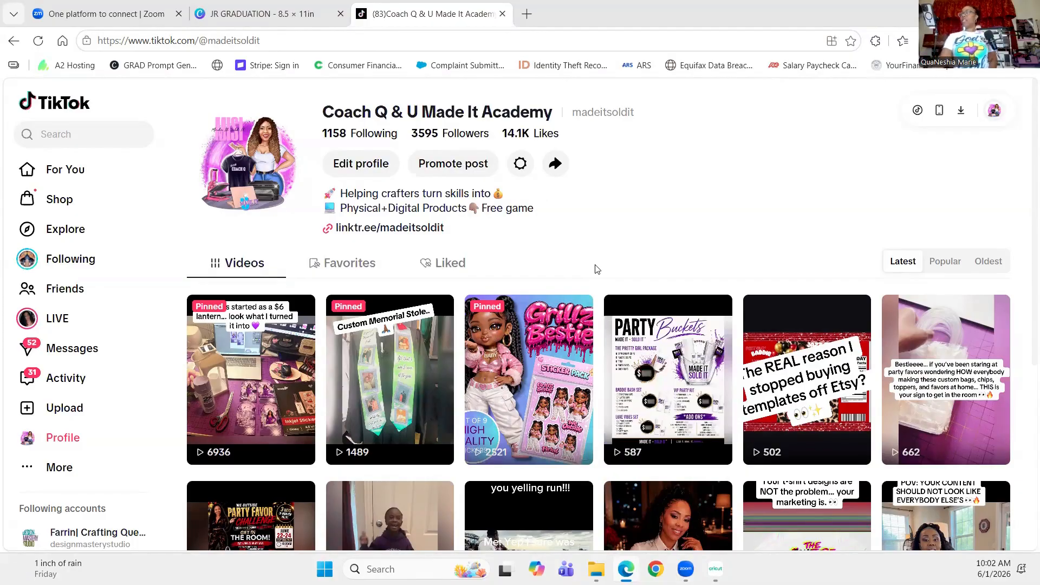
Follow the bio's Linktree link to the VIP 3 Day We Outside Party Favor Challenge
click(392, 233)
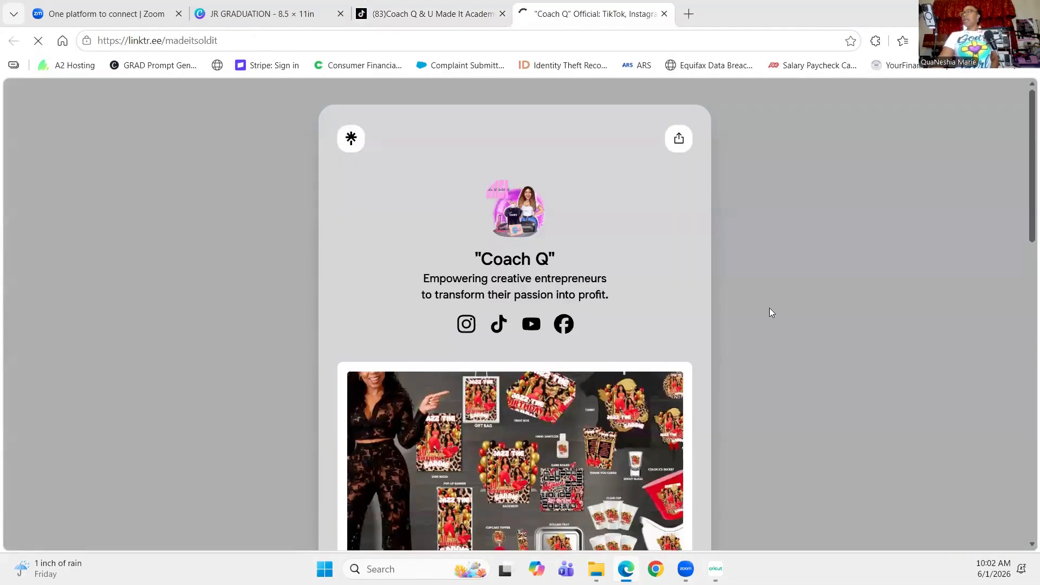
scroll(772, 313, down, 2)
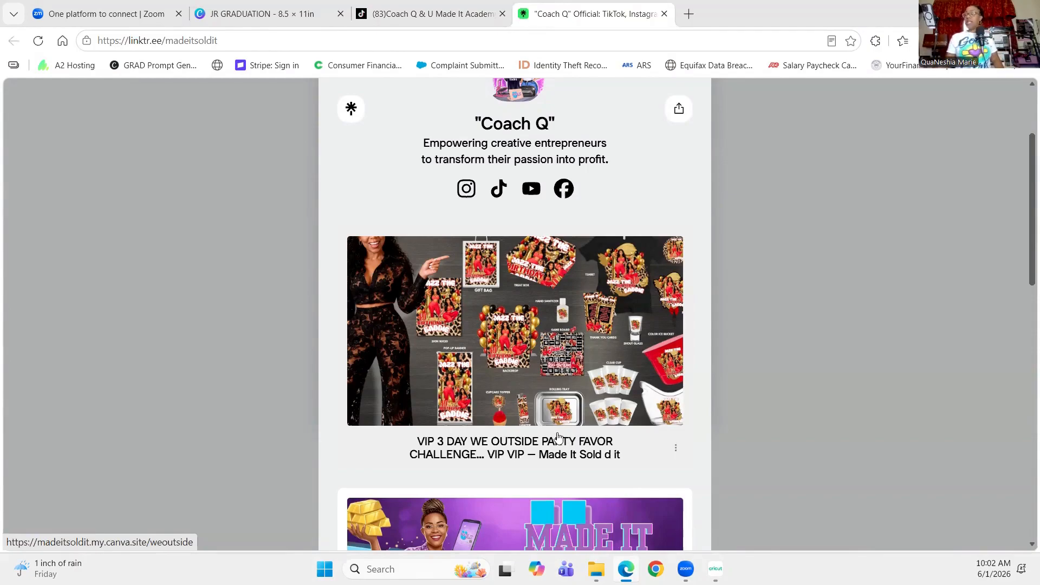
click(558, 436)
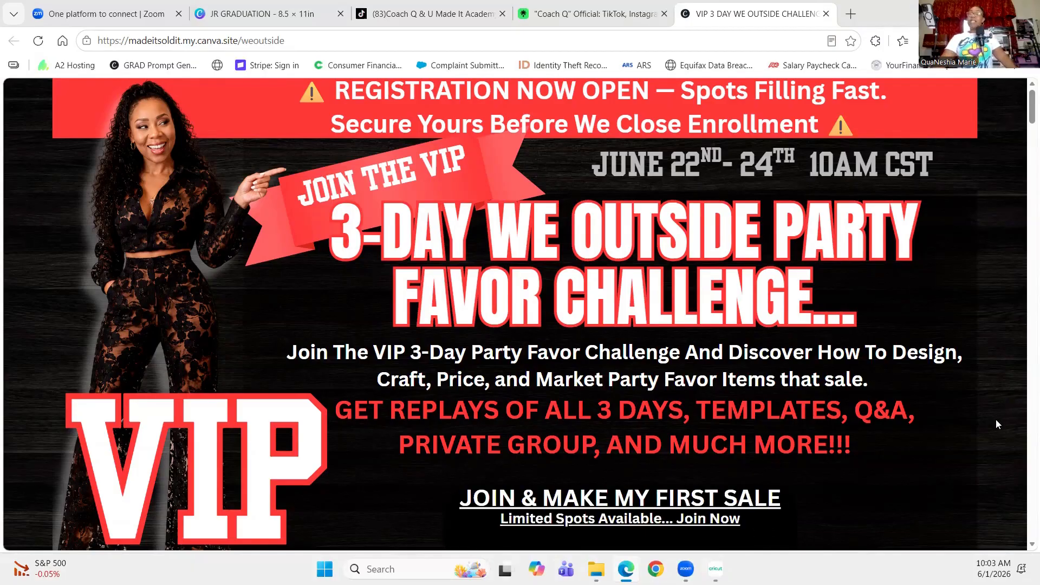
Scroll the weoutside challenge page down to the 40th-birthday party-favor product collage
scroll(1024, 409, down, 1)
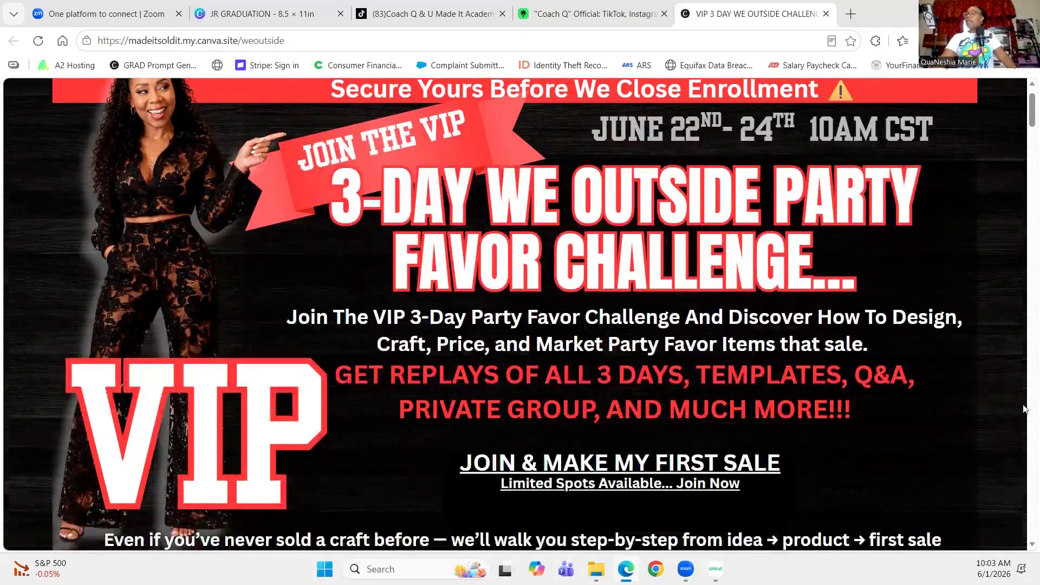
scroll(1025, 409, down, 5)
scroll(1025, 409, down, 1)
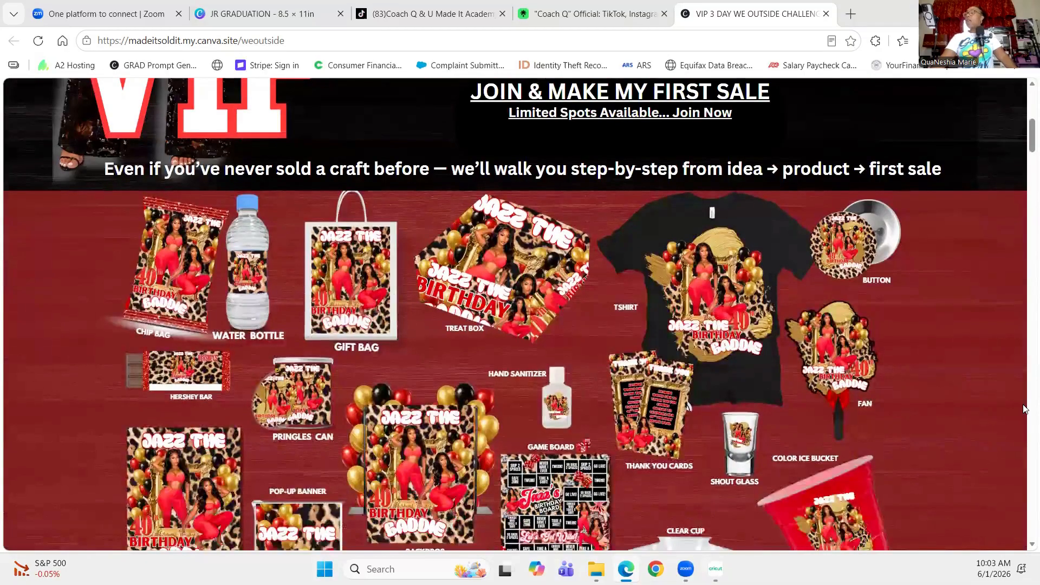
scroll(1024, 409, down, 1)
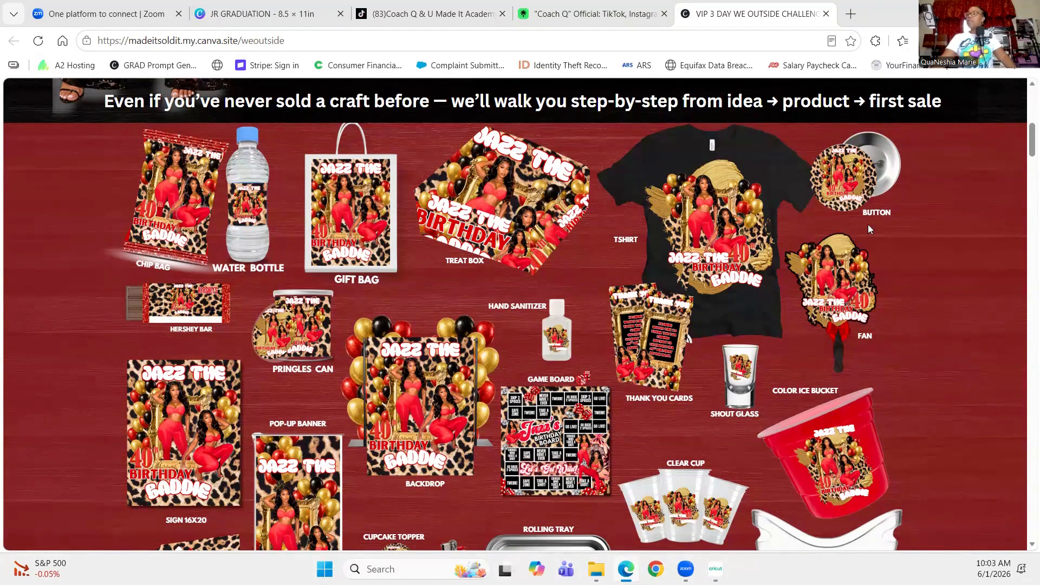
scroll(454, 410, down, 1)
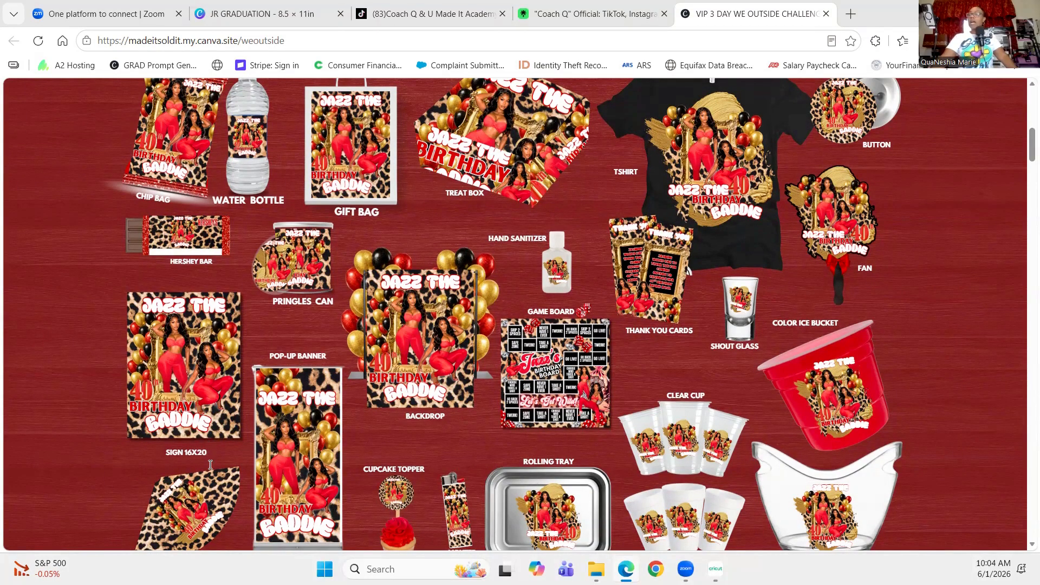
scroll(202, 480, down, 1)
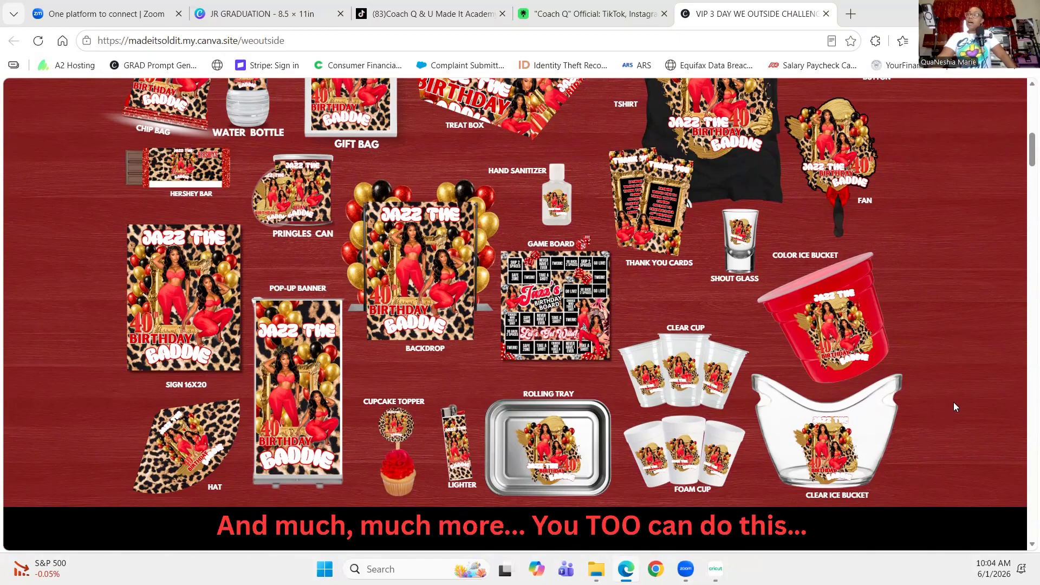
Scroll from the top through Day 1, Day 2 and Day 3 to the JOIN & MAKE MY FIRST SALE offer
scroll(947, 411, up, 8)
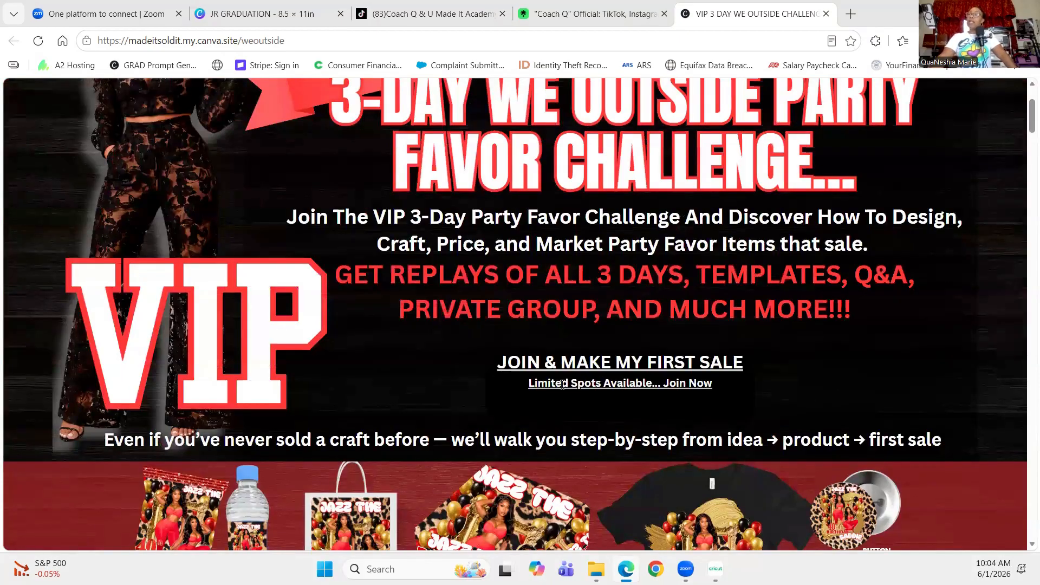
scroll(756, 396, up, 3)
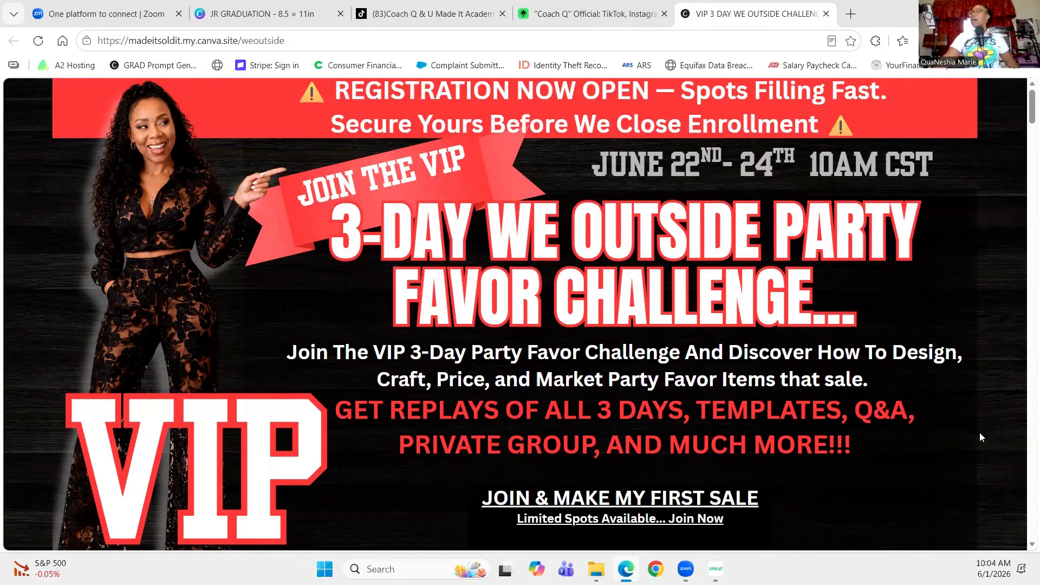
scroll(982, 437, down, 5)
scroll(982, 437, down, 5)
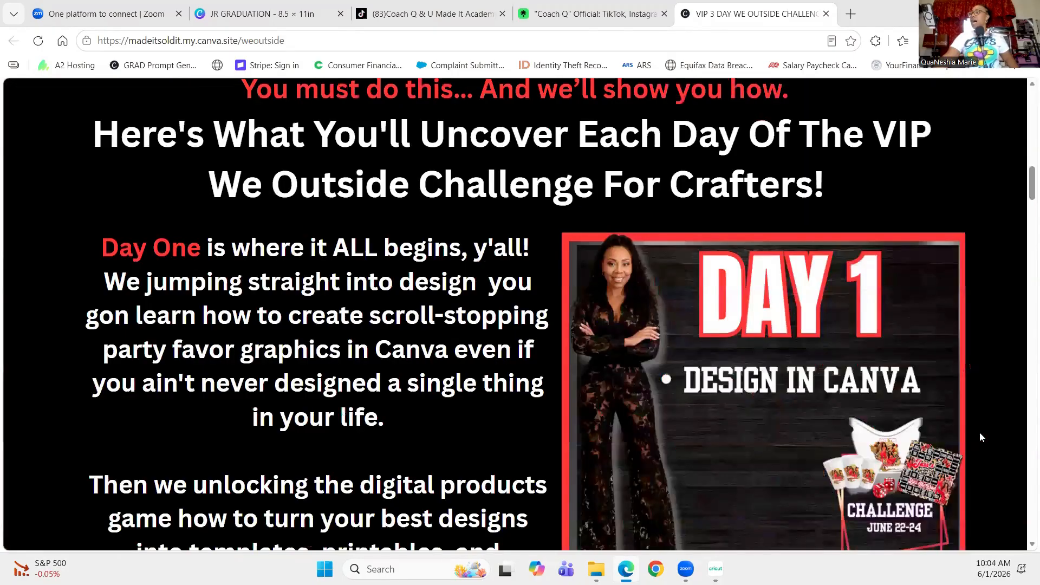
scroll(1000, 441, down, 4)
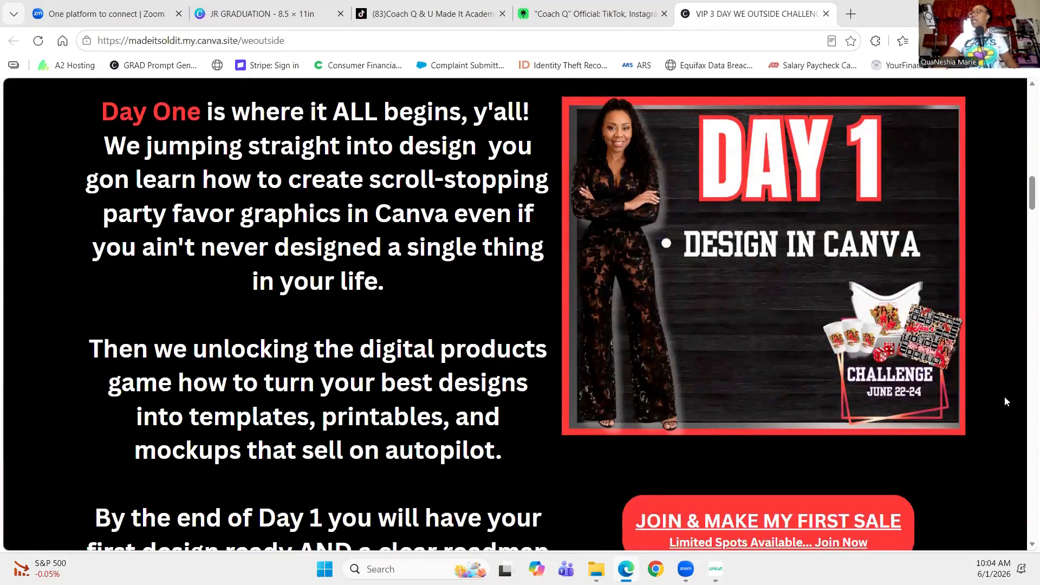
scroll(1005, 397, down, 7)
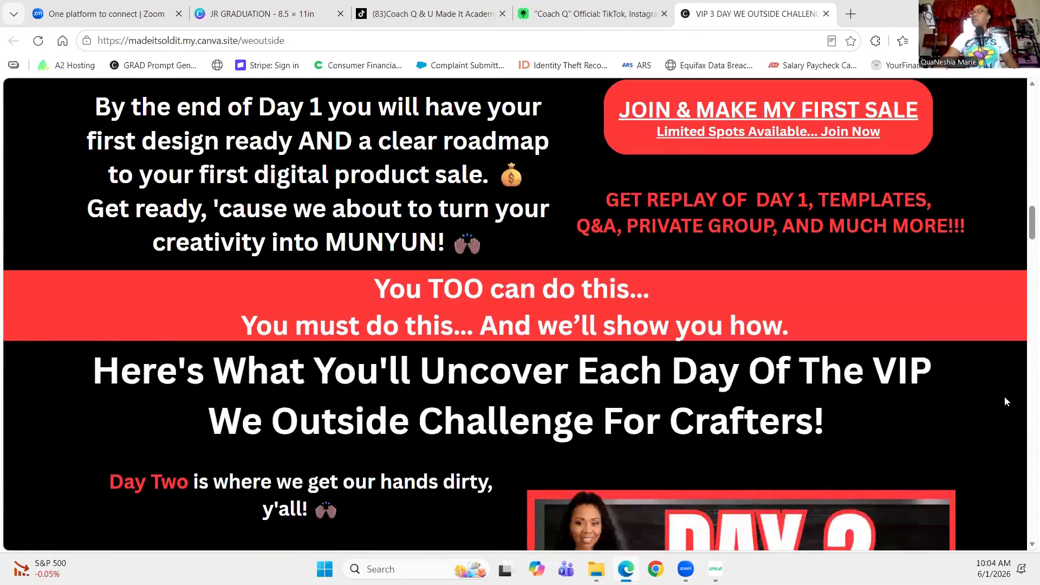
scroll(982, 392, down, 6)
scroll(984, 404, down, 1)
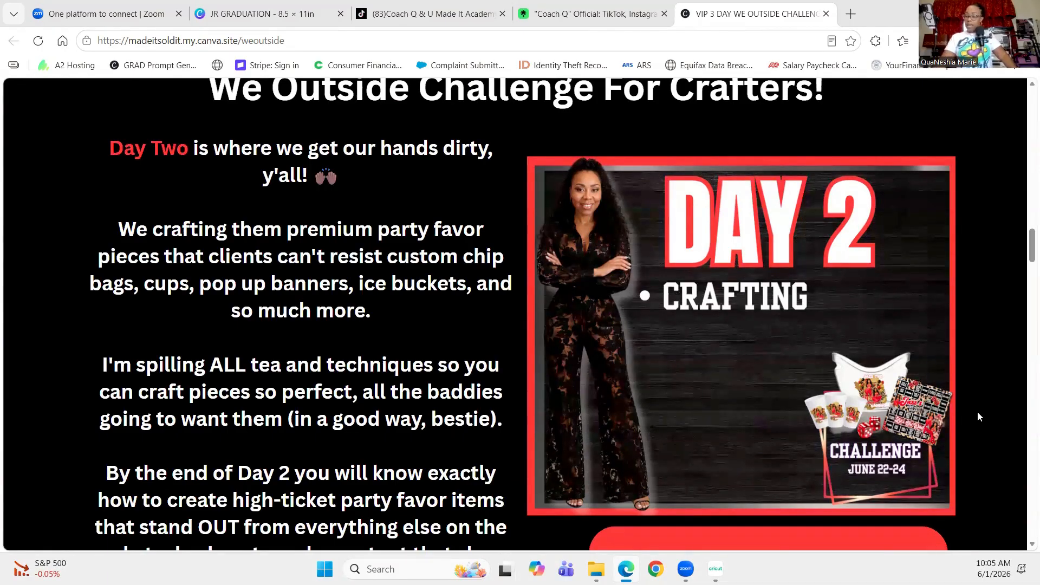
scroll(978, 416, down, 7)
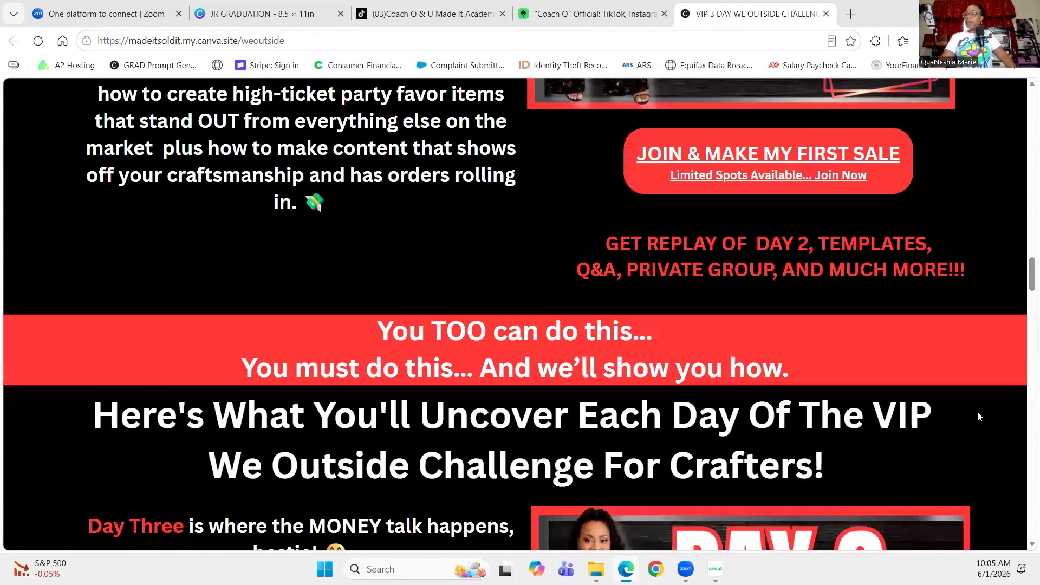
scroll(978, 416, down, 5)
scroll(979, 416, down, 1)
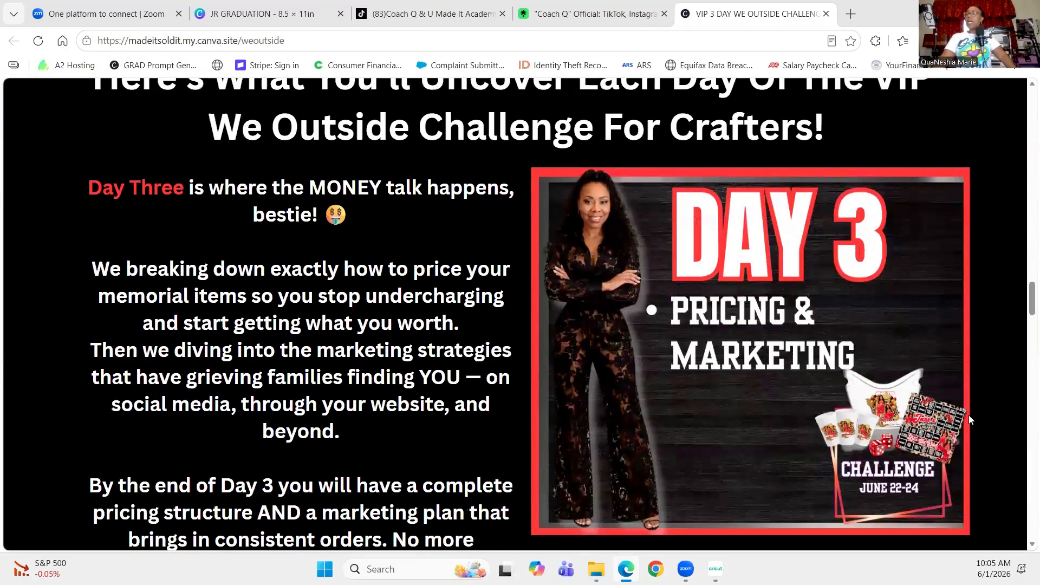
scroll(969, 415, down, 1)
scroll(969, 417, down, 4)
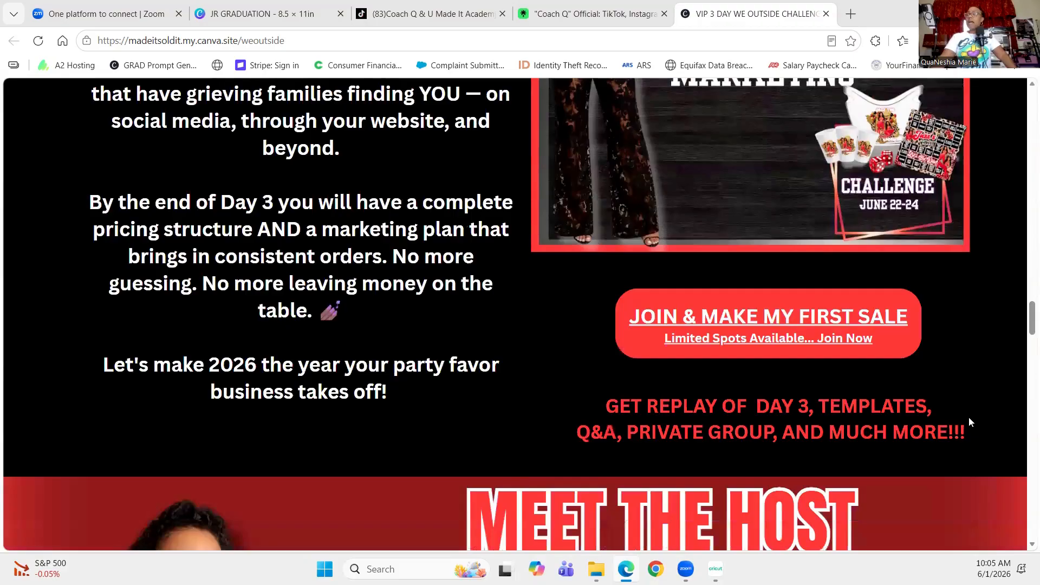
scroll(969, 417, up, 1)
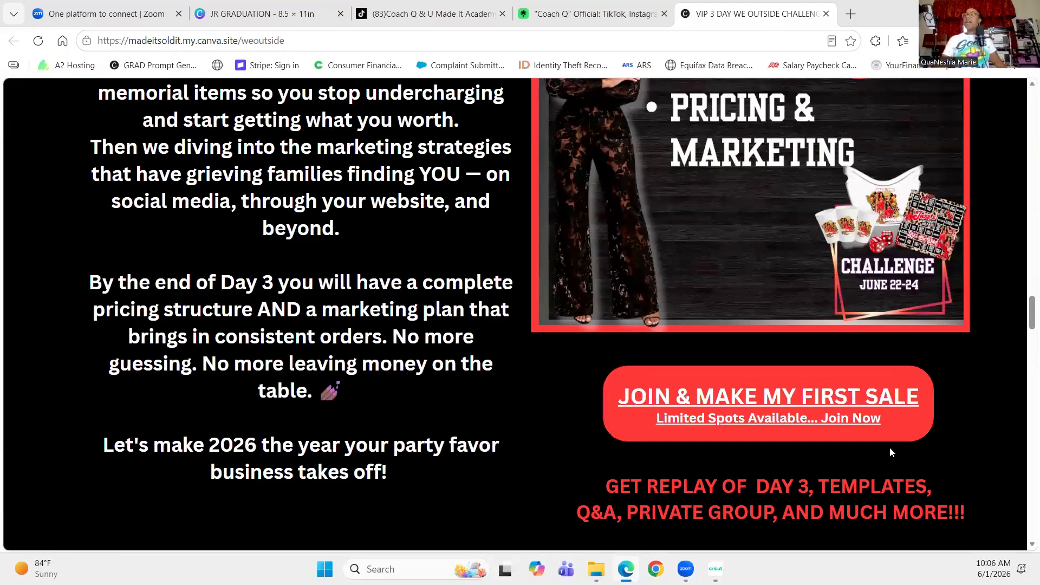
scroll(952, 498, up, 2)
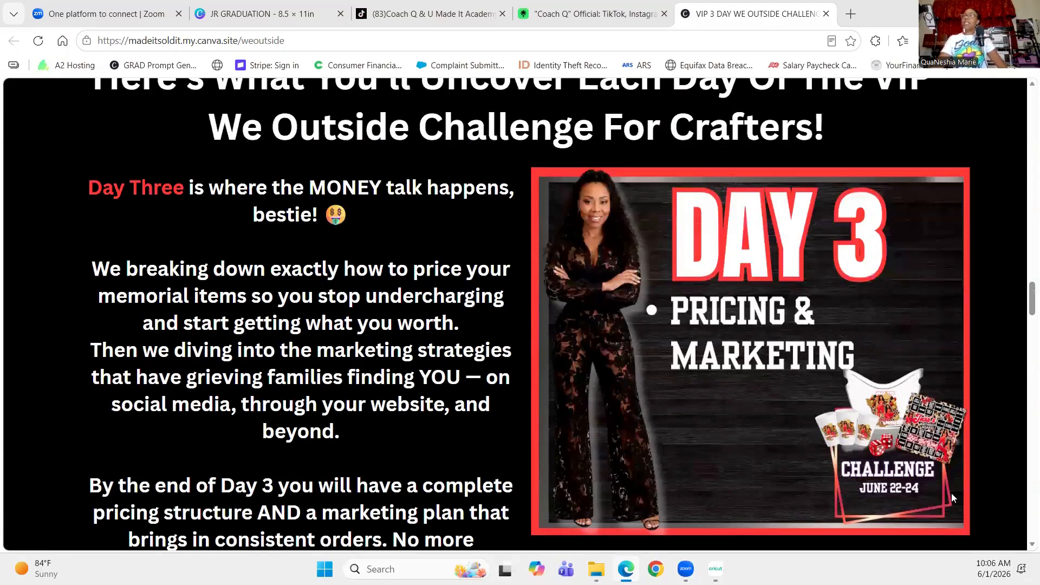
scroll(952, 497, up, 4)
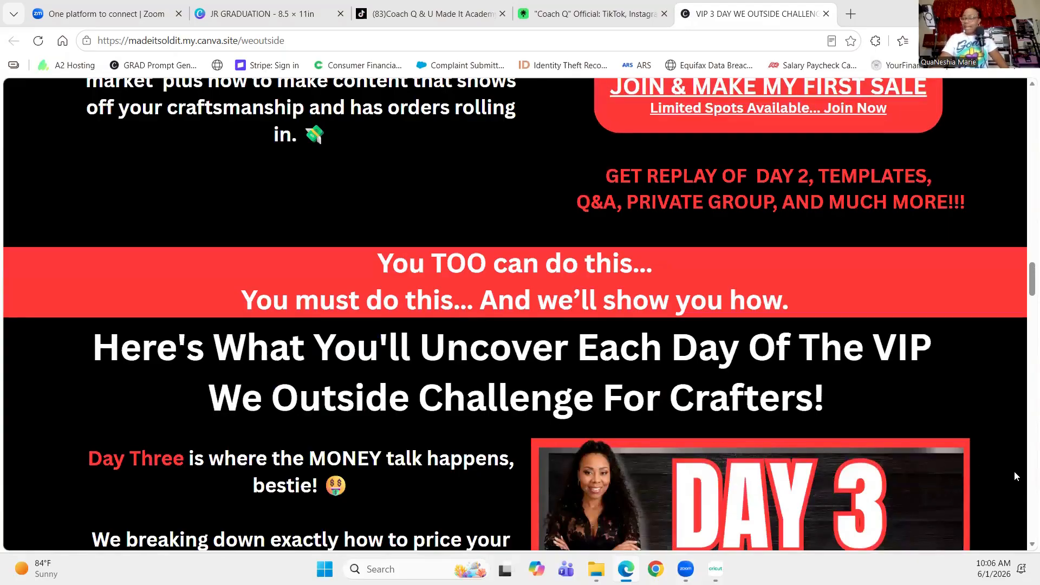
scroll(1014, 471, down, 10)
scroll(1015, 472, down, 4)
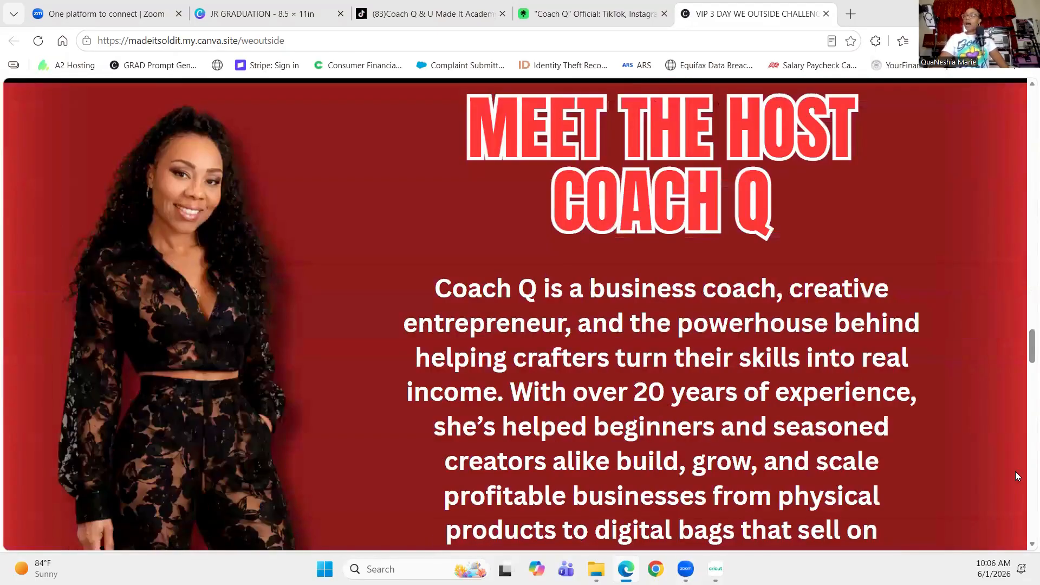
scroll(1016, 472, down, 6)
scroll(1015, 471, down, 10)
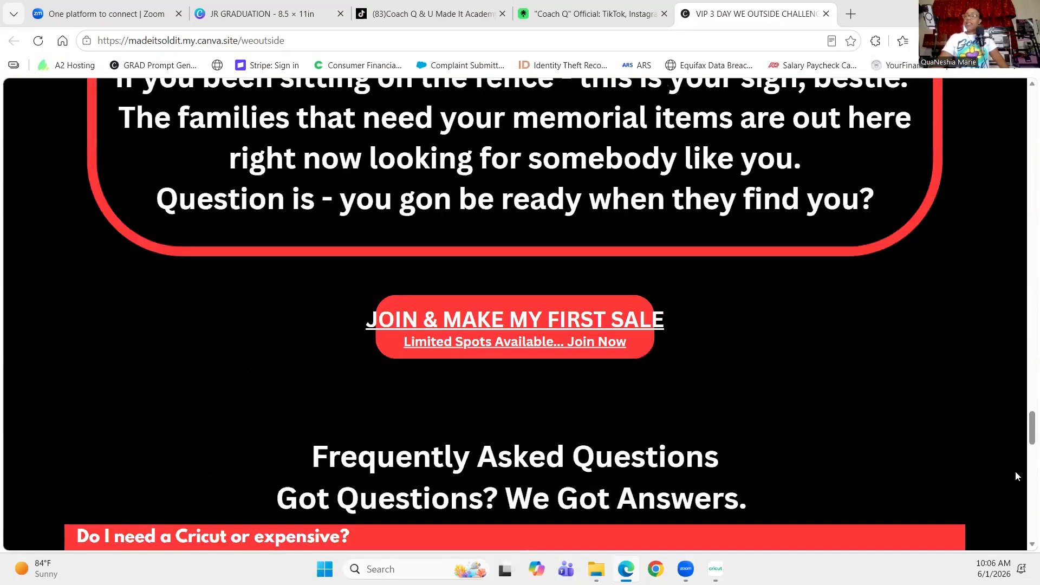
scroll(625, 356, down, 5)
scroll(966, 415, down, 2)
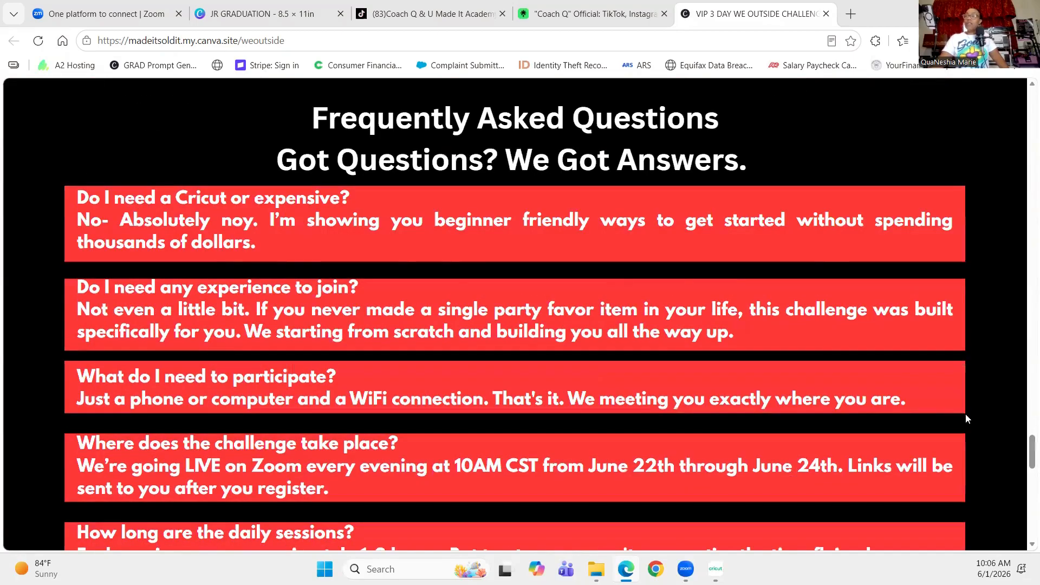
scroll(966, 415, down, 6)
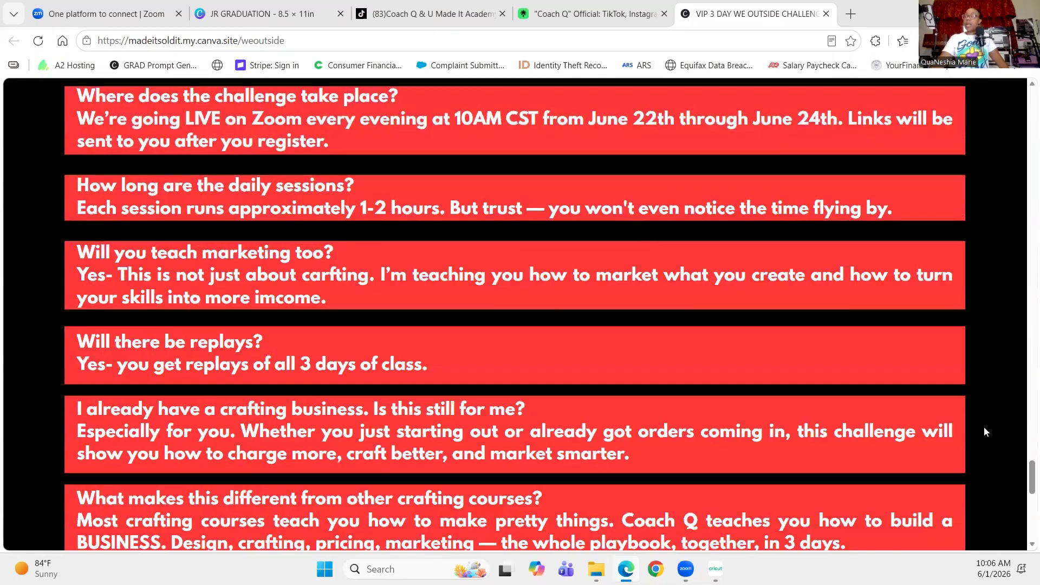
scroll(1007, 440, down, 3)
scroll(1024, 500, down, 2)
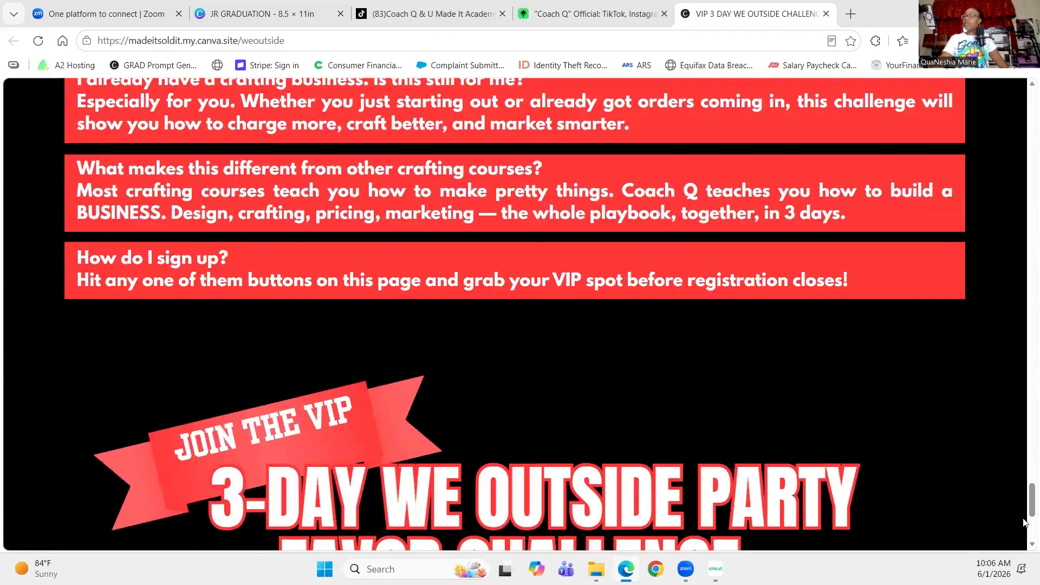
scroll(1025, 482, down, 5)
scroll(1025, 461, up, 10)
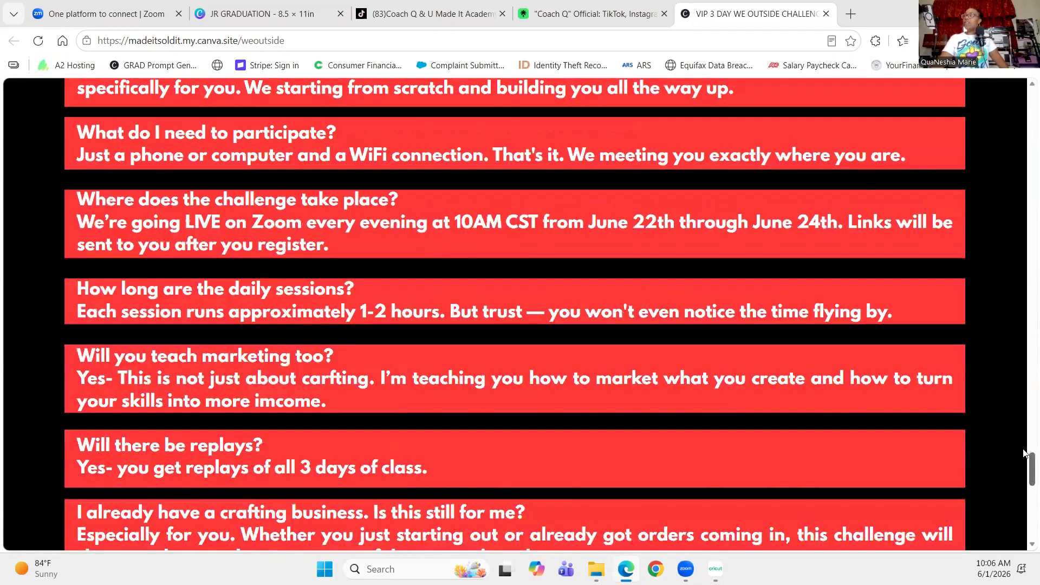
scroll(1025, 431, up, 5)
scroll(1024, 414, up, 6)
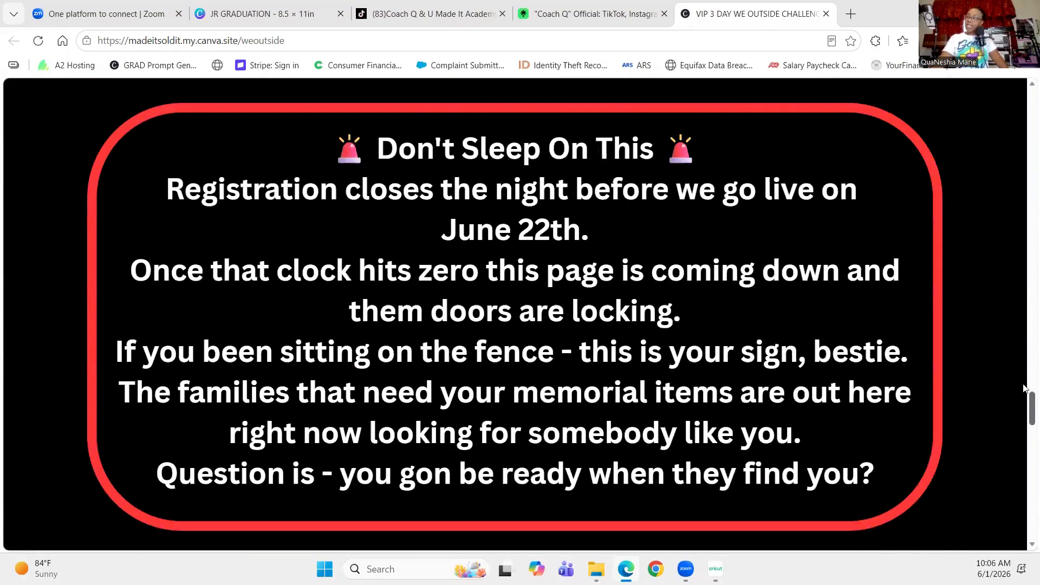
scroll(1025, 346, up, 8)
scroll(1023, 320, up, 10)
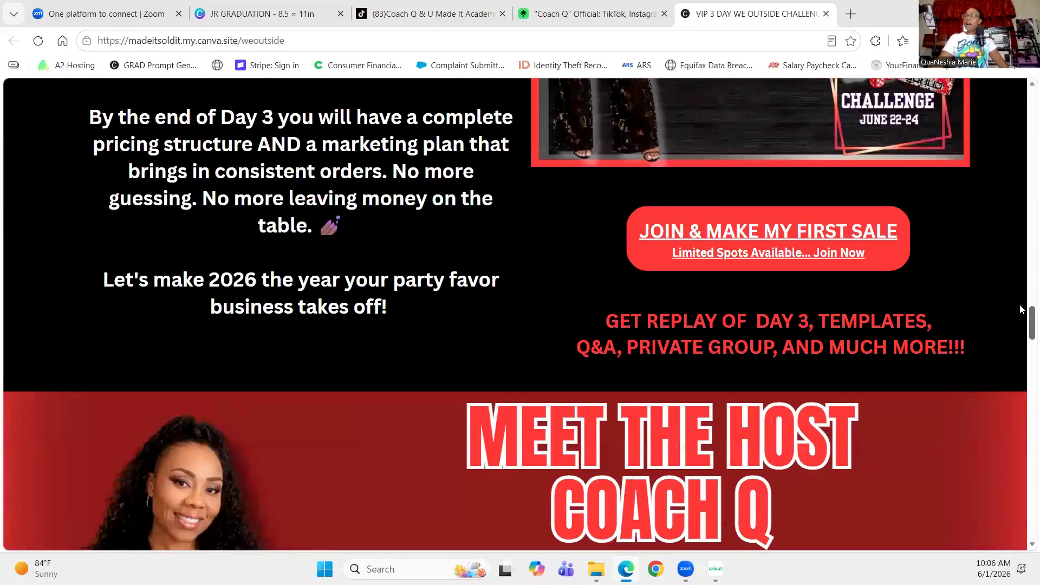
scroll(1021, 276, up, 10)
right_click(1024, 237)
drag(1026, 253, 995, 132)
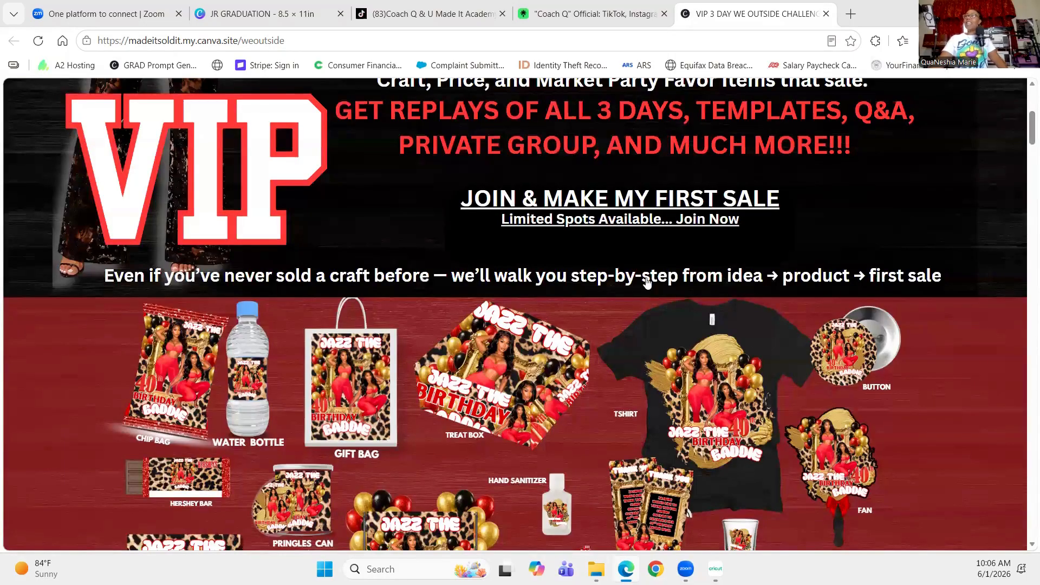
Return to the madeitsoldit Linktree page and scroll to the U MADE IT ACADEMY 2.0 card
click(414, 6)
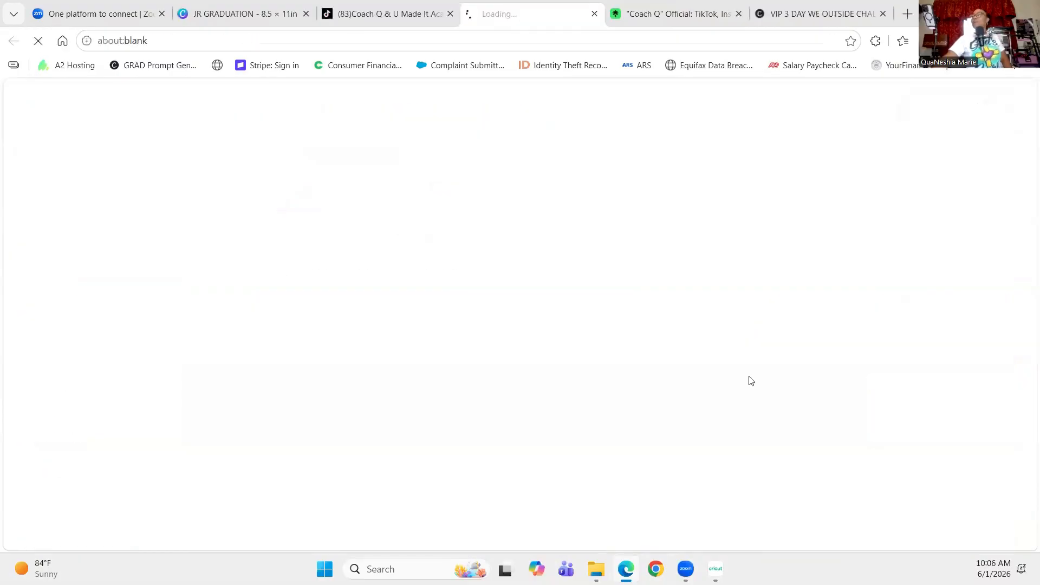
scroll(751, 390, down, 4)
scroll(751, 390, down, 4)
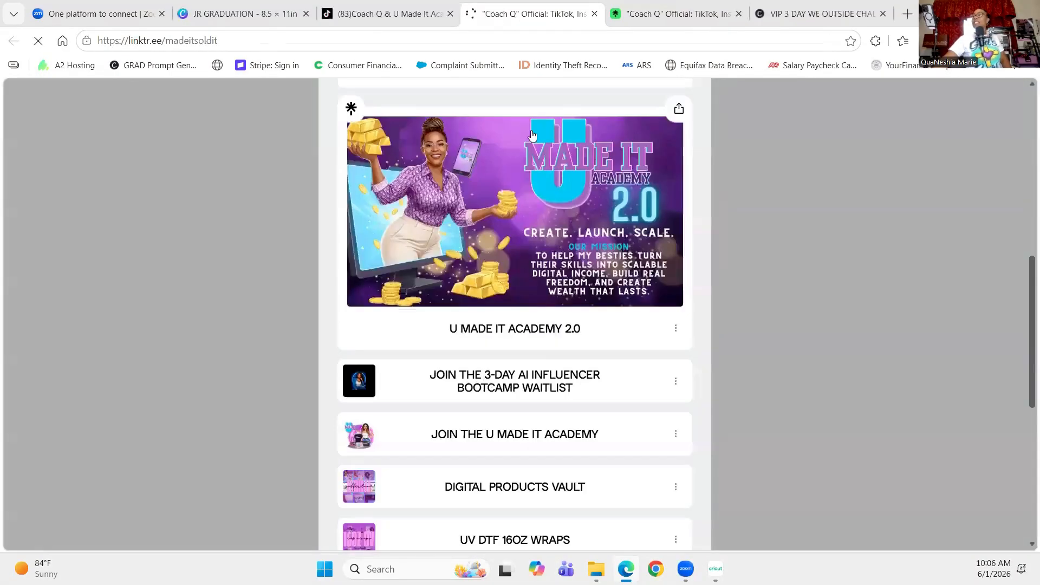
scroll(569, 191, up, 3)
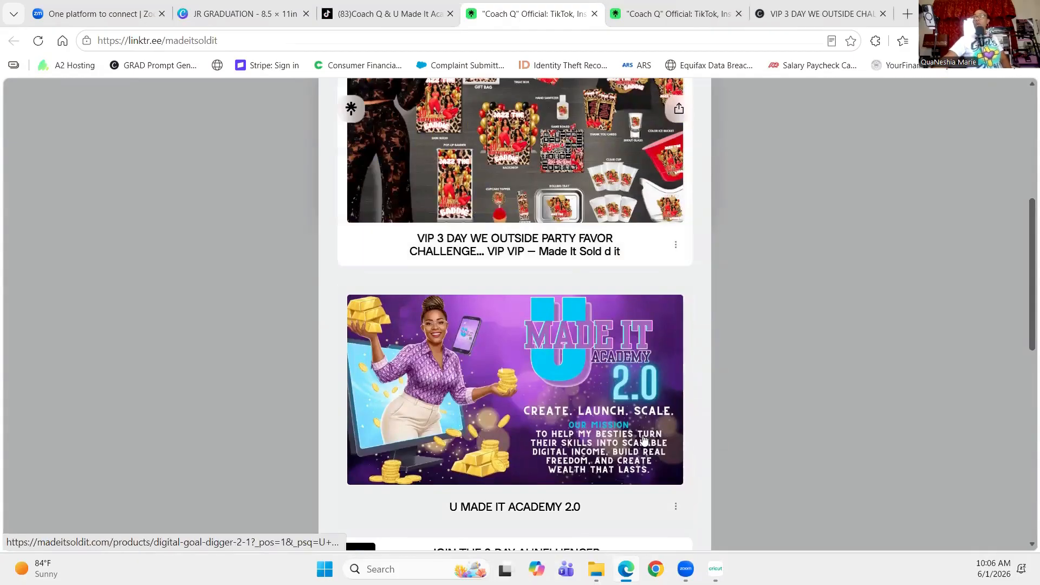
scroll(563, 396, down, 1)
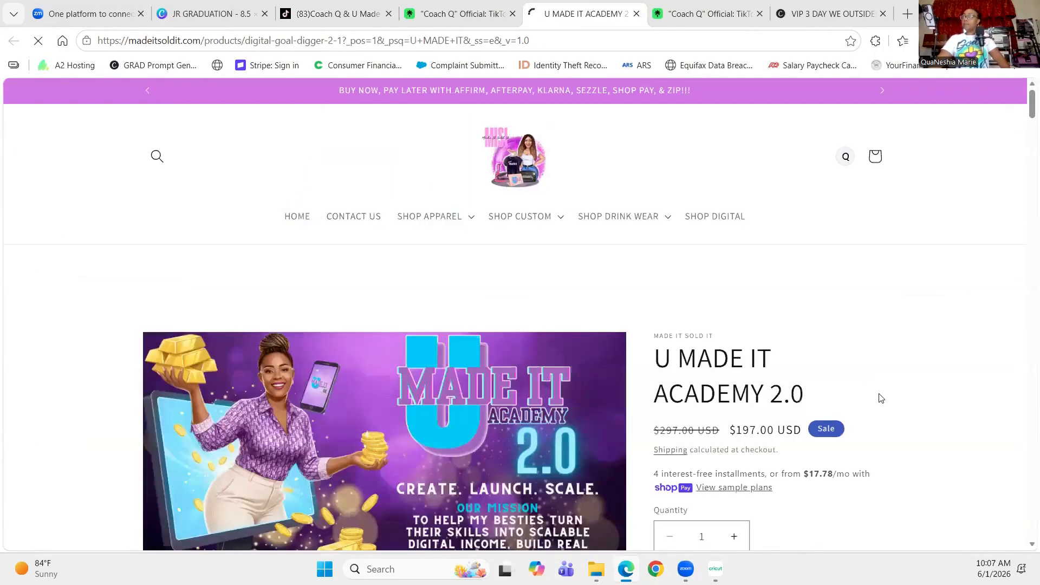
Read through the $197.00 U MADE IT ACADEMY 2.0 product description, then start a new tab
scroll(881, 399, down, 5)
scroll(529, 214, down, 1)
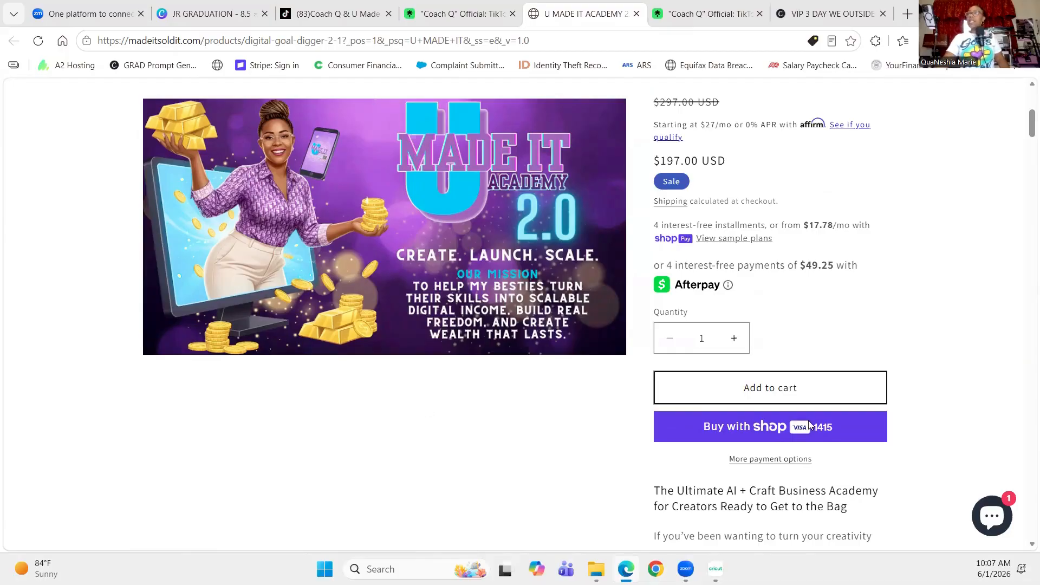
scroll(950, 374, up, 1)
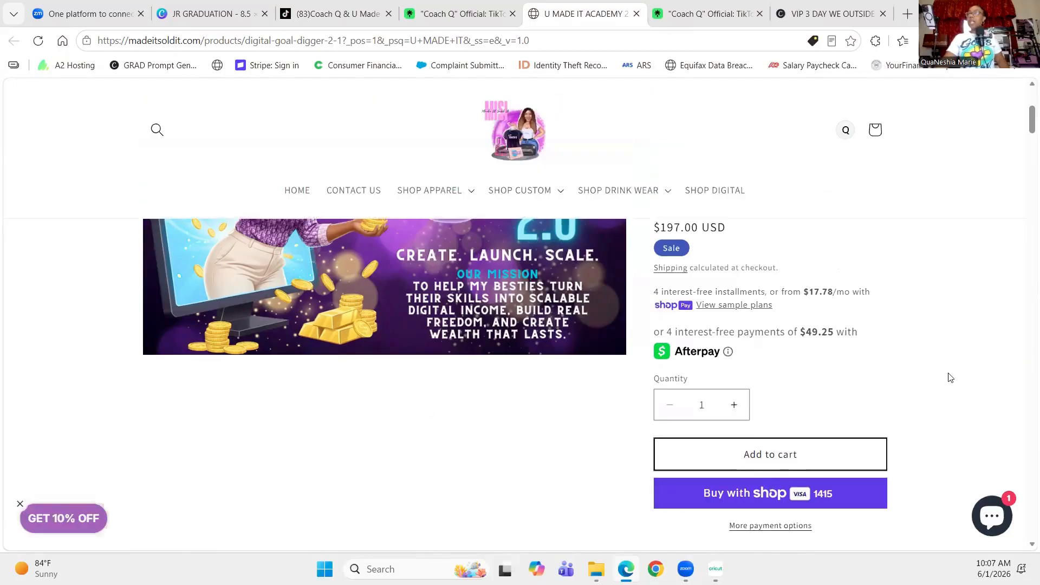
scroll(949, 378, down, 3)
scroll(947, 380, up, 3)
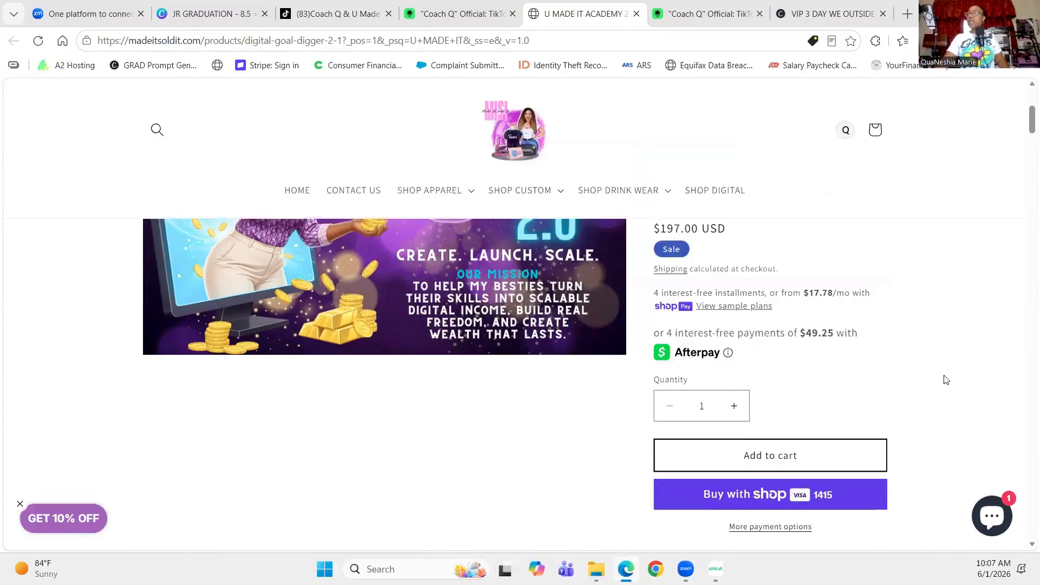
scroll(945, 380, down, 5)
scroll(945, 380, down, 3)
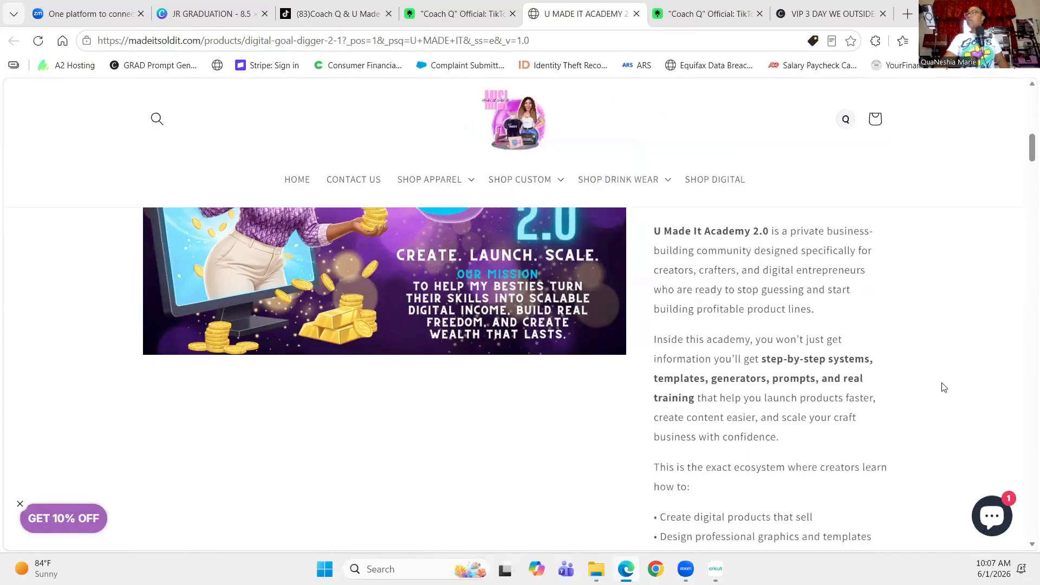
scroll(945, 387, up, 2)
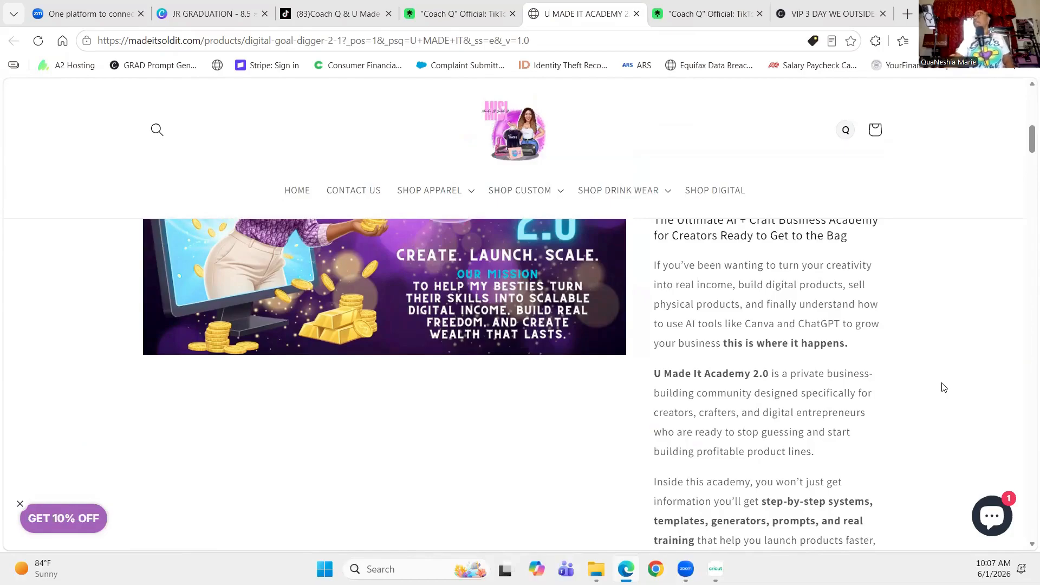
scroll(963, 396, up, 2)
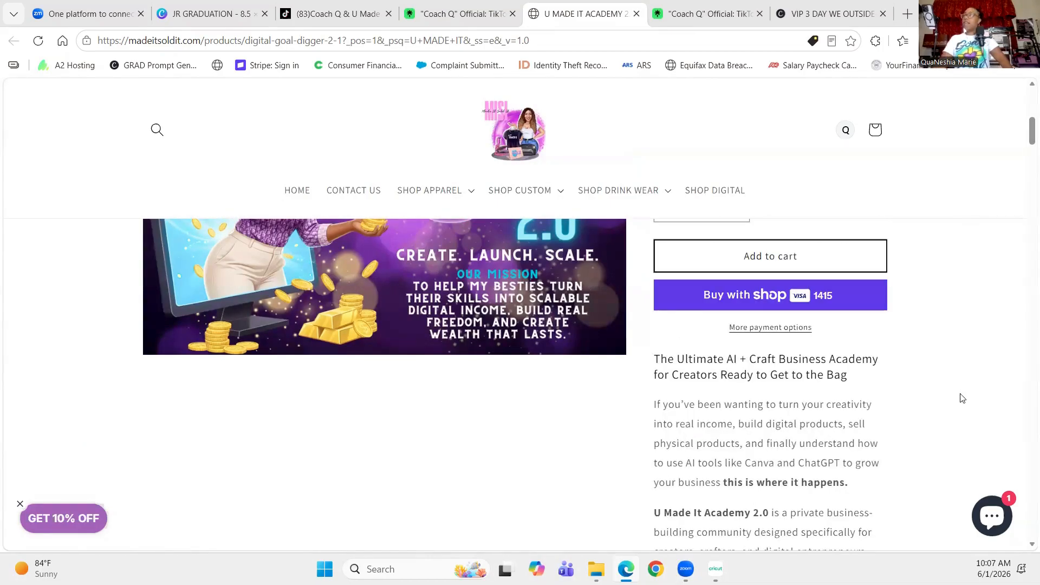
scroll(965, 401, up, 4)
scroll(967, 406, up, 4)
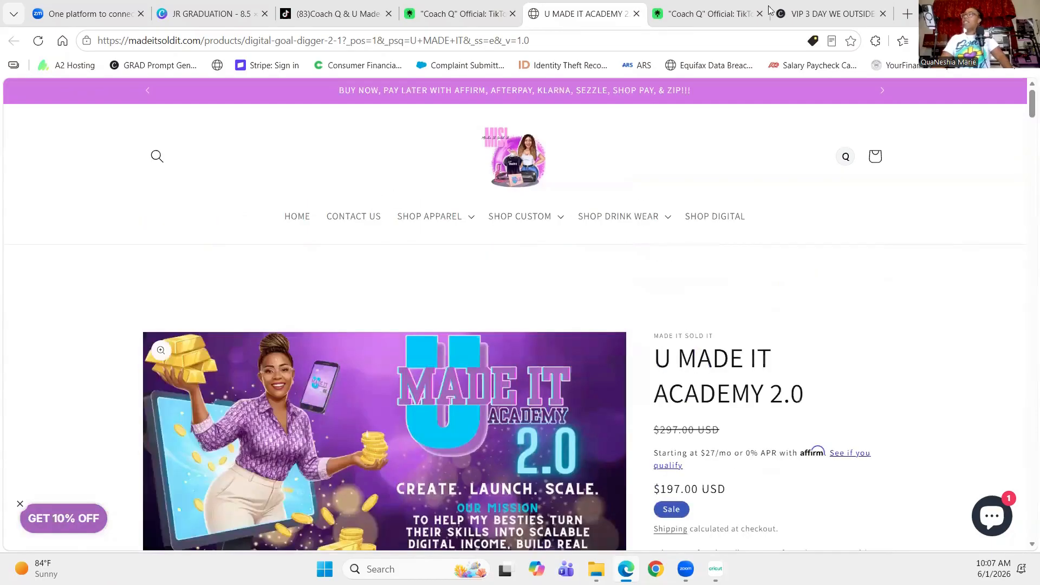
click(913, 15)
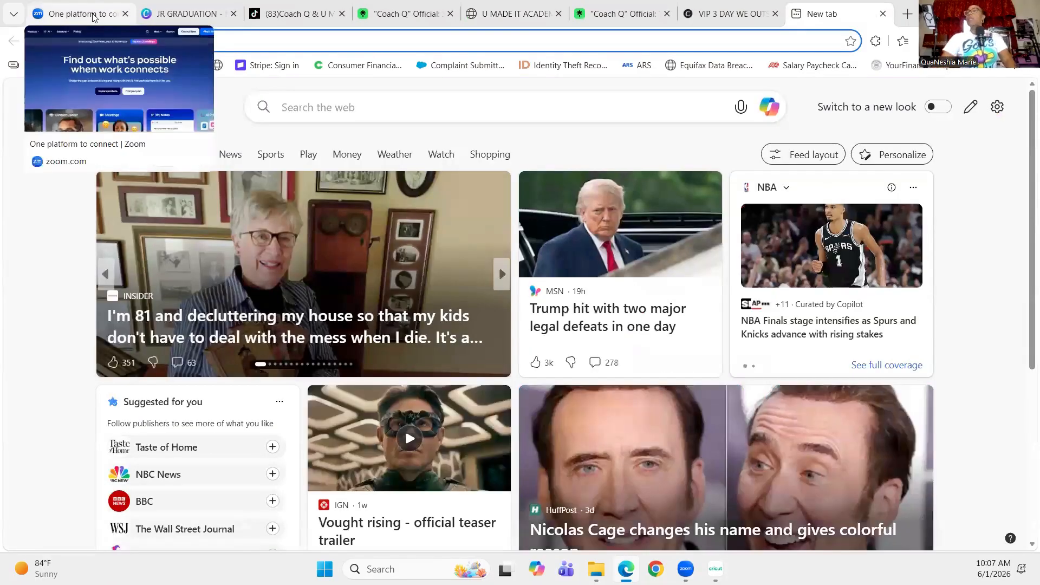
Go to the U MADE IT ACADEMY 2.0 classroom on skool.com via the 'sk' autocomplete suggestion
text(DK)
key(BackSpace)
key(BackSpace)
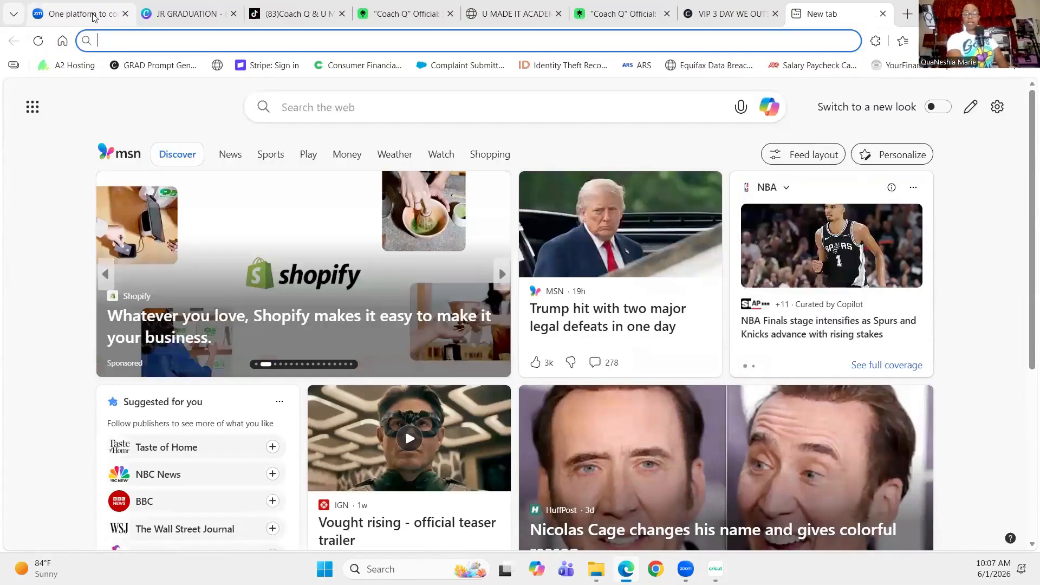
text(SK)
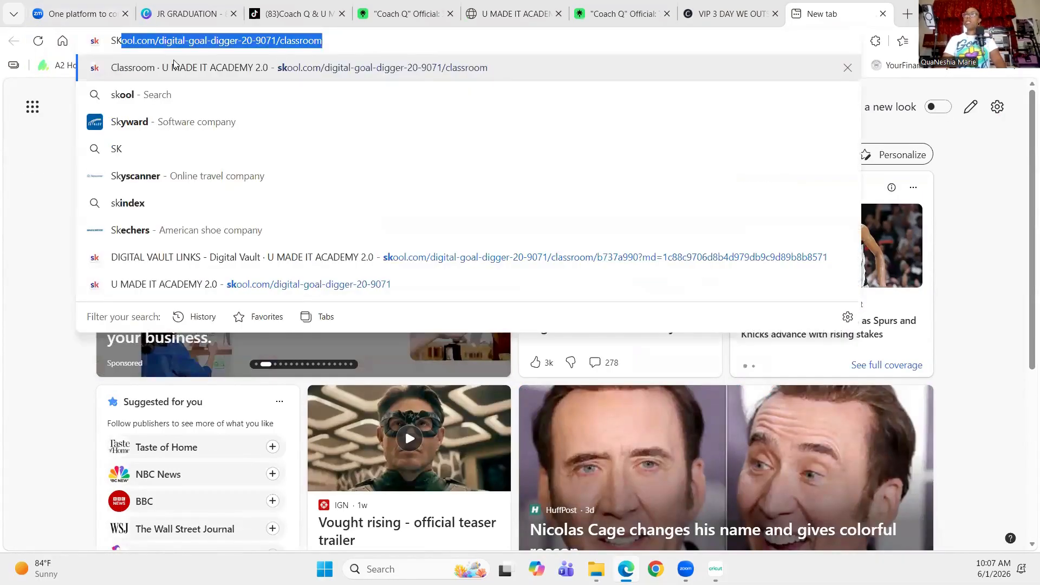
key(Return)
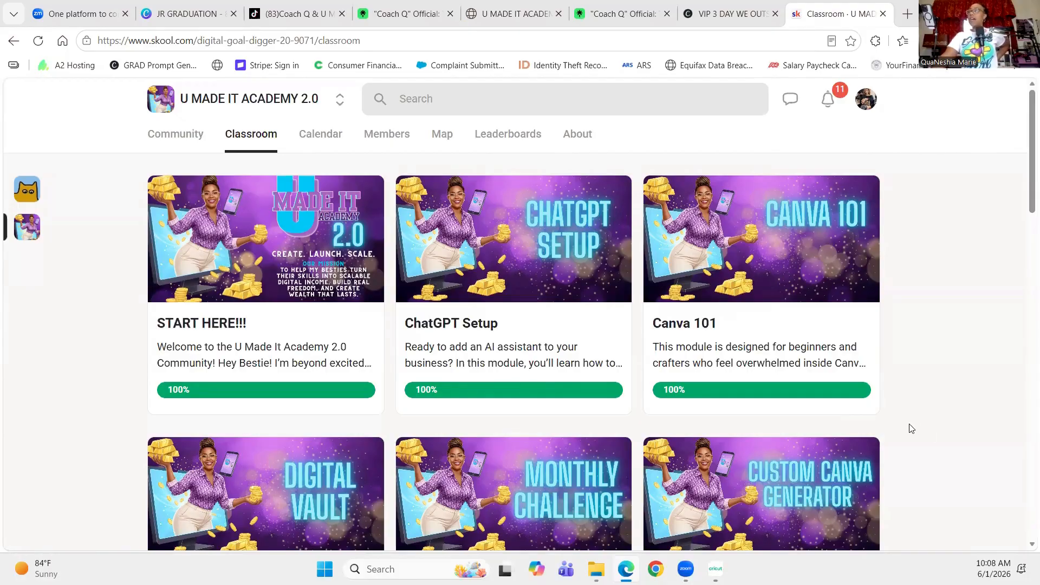
Browse the Skool classroom grid and open the Digital Vault module with its five PDF links
scroll(915, 428, down, 1)
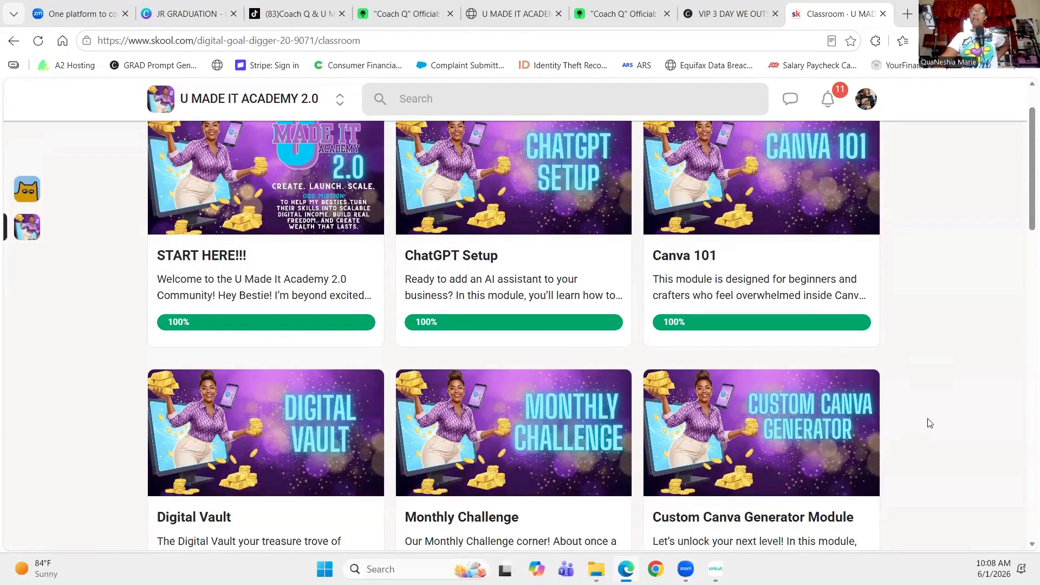
scroll(930, 423, down, 1)
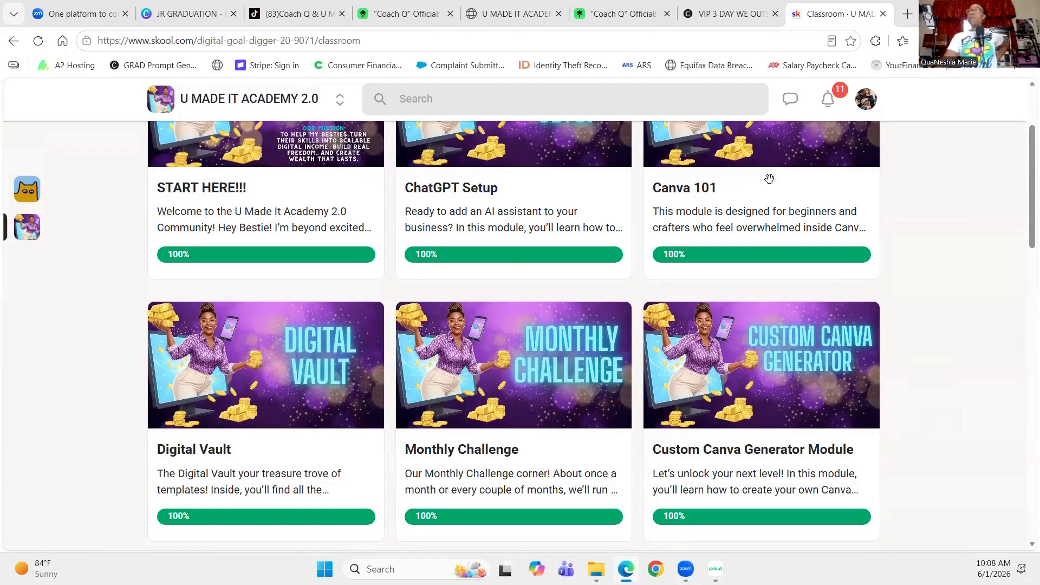
scroll(484, 281, up, 2)
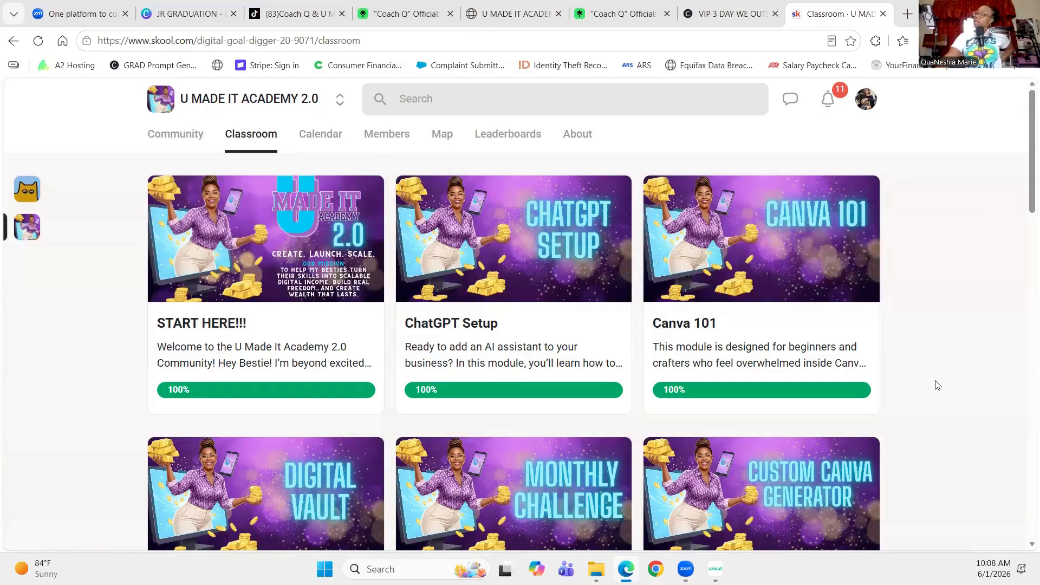
scroll(938, 386, down, 2)
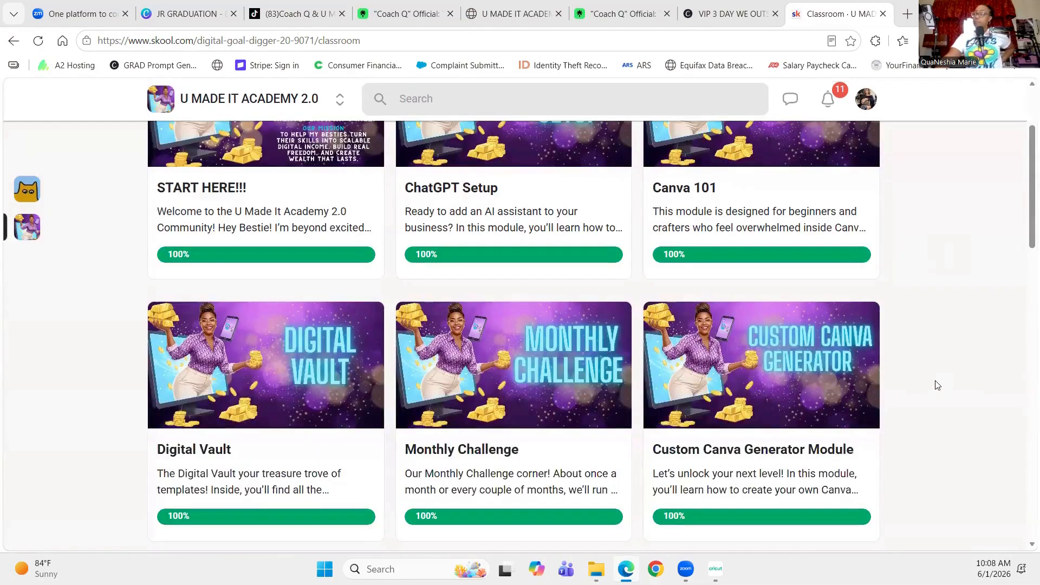
scroll(938, 385, down, 1)
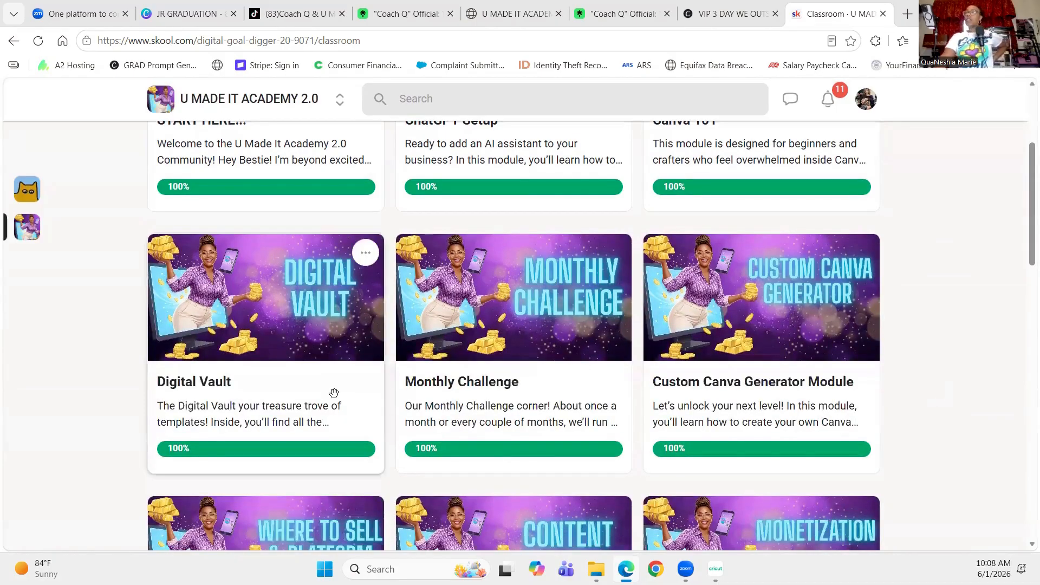
click(338, 398)
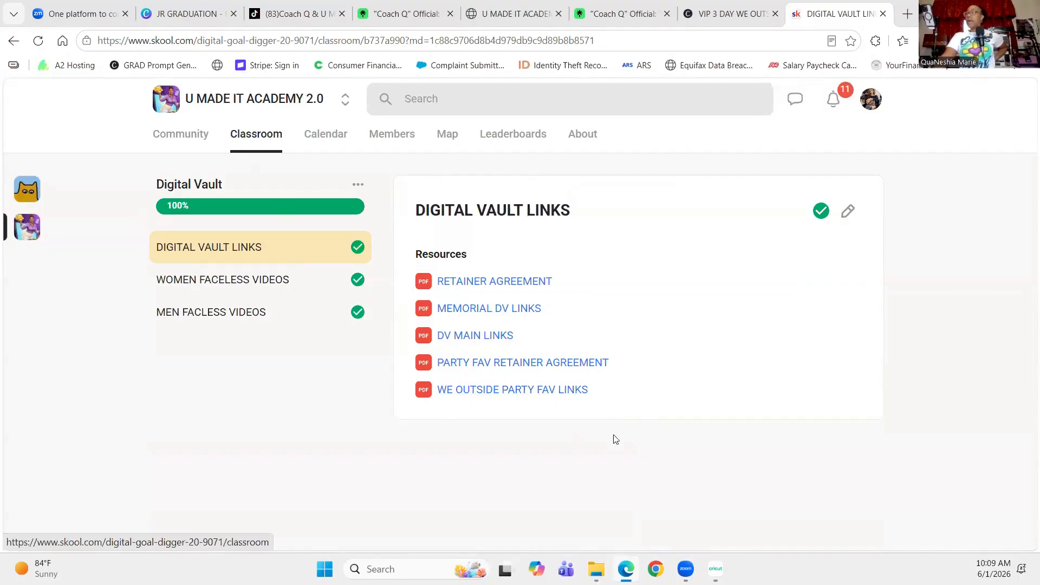
Scroll down through the classroom course cards to the Canva Website Builder module
scroll(561, 443, down, 3)
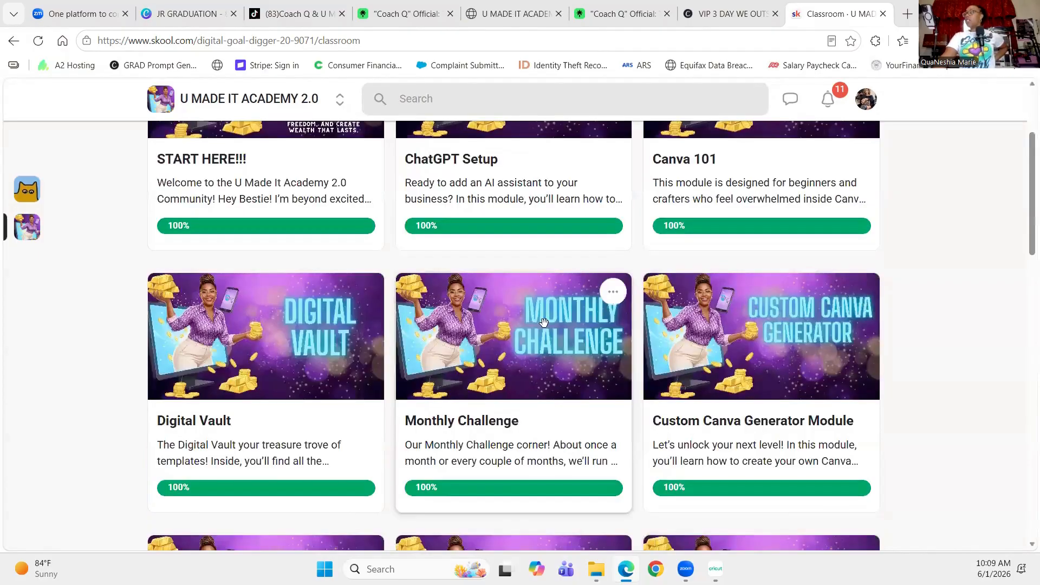
scroll(544, 322, down, 1)
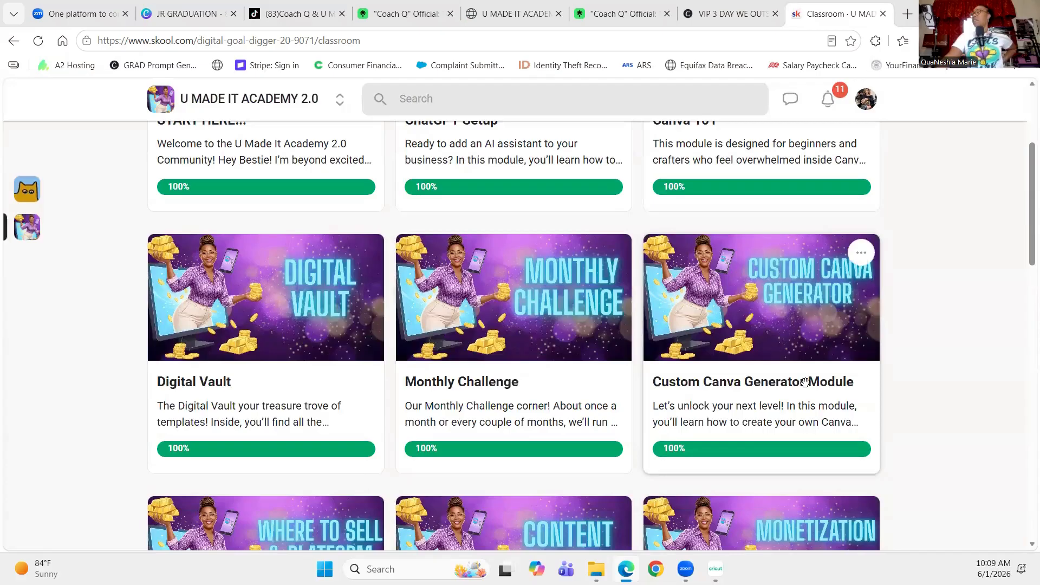
scroll(812, 423, up, 2)
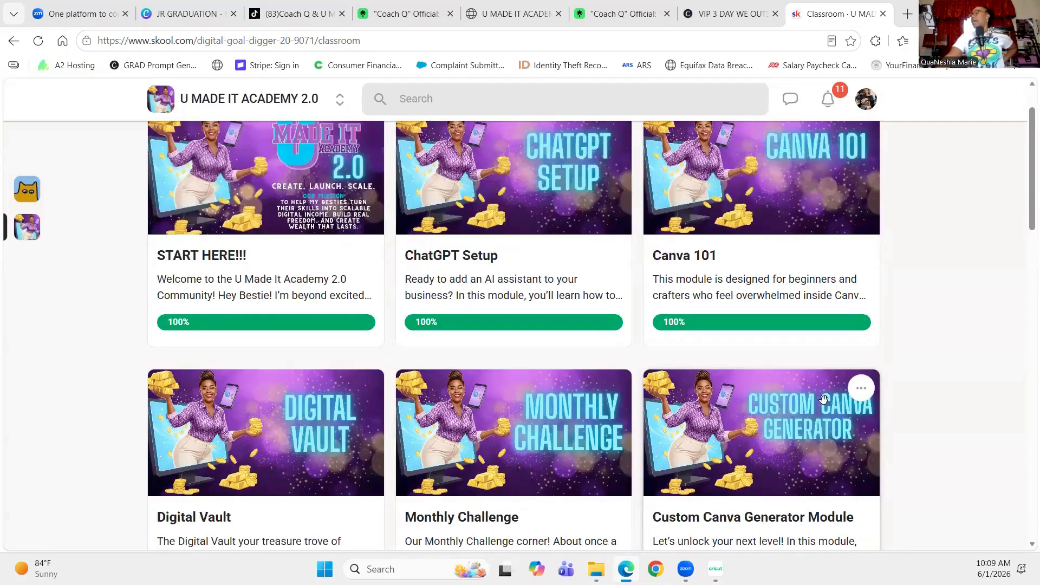
scroll(823, 401, down, 1)
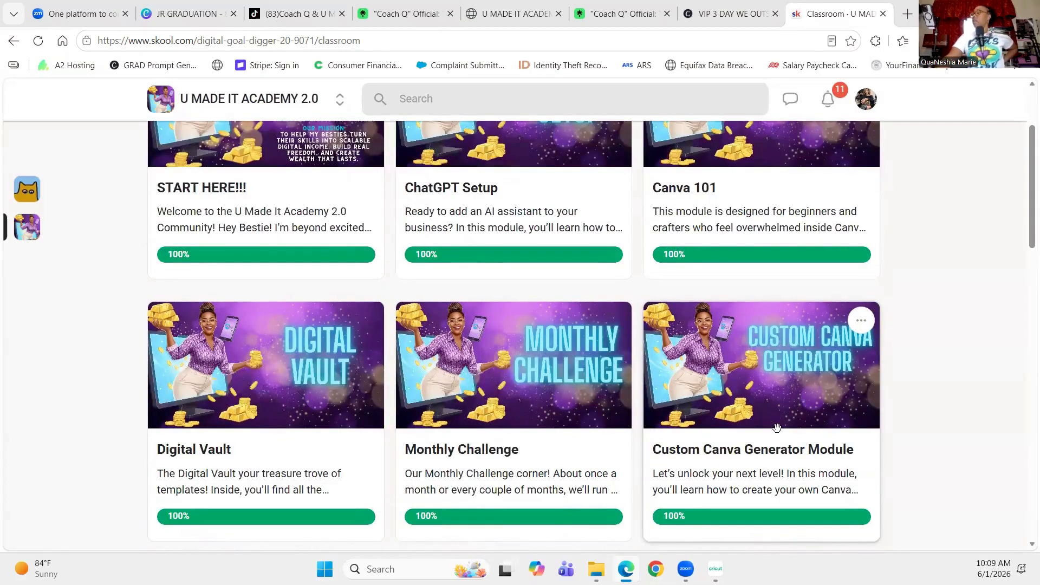
scroll(776, 427, down, 2)
scroll(776, 426, down, 2)
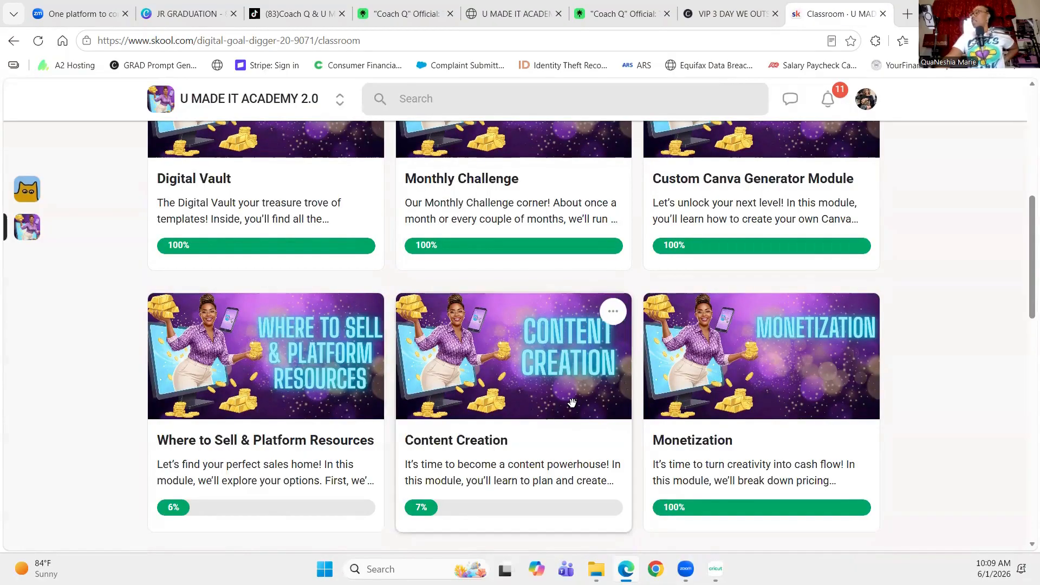
scroll(848, 407, down, 5)
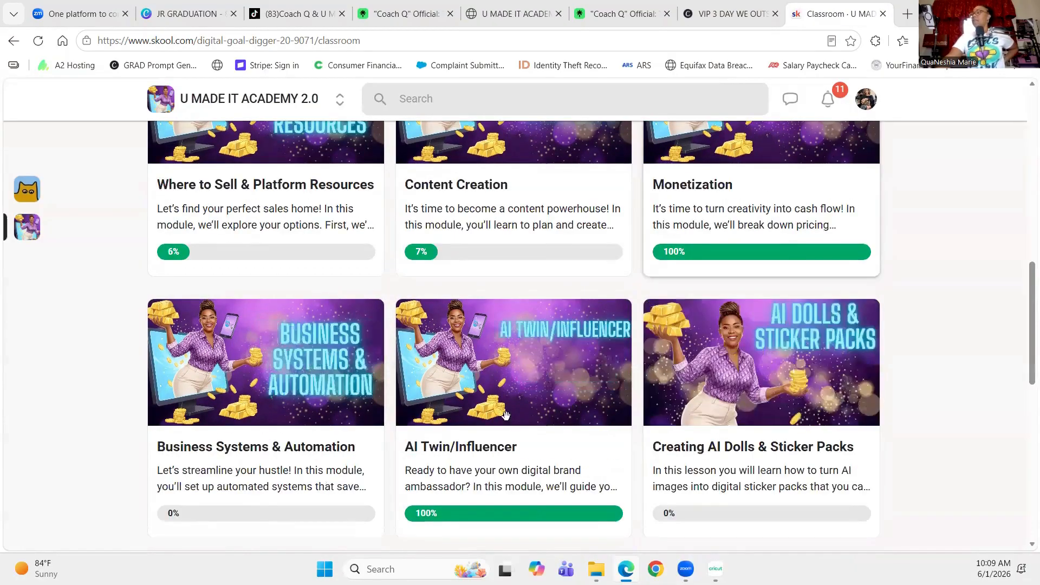
scroll(355, 416, down, 1)
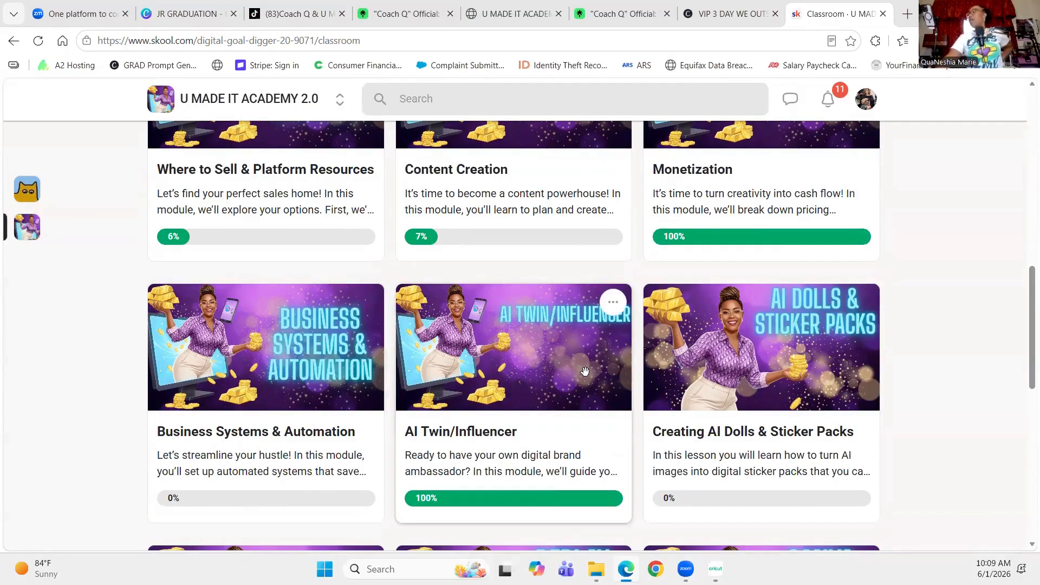
scroll(577, 388, up, 1)
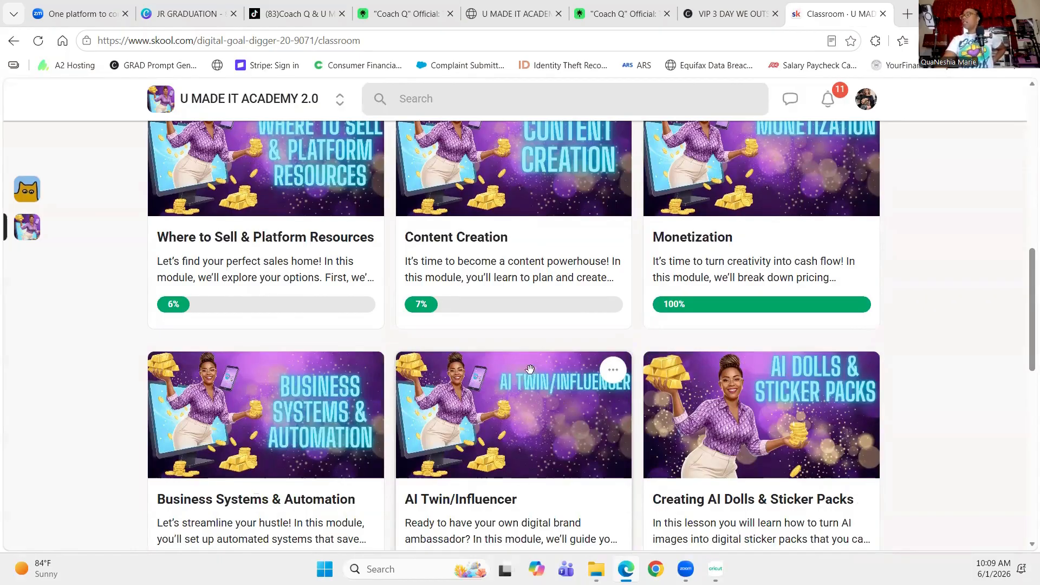
scroll(536, 389, down, 6)
scroll(754, 357, up, 4)
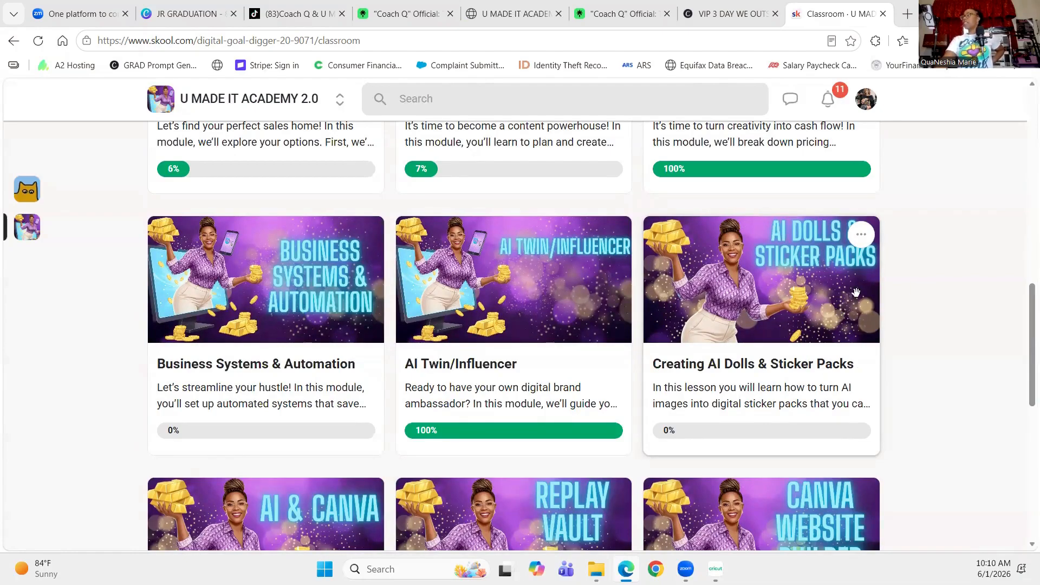
scroll(848, 383, down, 3)
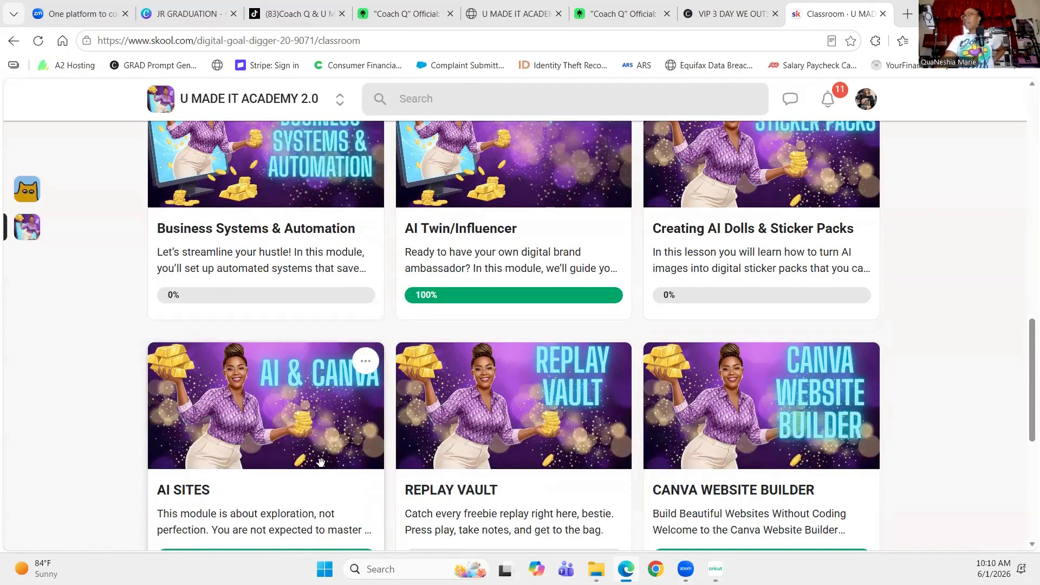
scroll(320, 463, down, 1)
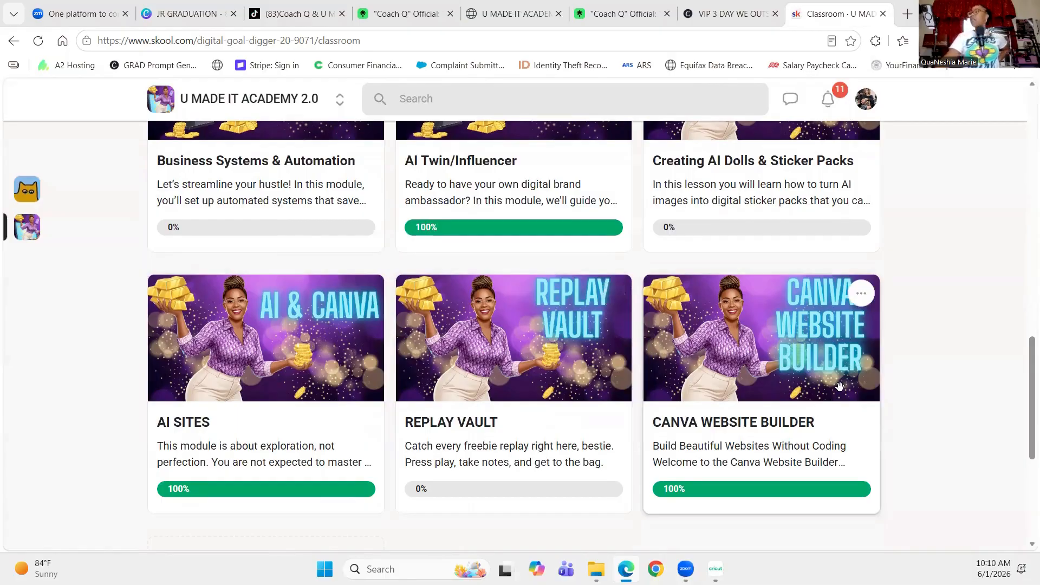
scroll(908, 433, down, 1)
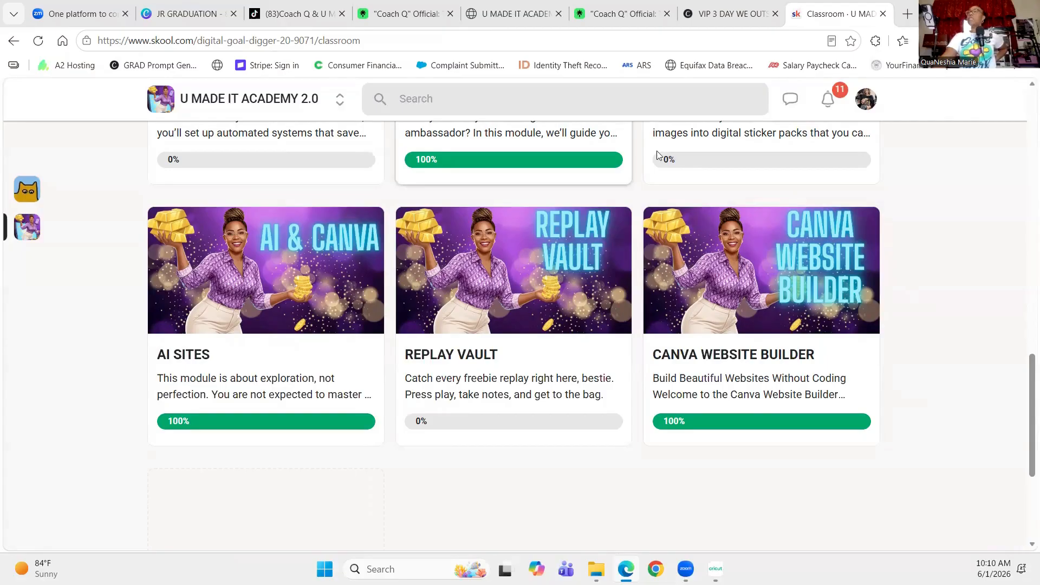
Scroll back up the classroom and switch to the academy's TikTok profile tab
scroll(771, 318, up, 3)
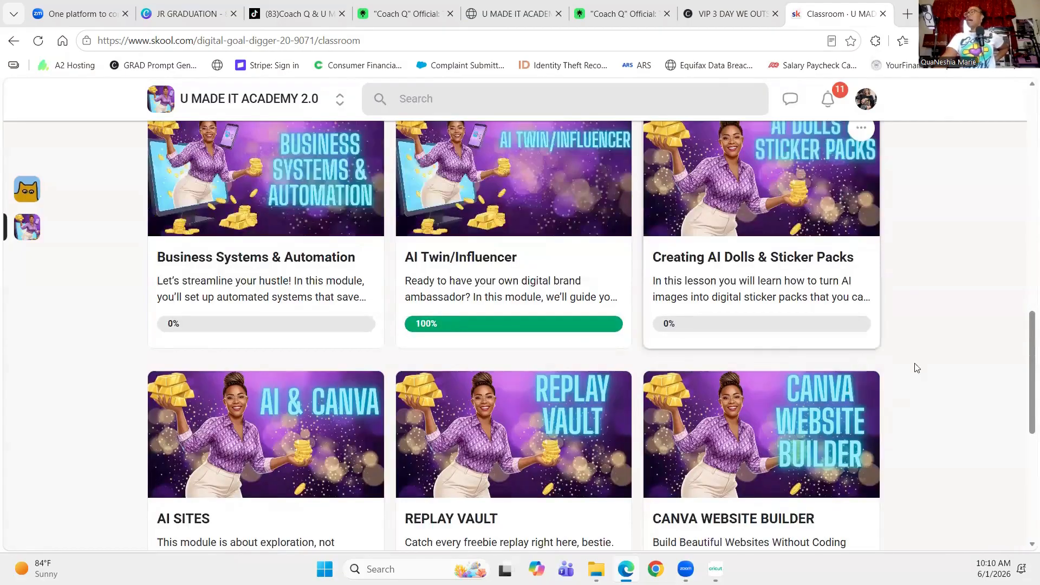
scroll(928, 368, up, 10)
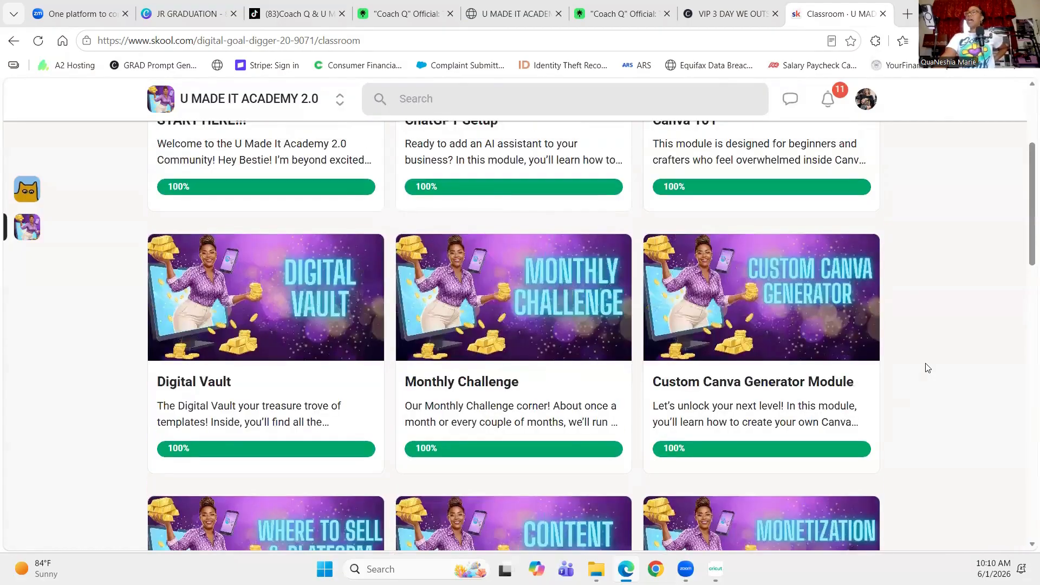
scroll(514, 336, up, 3)
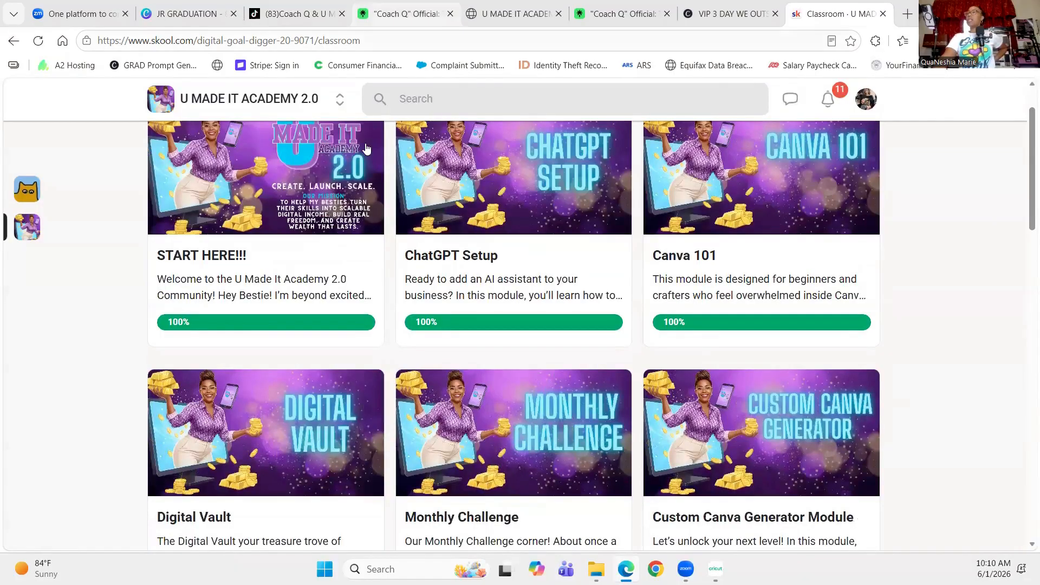
key(ctrl+3)
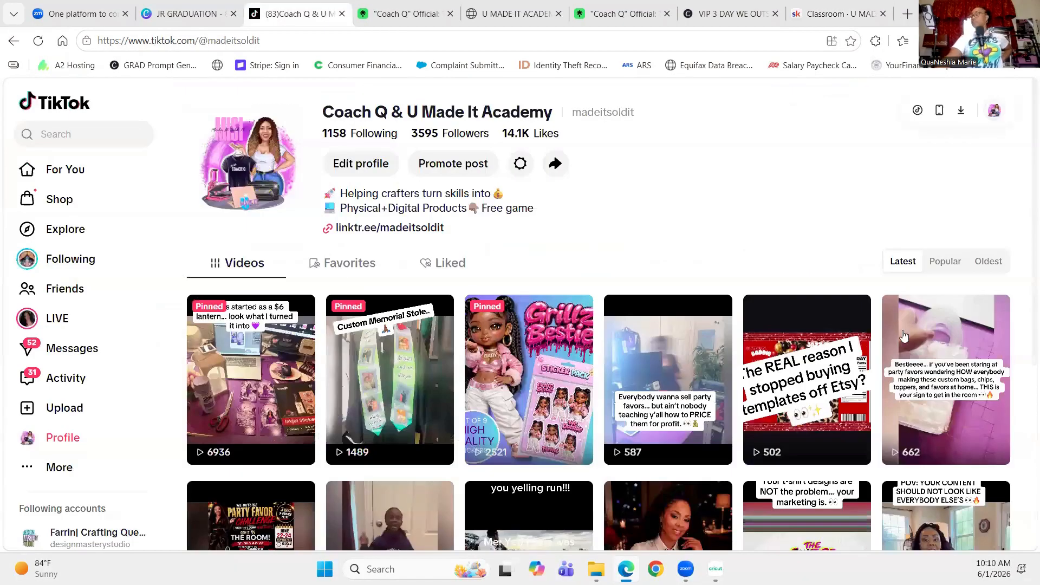